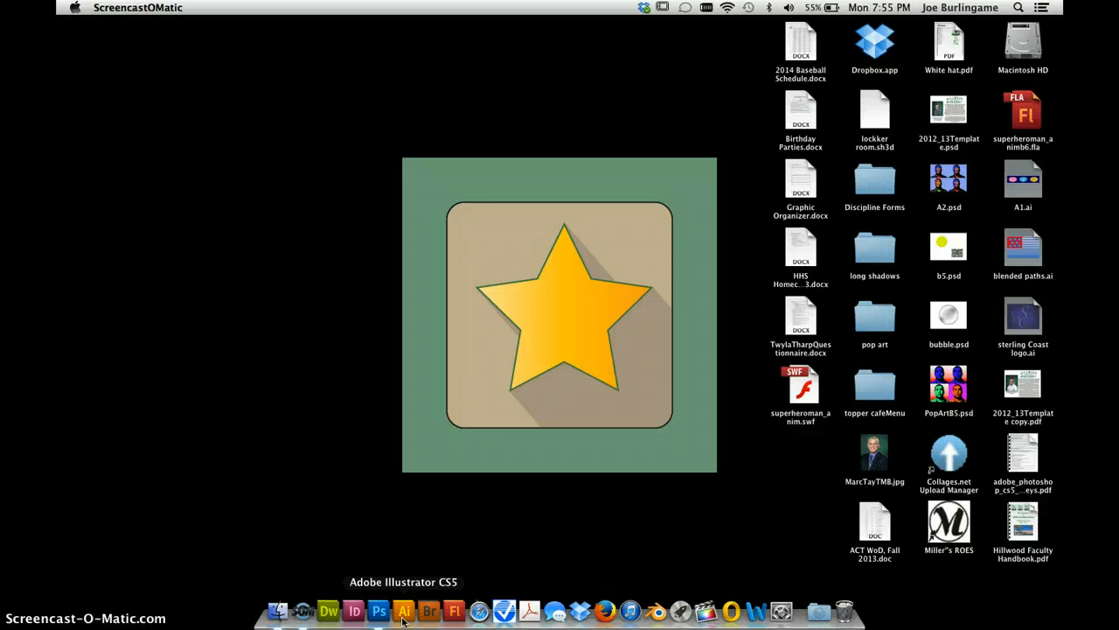
# - Switch to Photoshop and create a new document 450 pixels wide and 450 pixels high
pyautogui.click(379, 610)
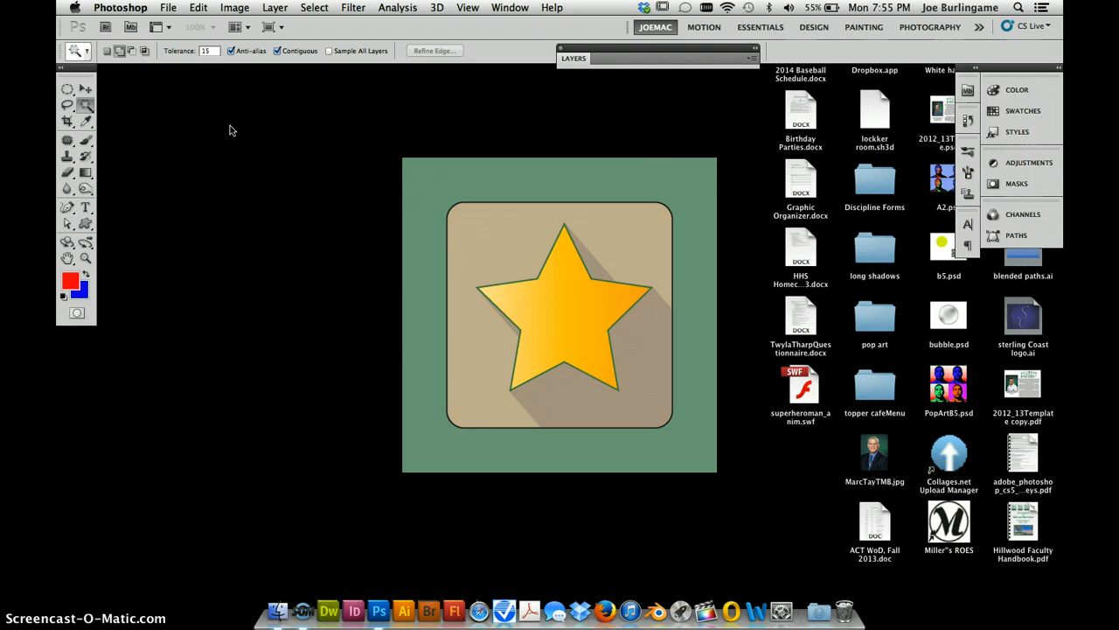
pyautogui.press('super+n')
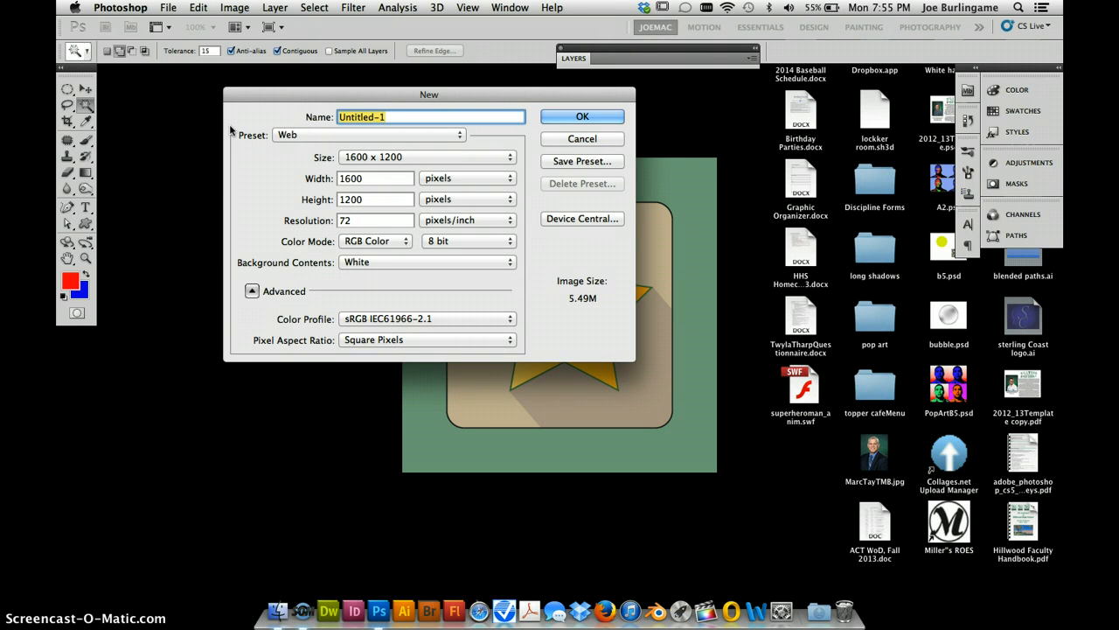
pyautogui.click(303, 134)
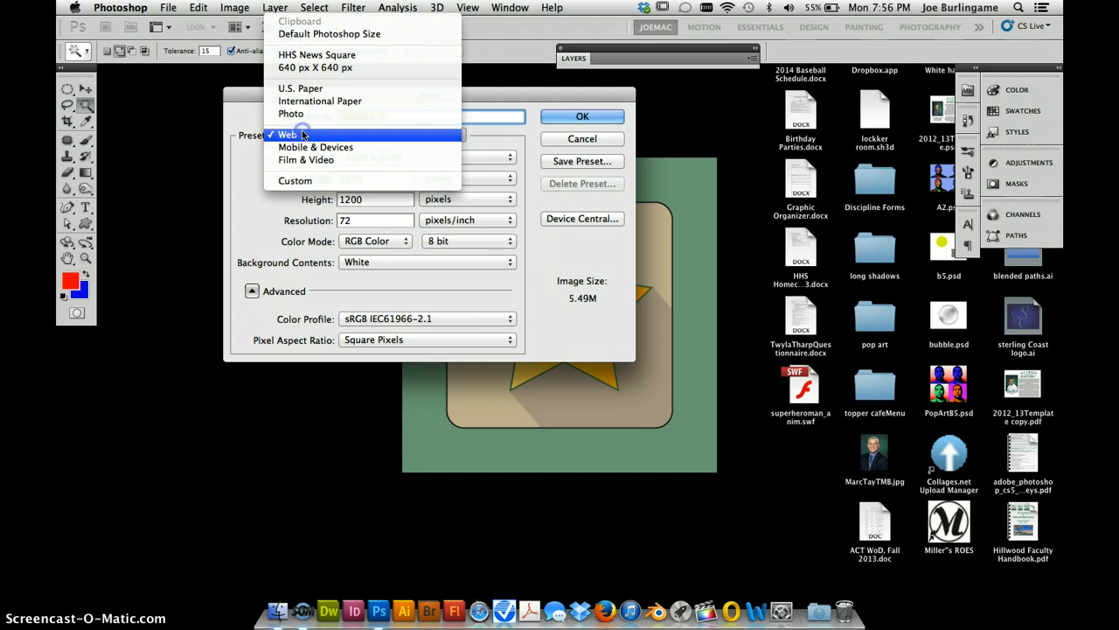
pyautogui.click(303, 134)
pyautogui.doubleClick(357, 178)
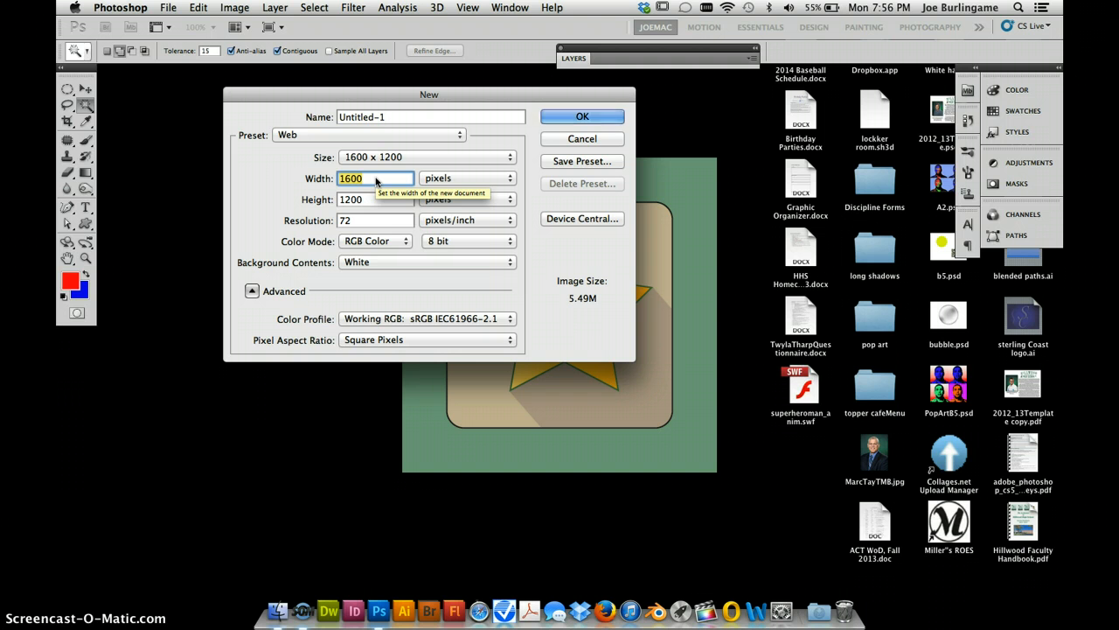
pyautogui.write('450')
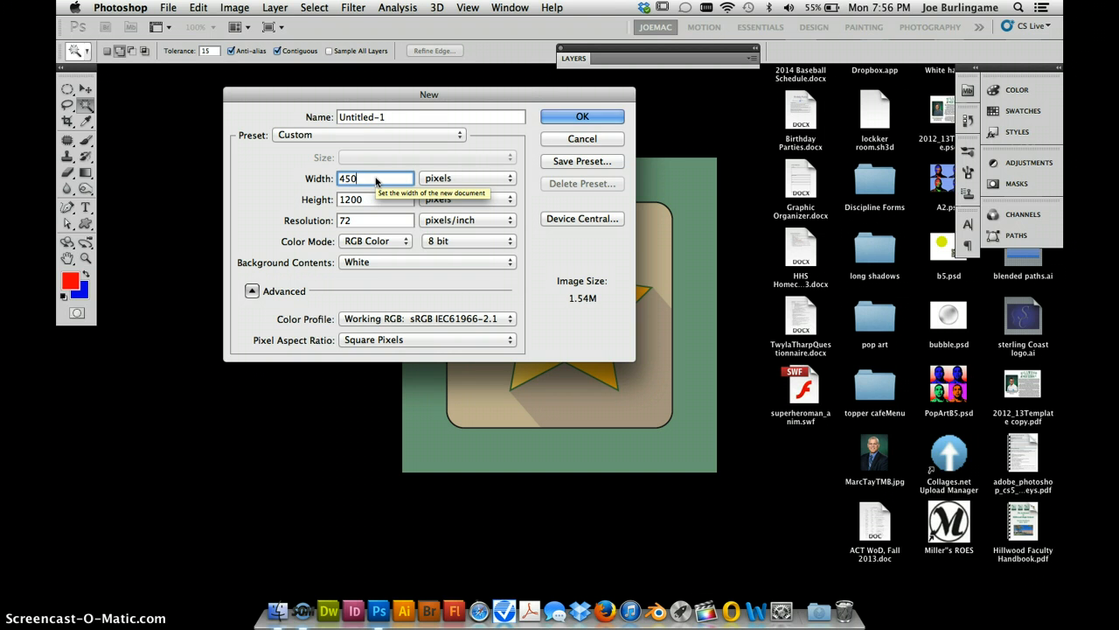
pyautogui.press('Tab')
pyautogui.write('4')
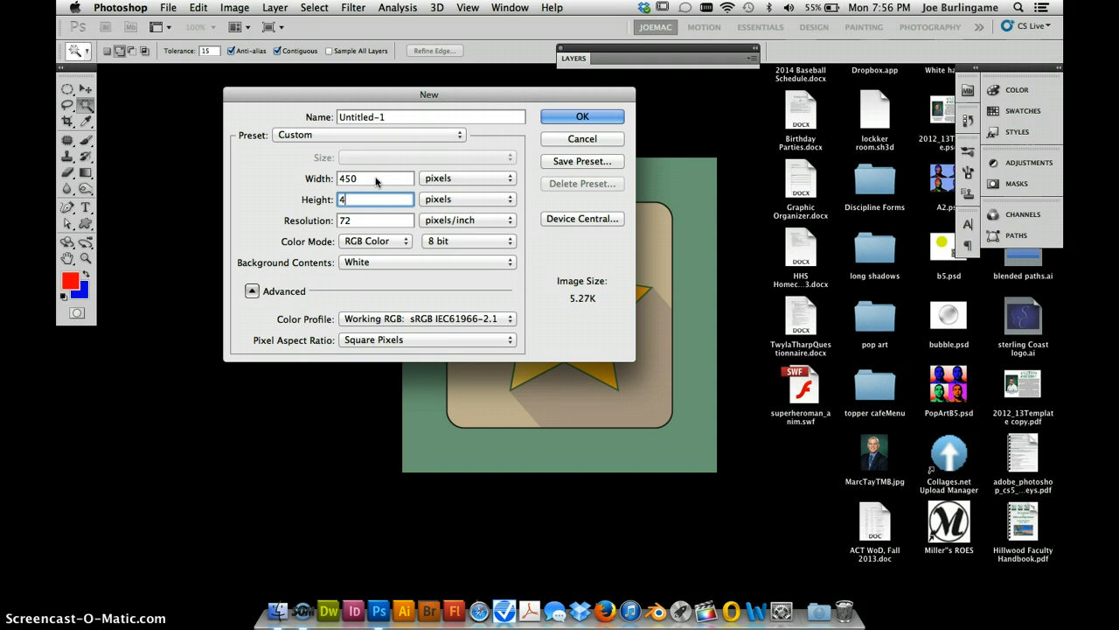
pyautogui.write('50')
pyautogui.press('Tab')
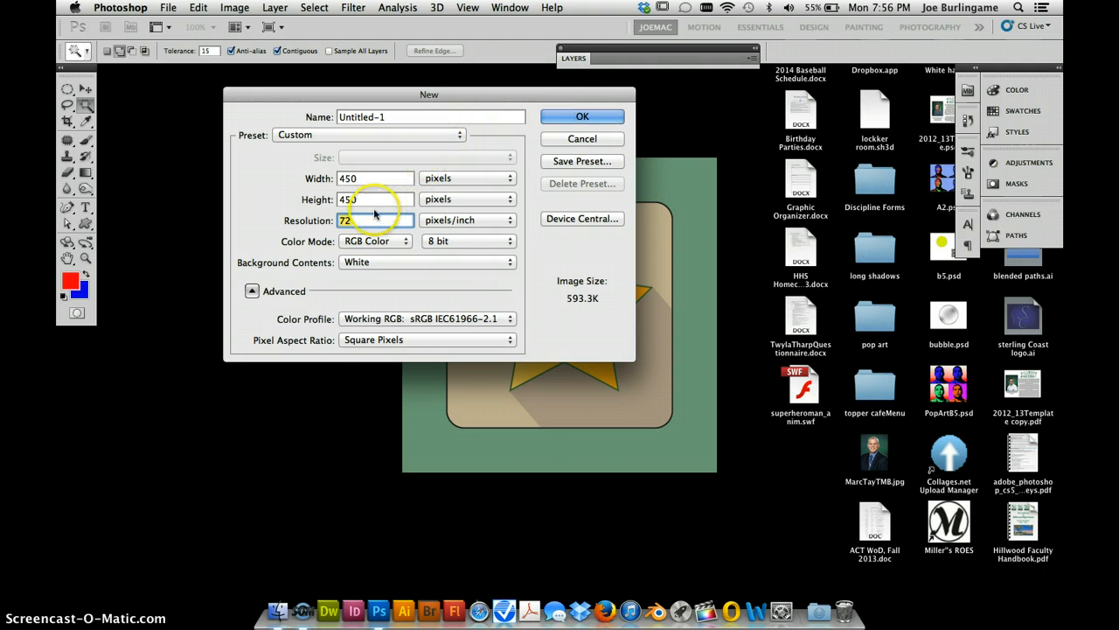
pyautogui.click(566, 117)
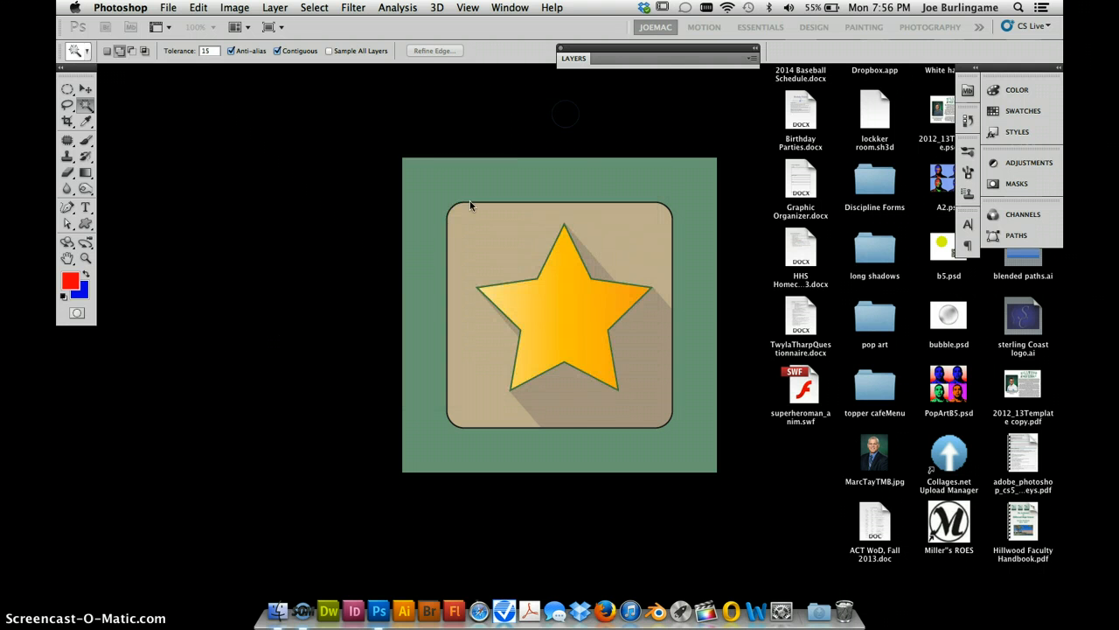
# - Move the blank document window toward the middle of the workspace and place the Layers panel beside it
pyautogui.moveTo(277, 66); pyautogui.dragTo(501, 120)
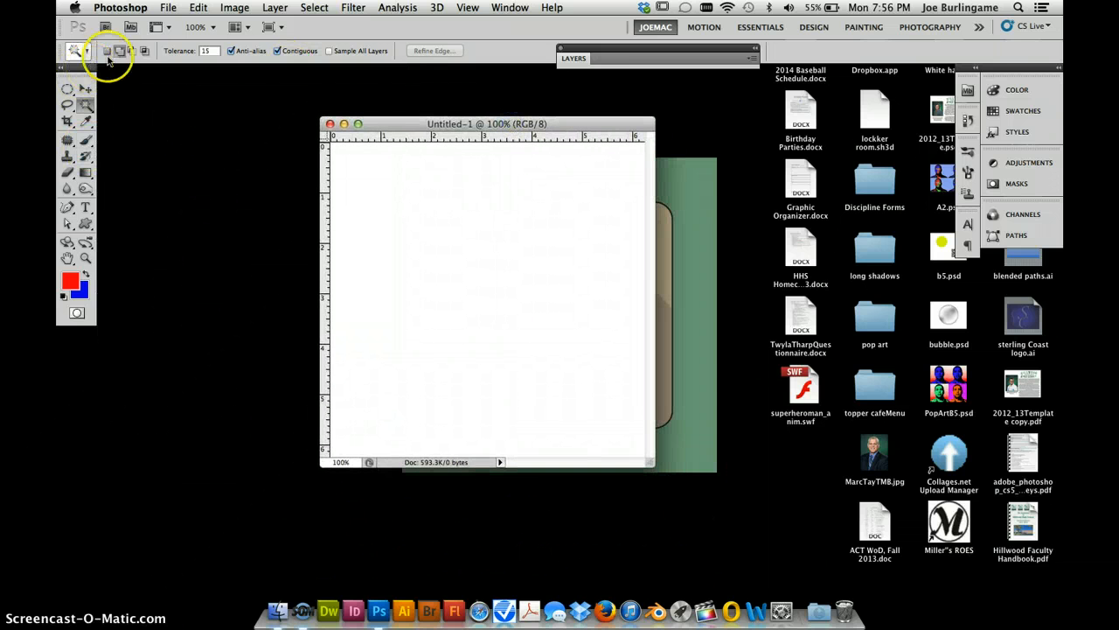
pyautogui.click(569, 60)
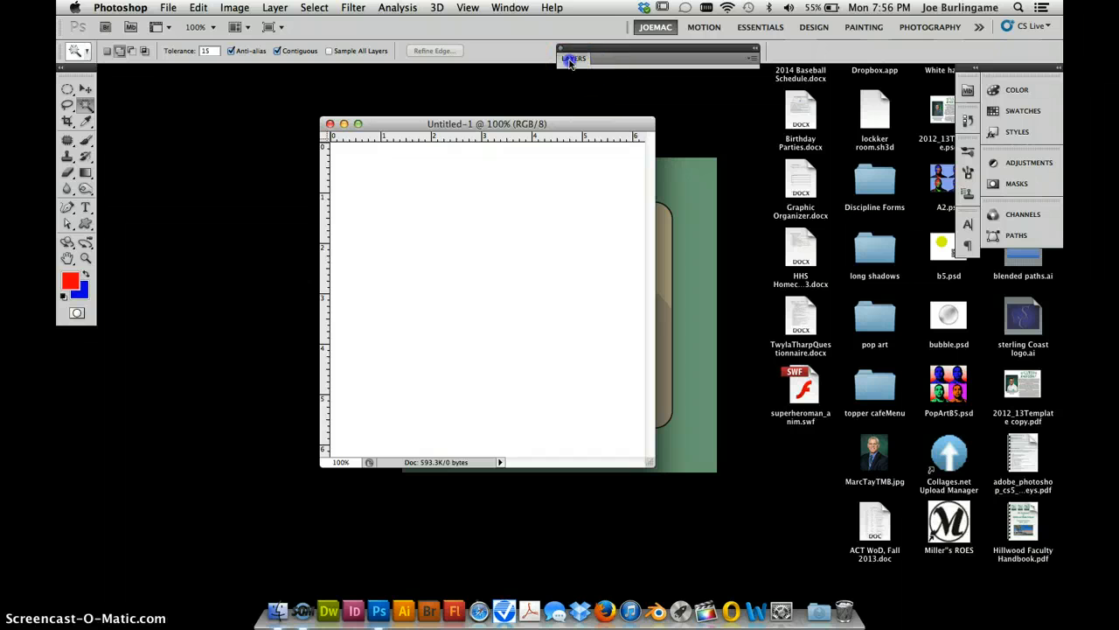
pyautogui.moveTo(569, 59); pyautogui.dragTo(121, 84)
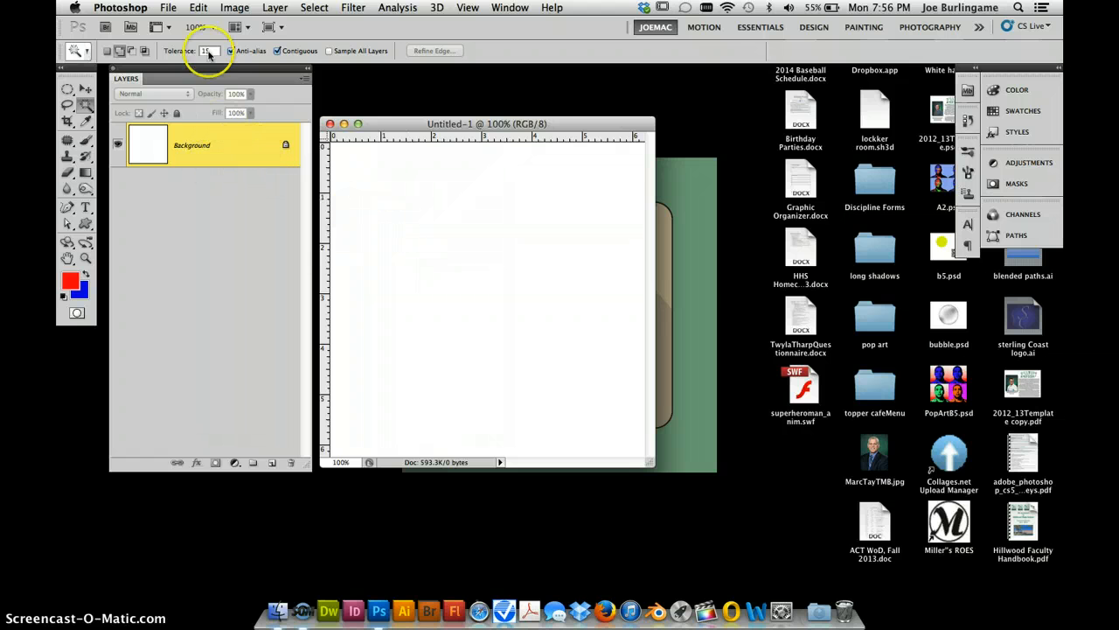
# - Add a new layer named bottom above the Background layer
pyautogui.press('super+shift+n')
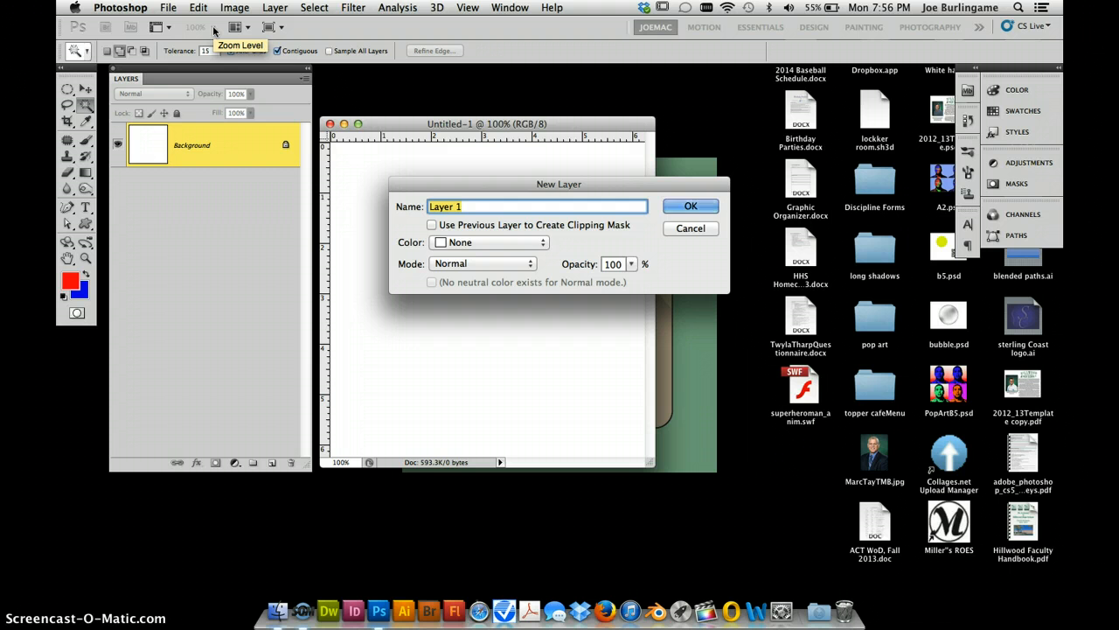
pyautogui.write('bott')
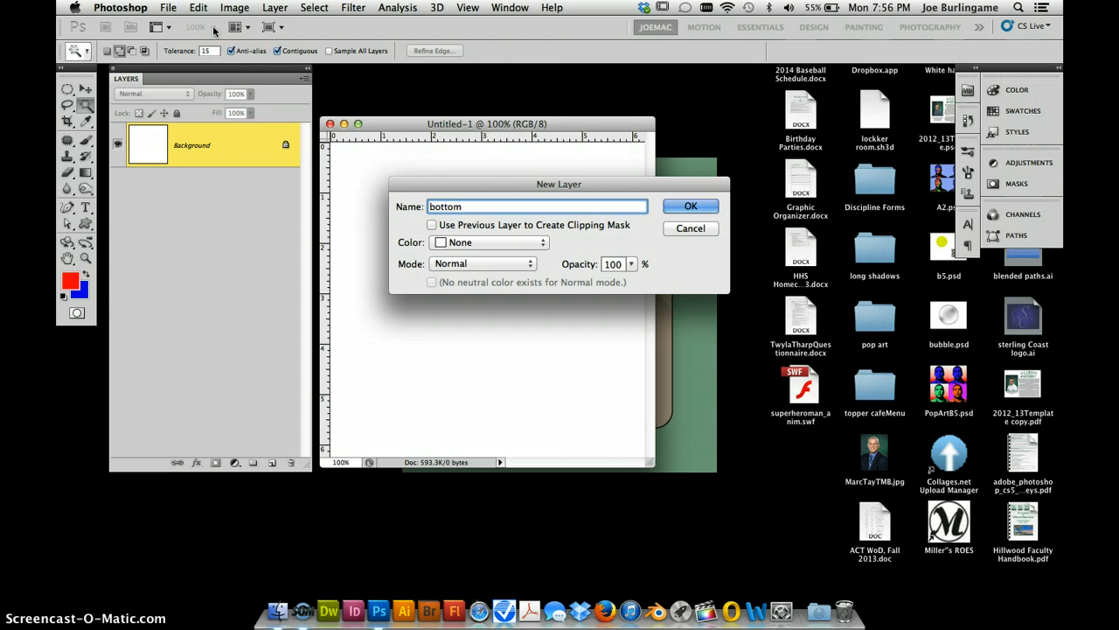
pyautogui.write('om')
pyautogui.press('Return')
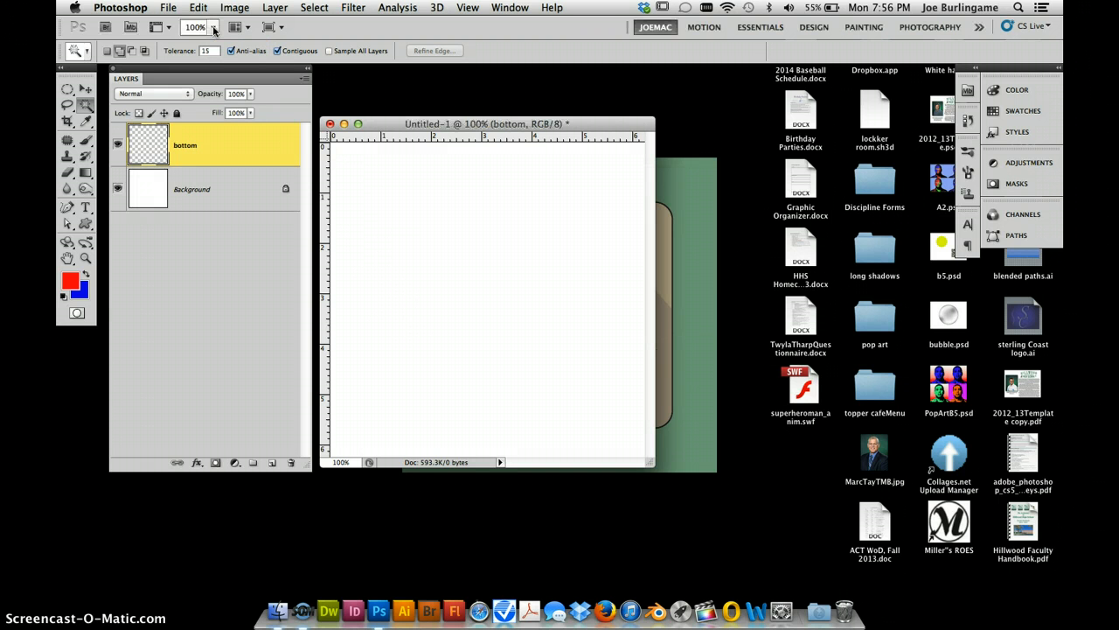
# - Draw a circular selection about 4.8 inches in diameter with the Elliptical Marquee and centre it on the canvas
pyautogui.click(69, 88)
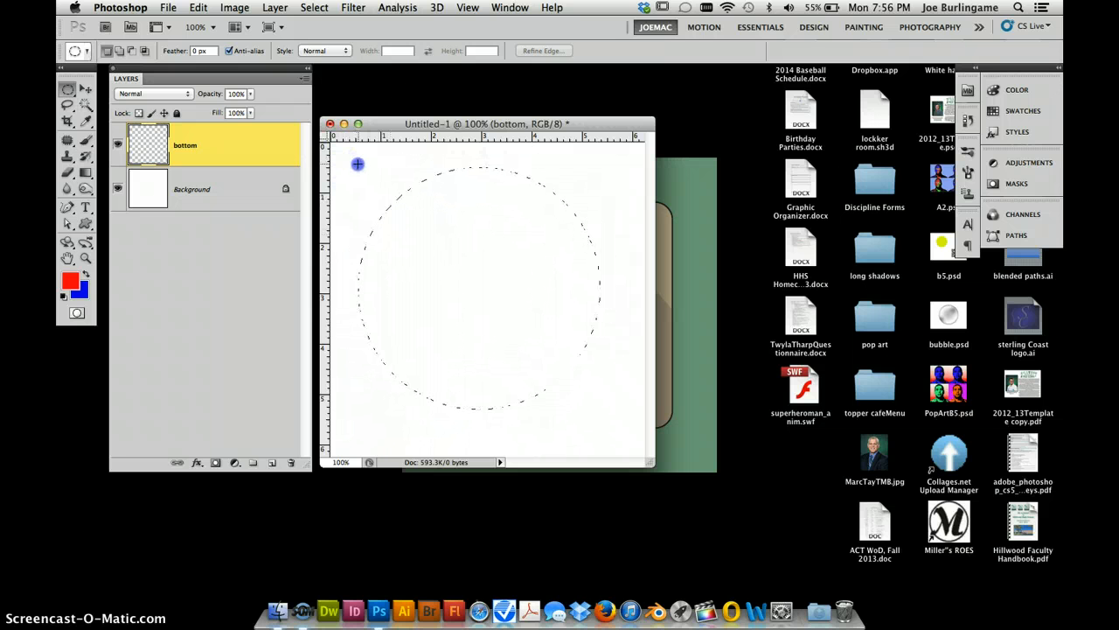
pyautogui.moveTo(358, 165); pyautogui.dragTo(357, 164)
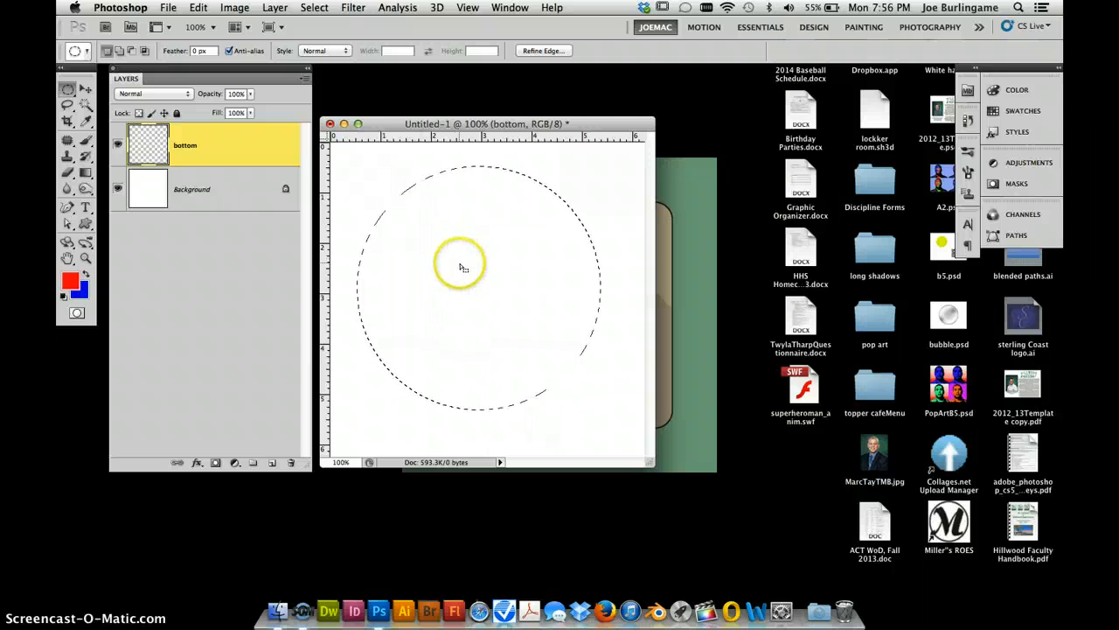
pyautogui.moveTo(463, 267); pyautogui.dragTo(475, 282)
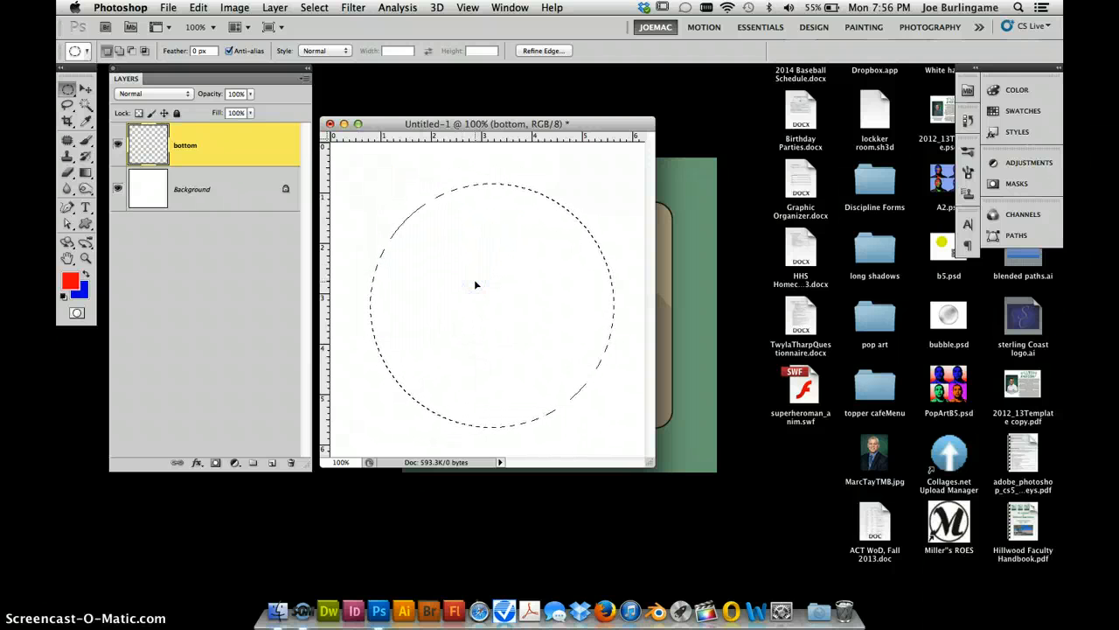
pyautogui.moveTo(497, 301); pyautogui.dragTo(494, 292)
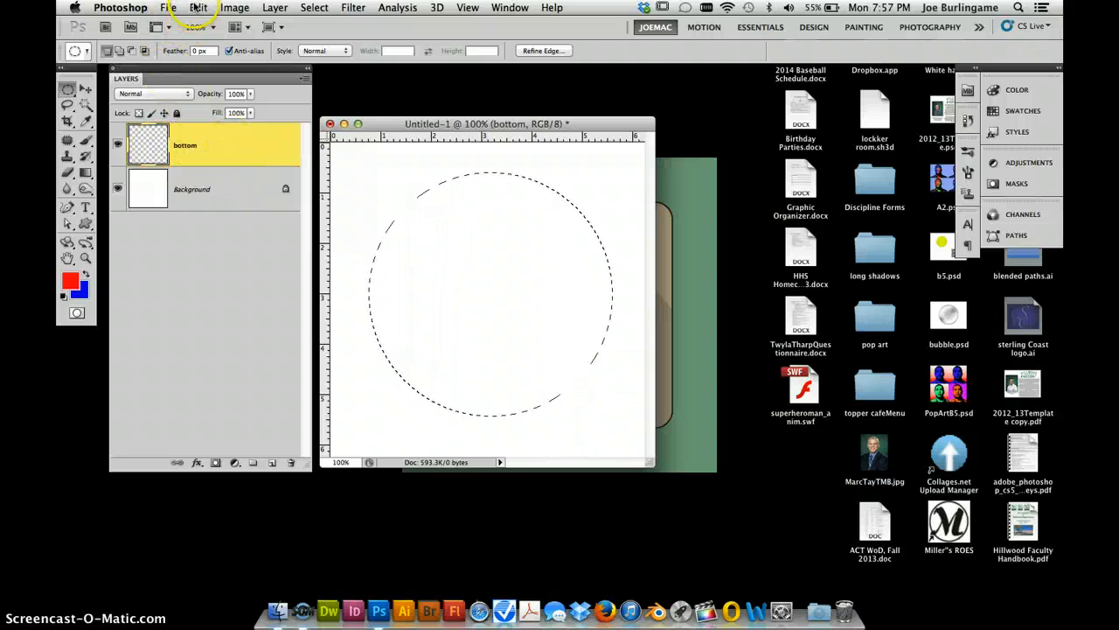
# - Stroke the circular selection on the bottom layer with a 4 px black line located Inside
pyautogui.click(198, 8)
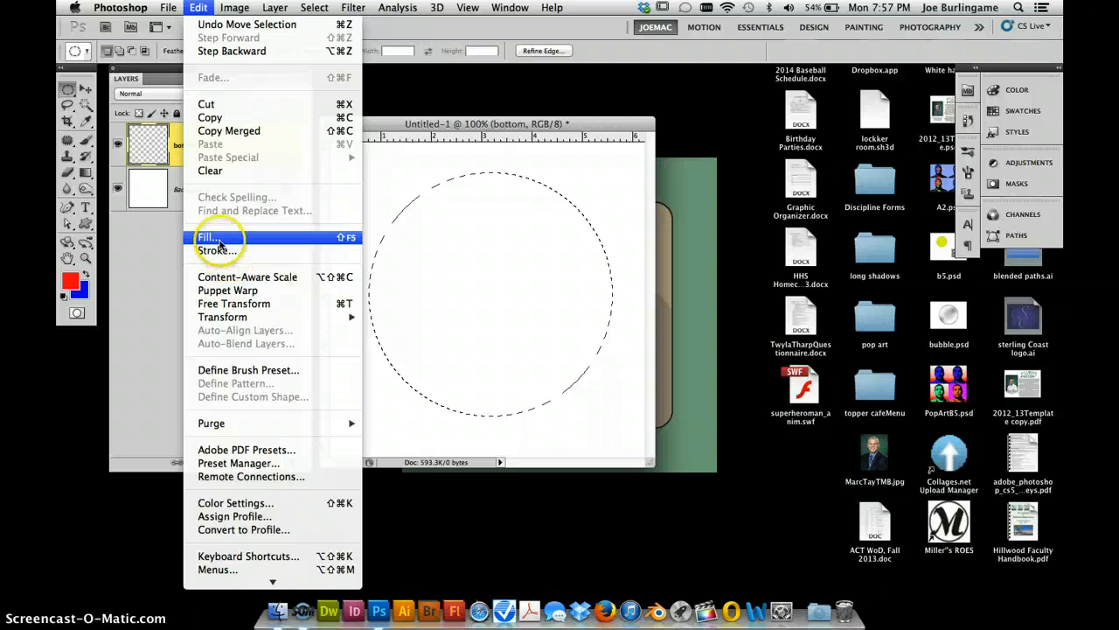
pyautogui.click(228, 253)
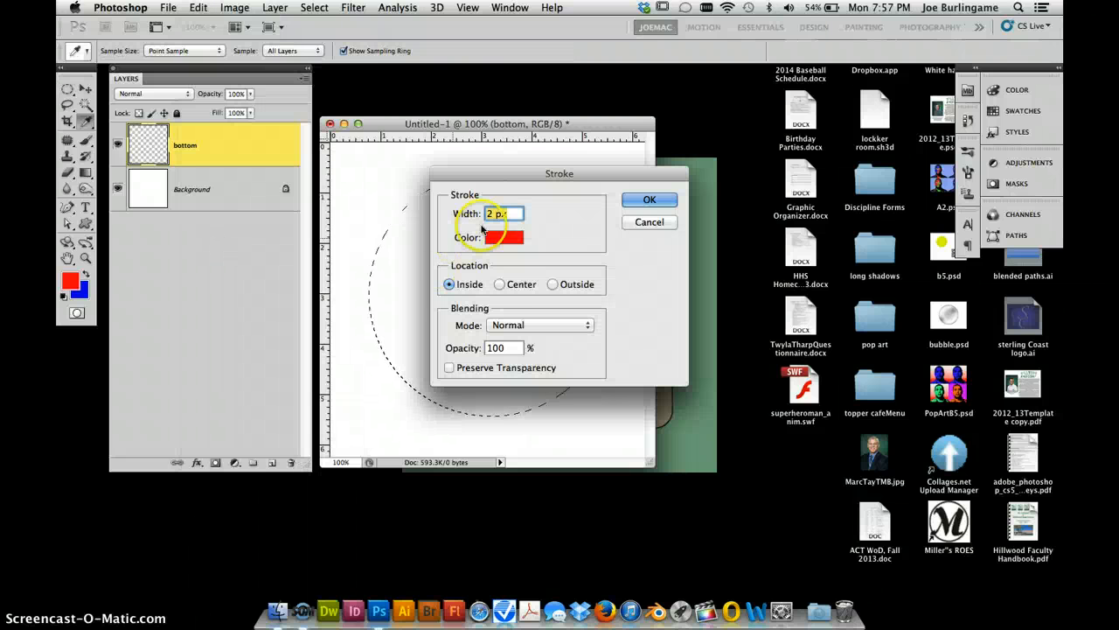
pyautogui.click(502, 284)
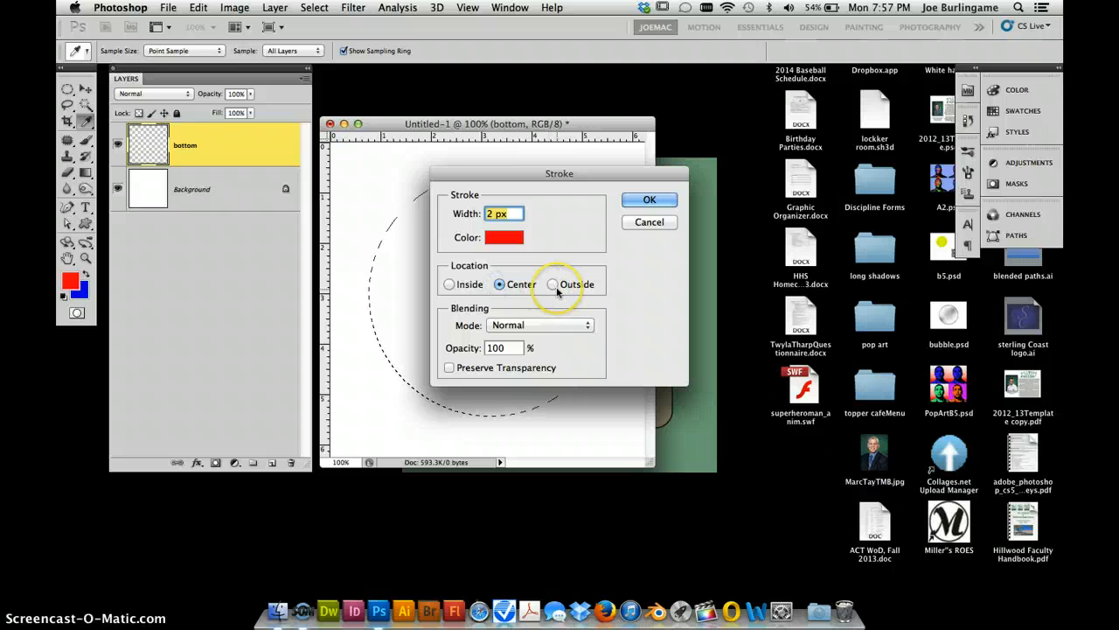
pyautogui.click(556, 290)
pyautogui.click(451, 286)
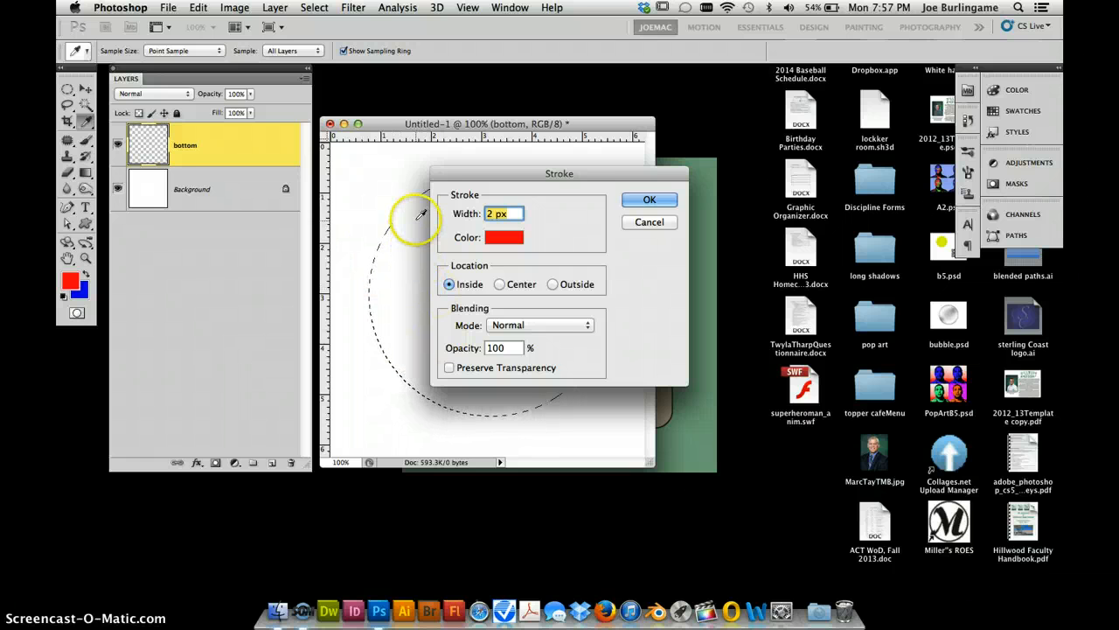
pyautogui.click(495, 238)
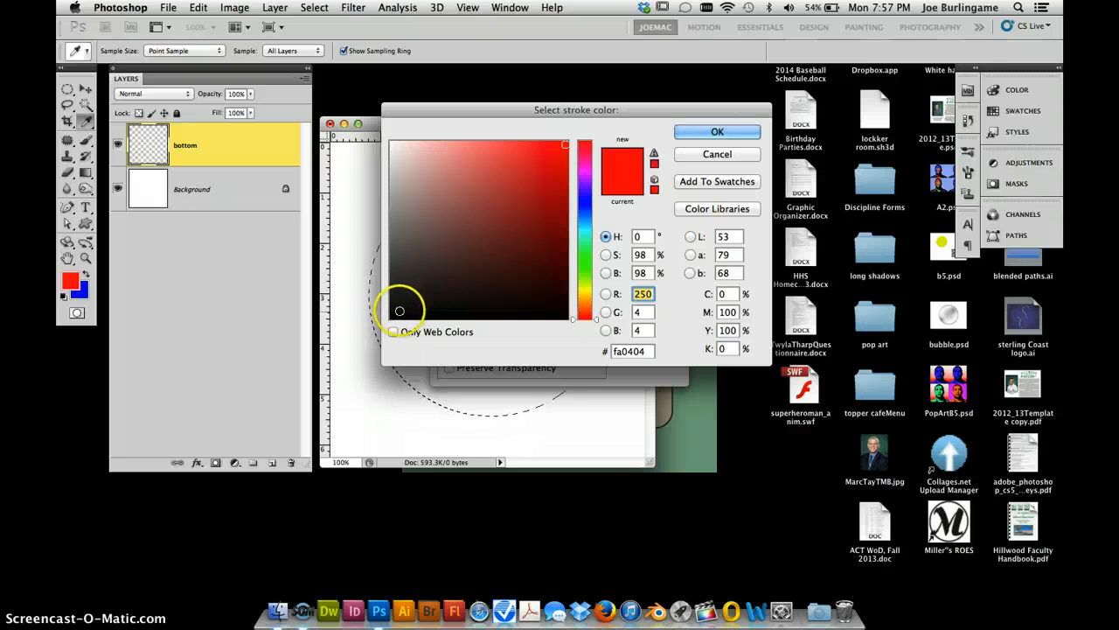
pyautogui.click(396, 315)
pyautogui.click(653, 189)
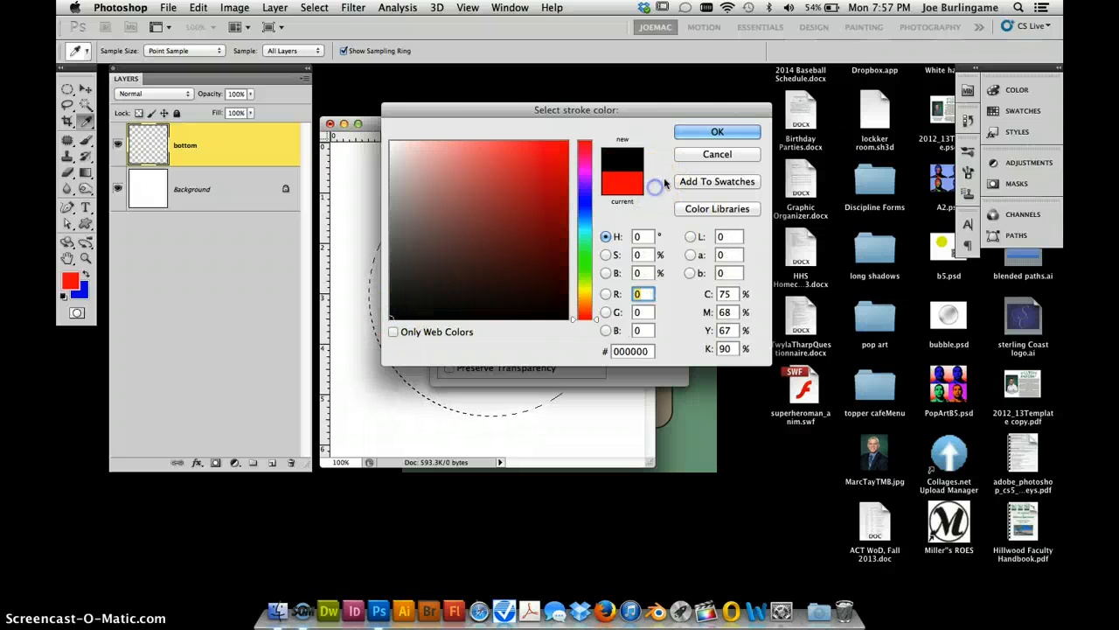
pyautogui.click(697, 138)
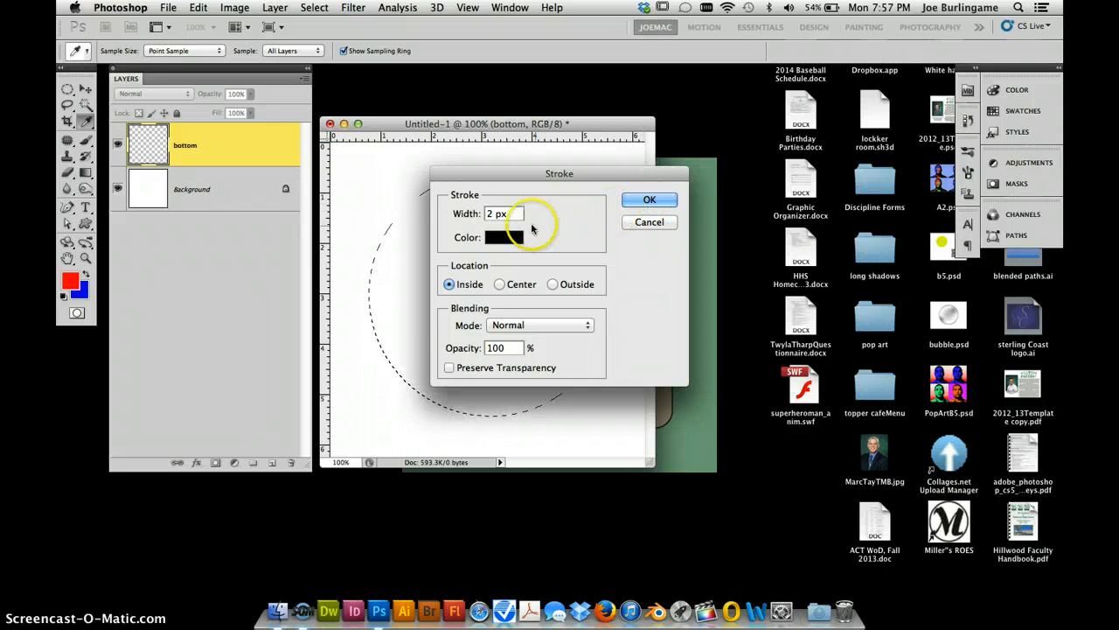
pyautogui.moveTo(496, 214); pyautogui.dragTo(480, 214)
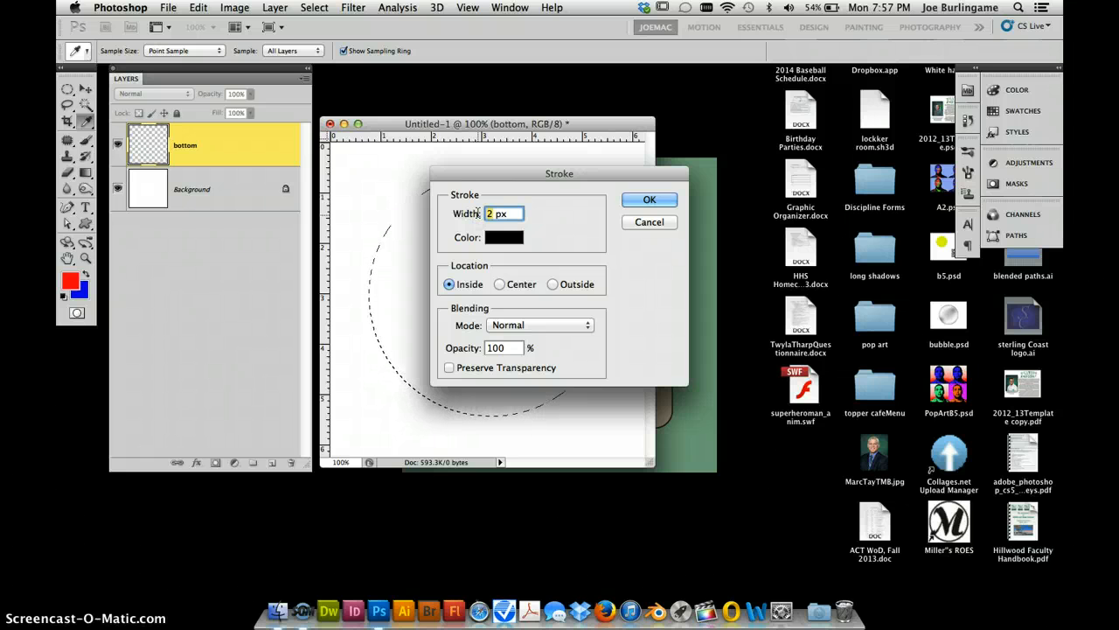
pyautogui.write('4')
pyautogui.click(647, 201)
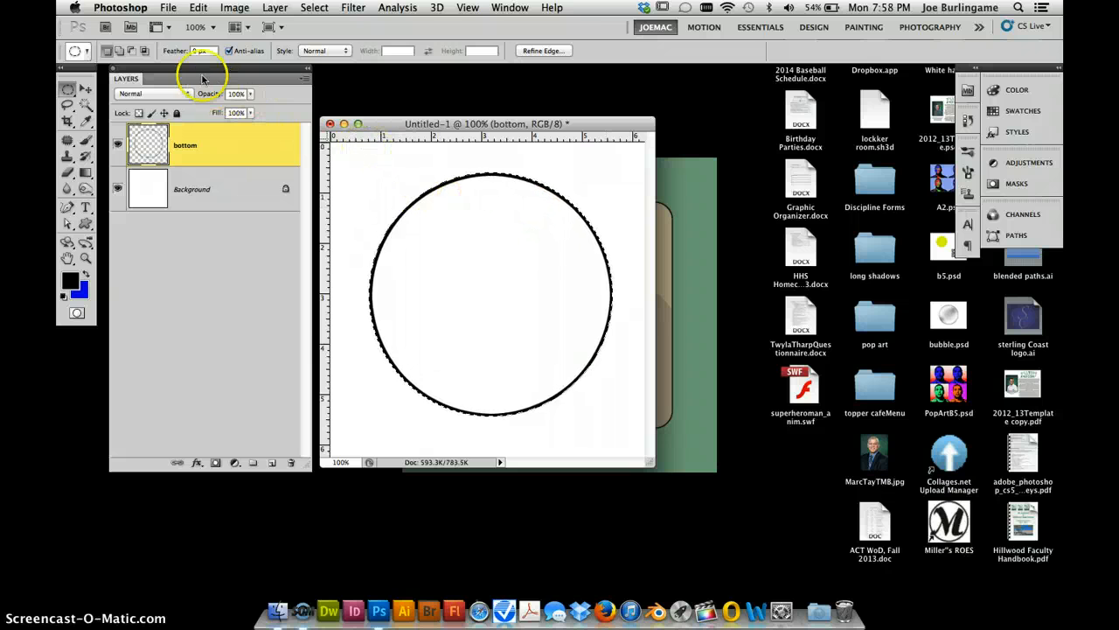
# - Apply a Gaussian Blur with a radius of 18.3 pixels to the circle's stroke inside the selection
pyautogui.click(304, 7)
pyautogui.moveTo(353, 8)
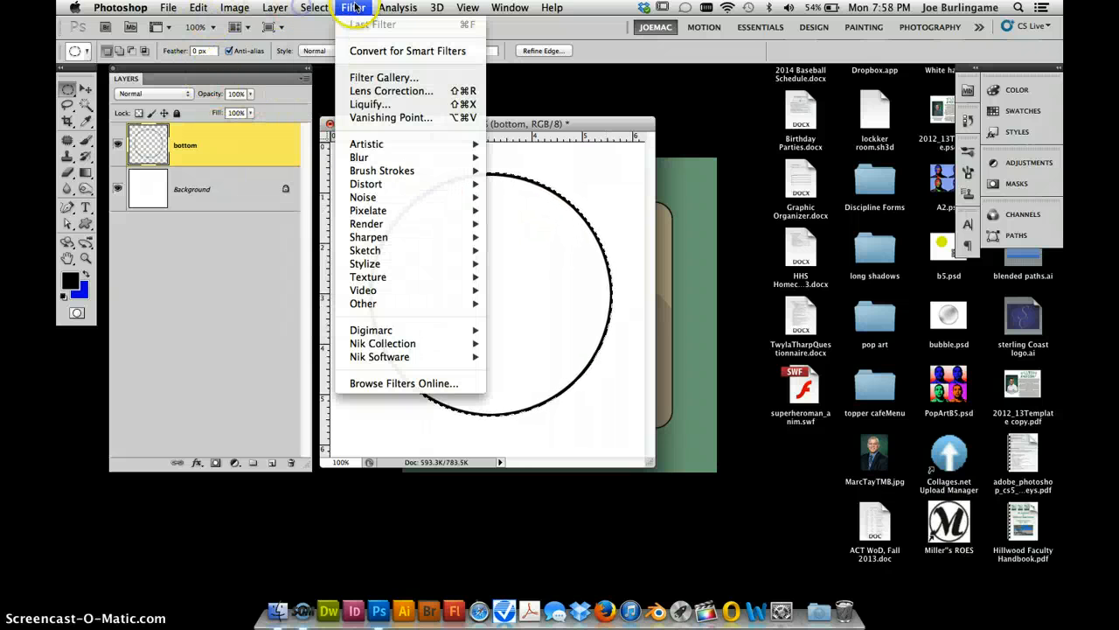
pyautogui.moveTo(367, 158)
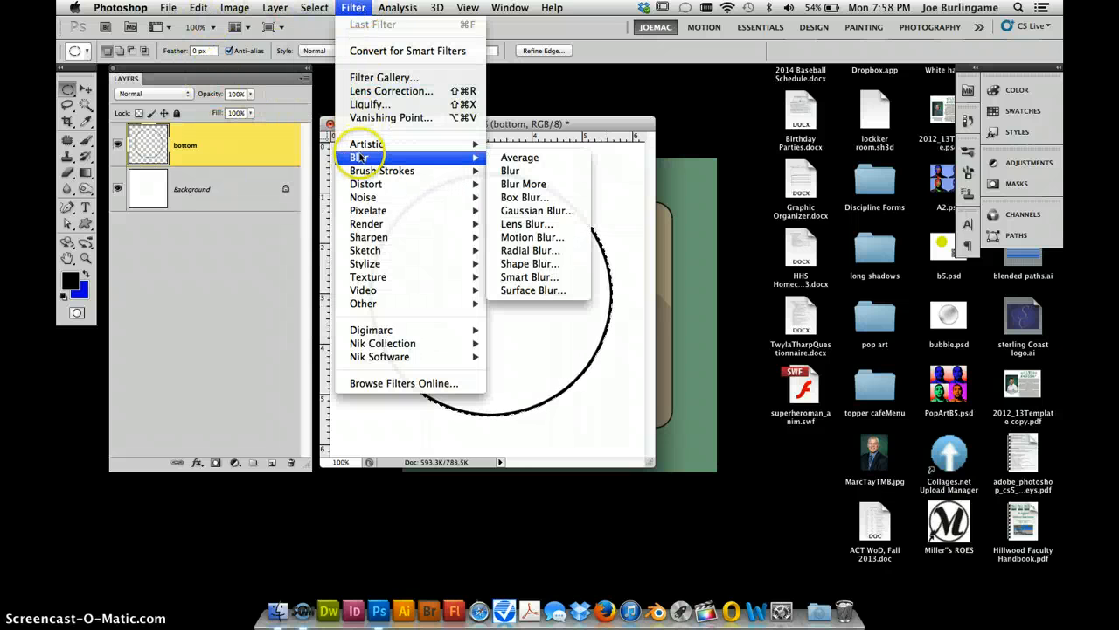
pyautogui.click(522, 213)
pyautogui.moveTo(573, 219); pyautogui.dragTo(717, 198)
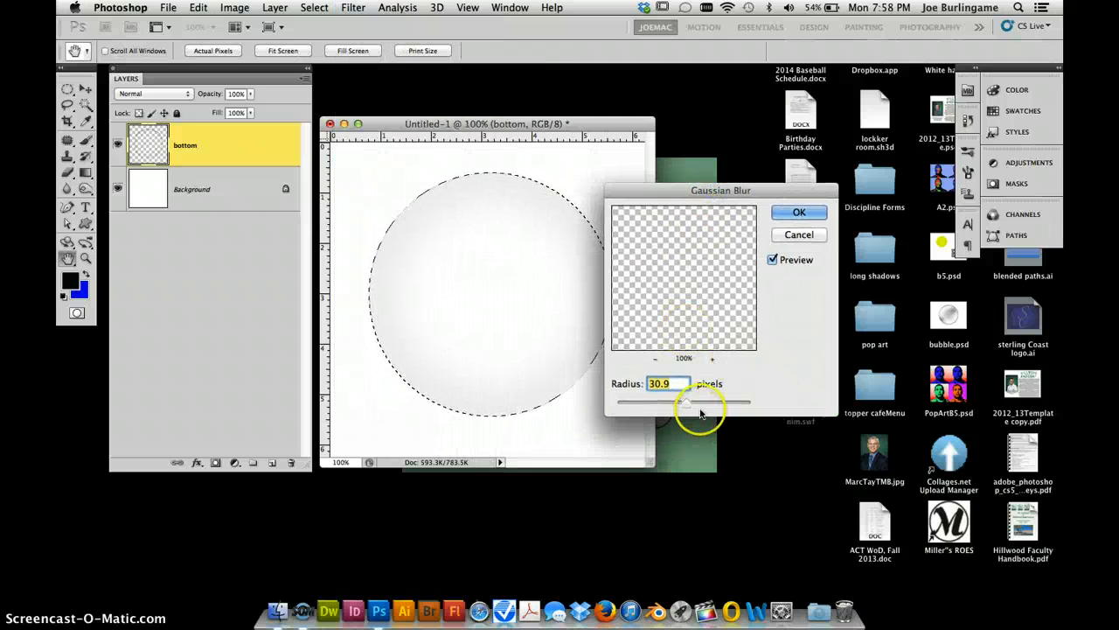
pyautogui.moveTo(685, 403); pyautogui.dragTo(661, 404)
pyautogui.click(462, 398)
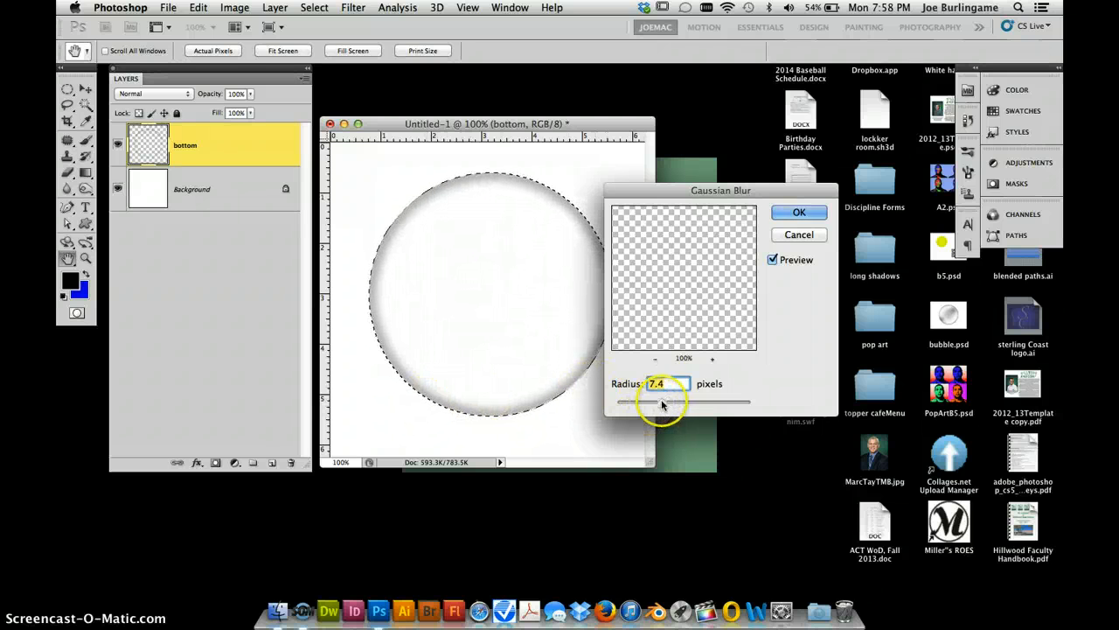
pyautogui.moveTo(662, 403)
pyautogui.mouseDown()
pyautogui.moveTo(651, 403)
pyautogui.moveTo(671, 403)
pyautogui.mouseUp()
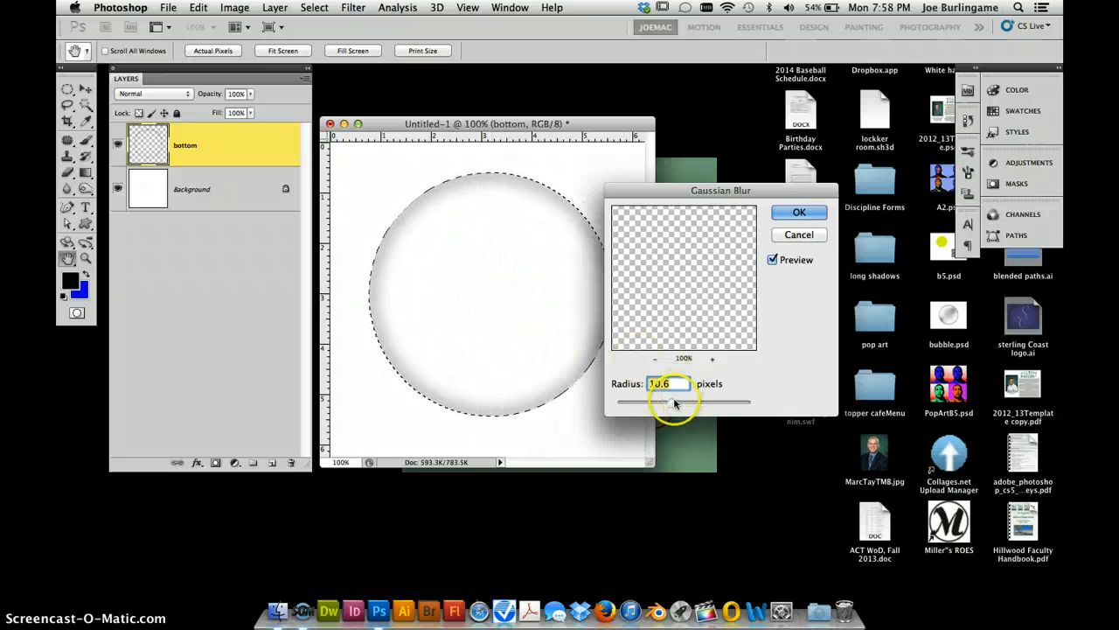
pyautogui.moveTo(674, 403); pyautogui.dragTo(676, 403)
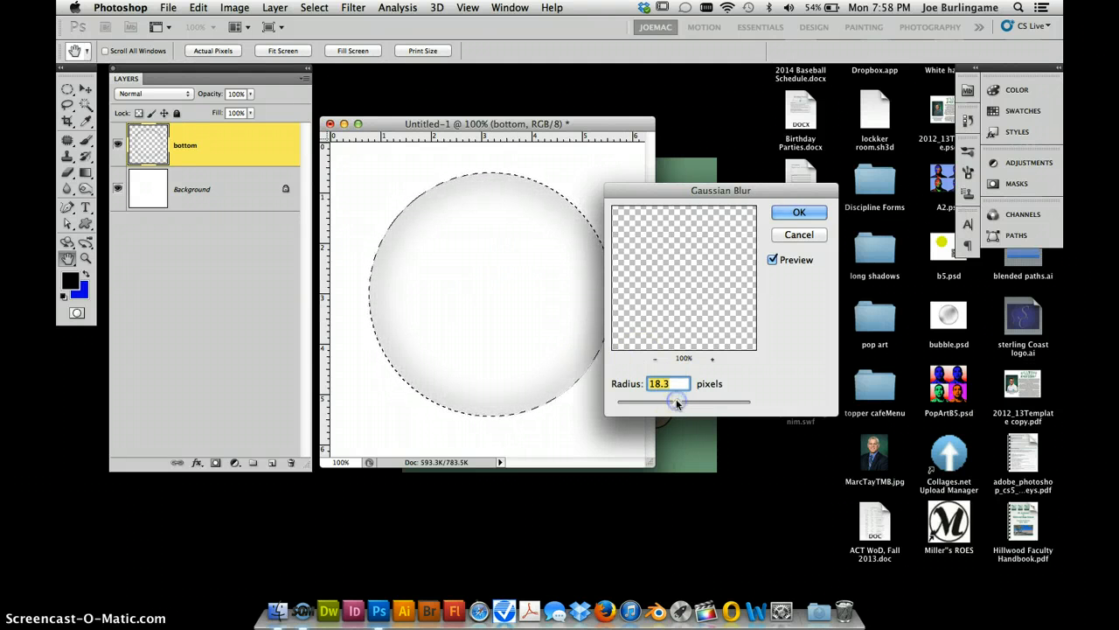
pyautogui.click(798, 212)
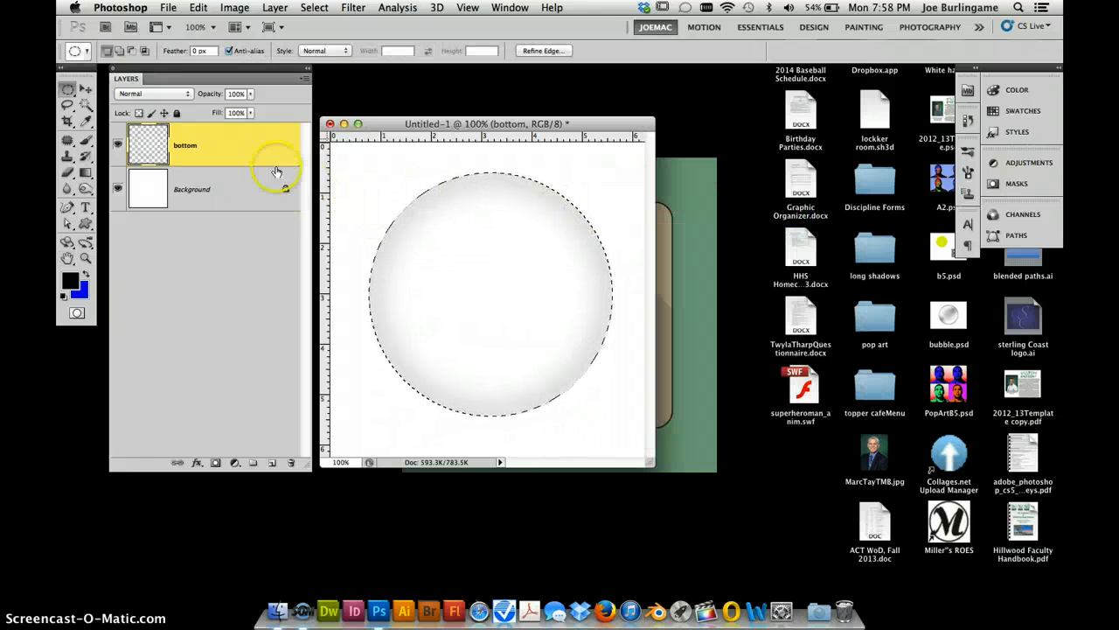
# - Add a layer named sharp above bottom and stroke the circular selection on it with a 4 px black line located Inside
pyautogui.click(272, 463)
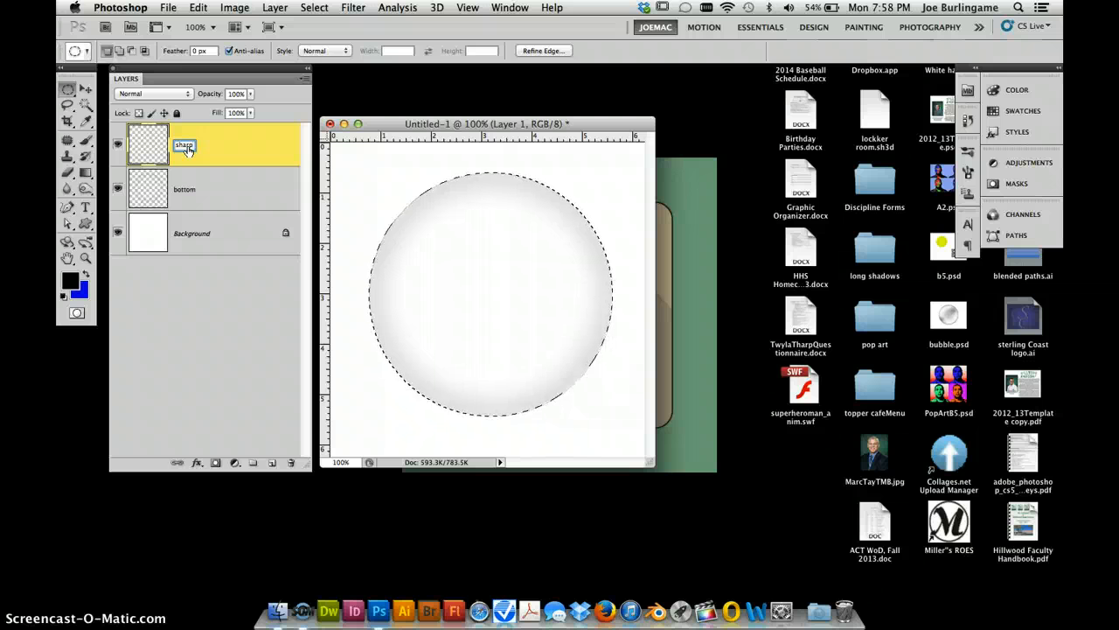
pyautogui.press('Return')
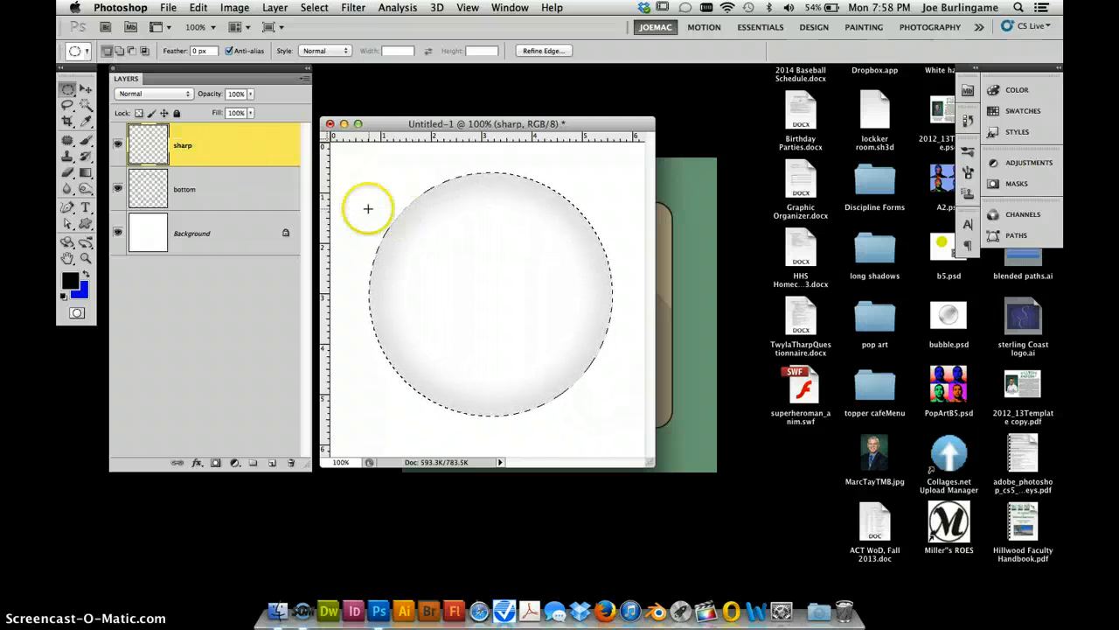
pyautogui.click(198, 7)
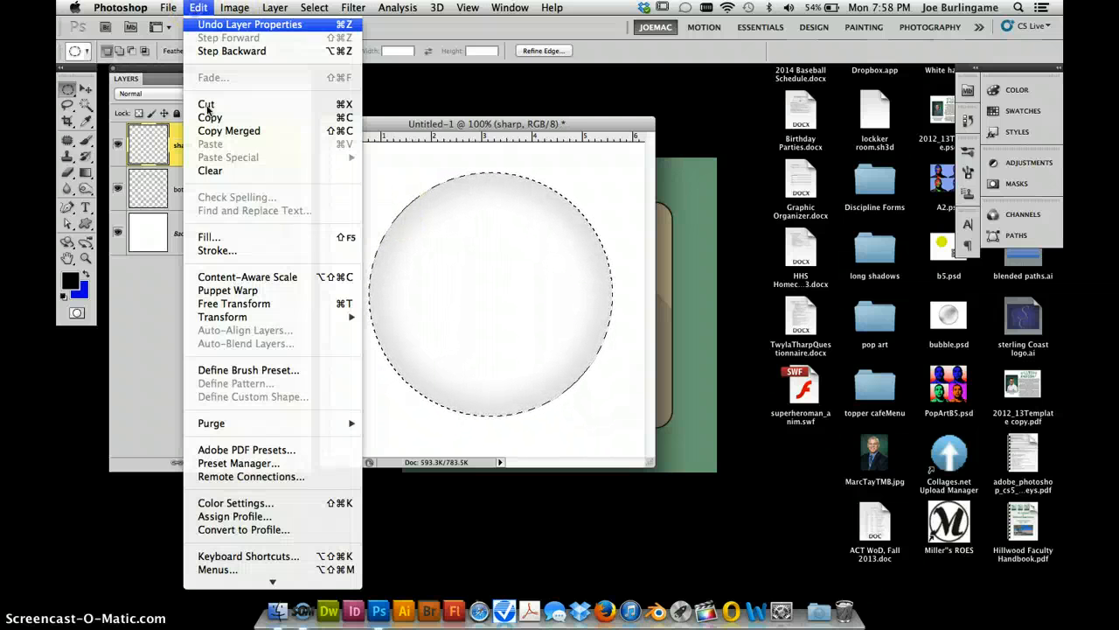
pyautogui.click(213, 248)
pyautogui.click(472, 286)
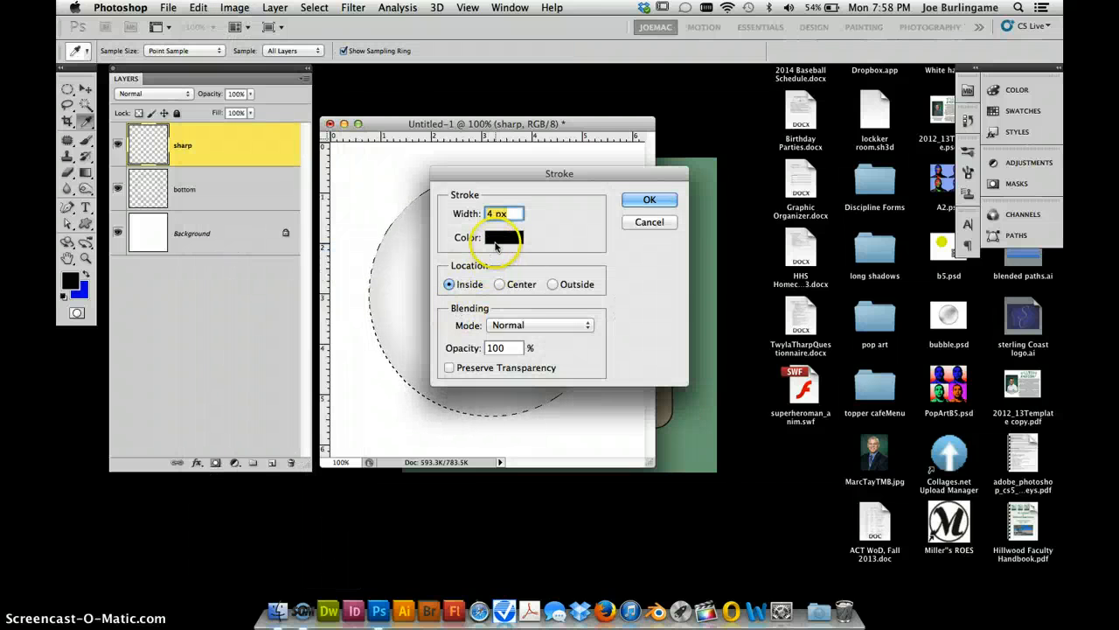
pyautogui.click(645, 201)
pyautogui.press('m')
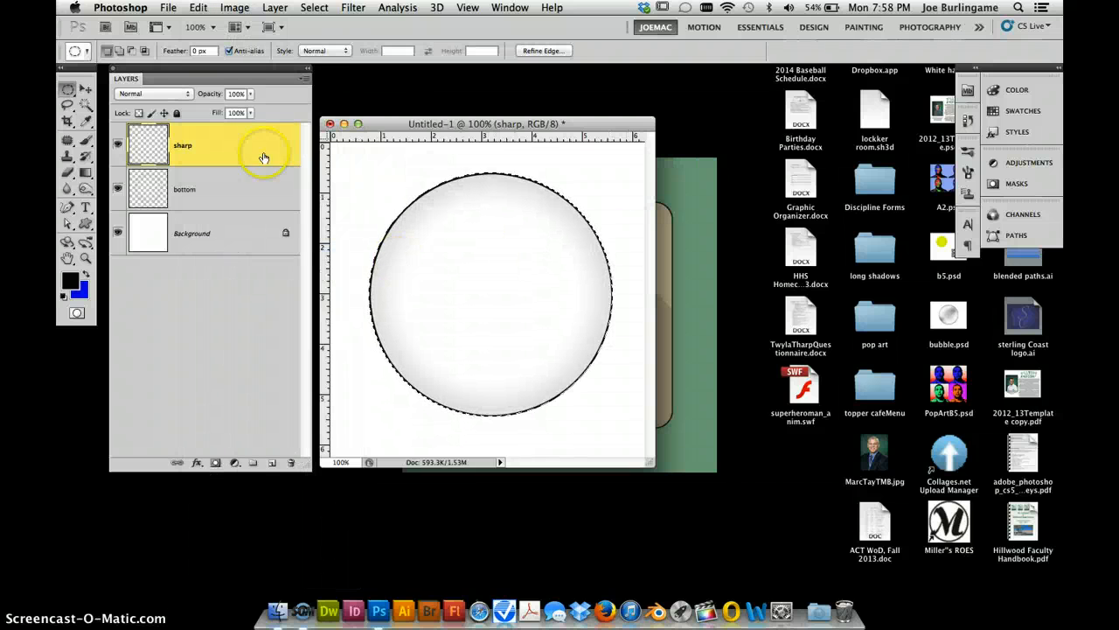
# - Apply a Gaussian Blur with a radius of 9.7 pixels to the sharp layer's stroke inside the selection
pyautogui.click(313, 8)
pyautogui.moveTo(353, 7)
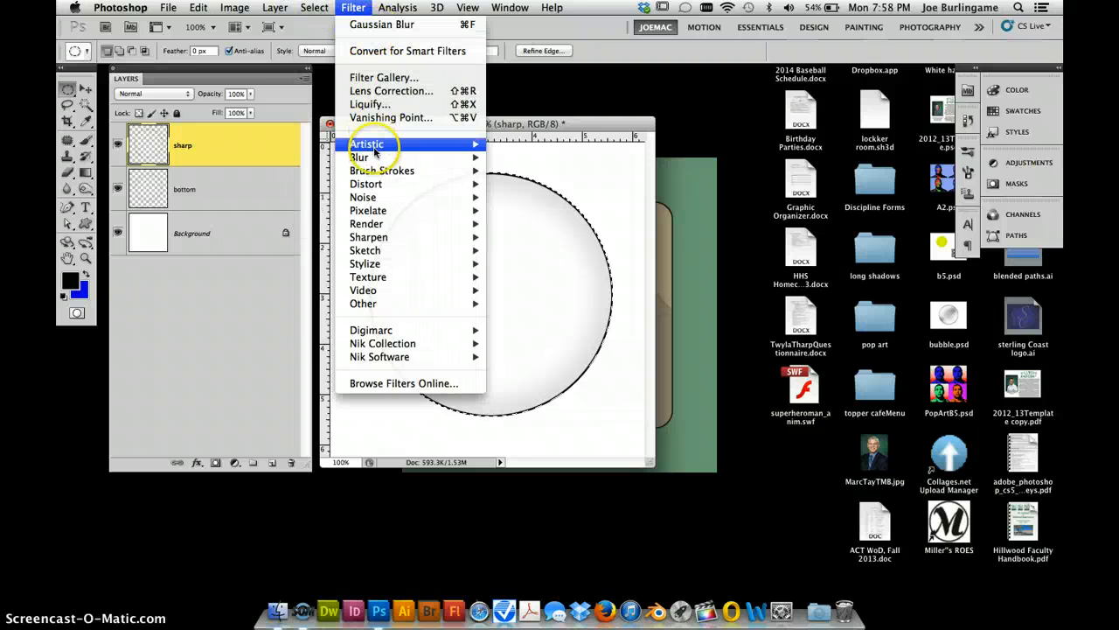
pyautogui.moveTo(374, 157)
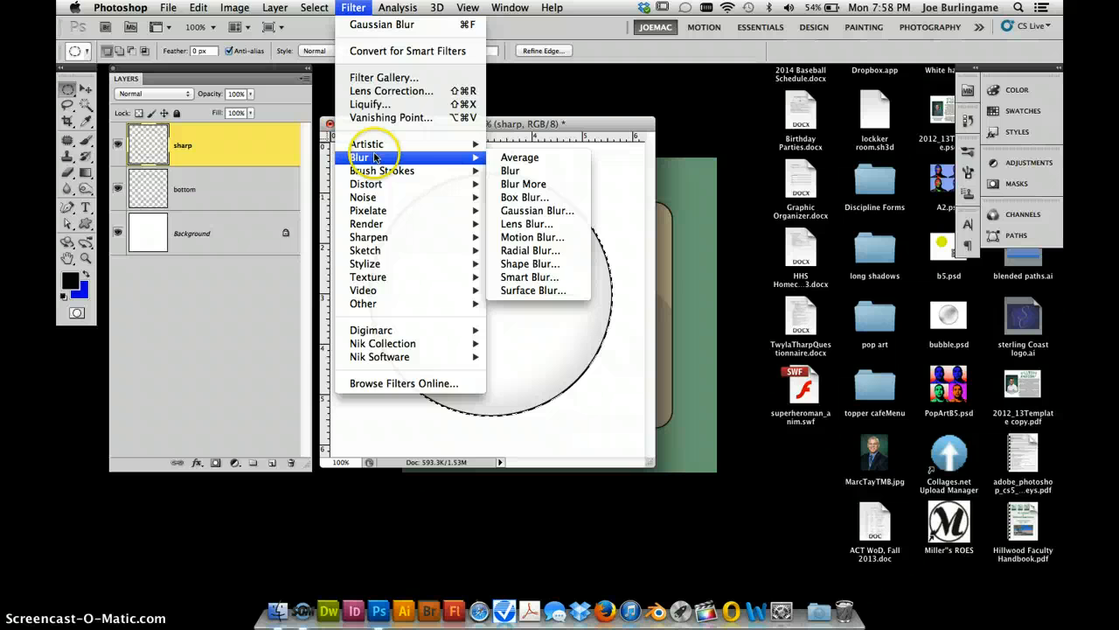
pyautogui.click(519, 212)
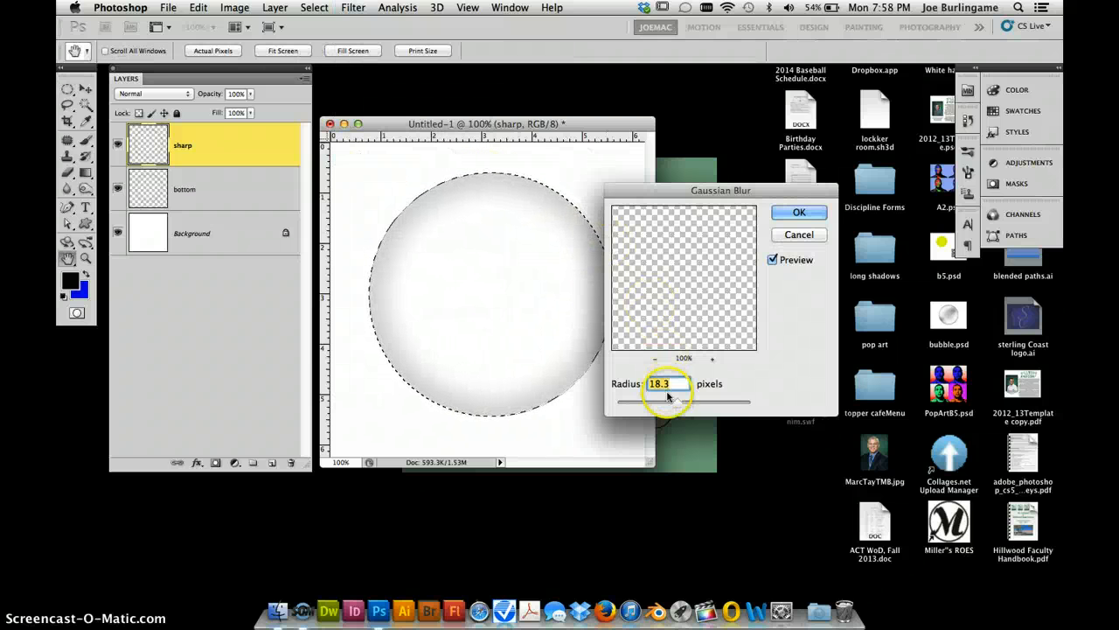
pyautogui.moveTo(676, 403); pyautogui.dragTo(671, 405)
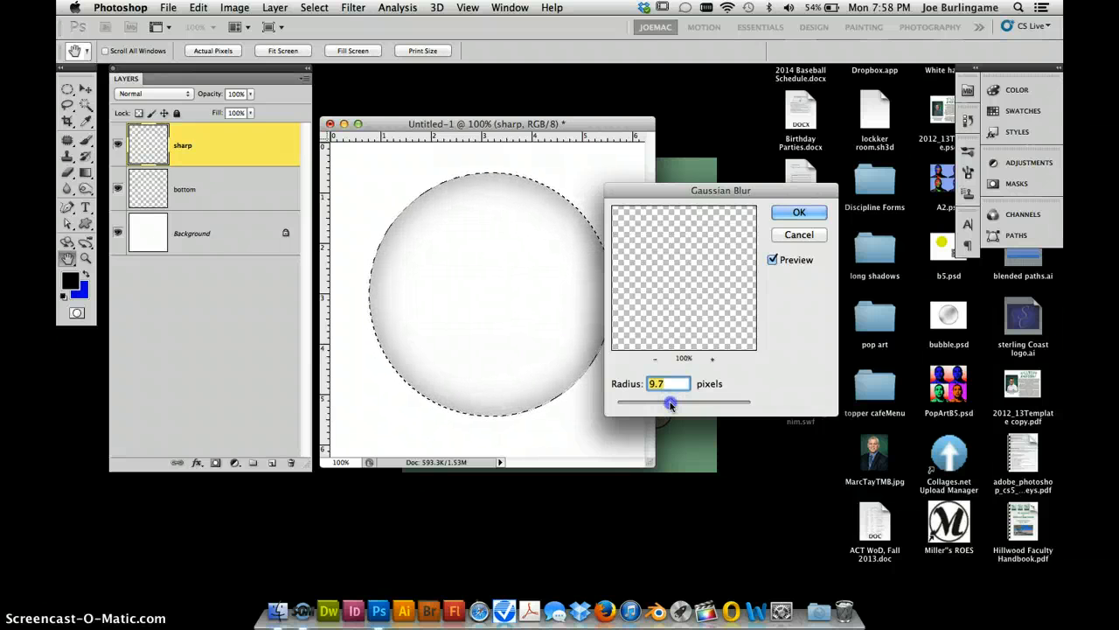
pyautogui.click(799, 212)
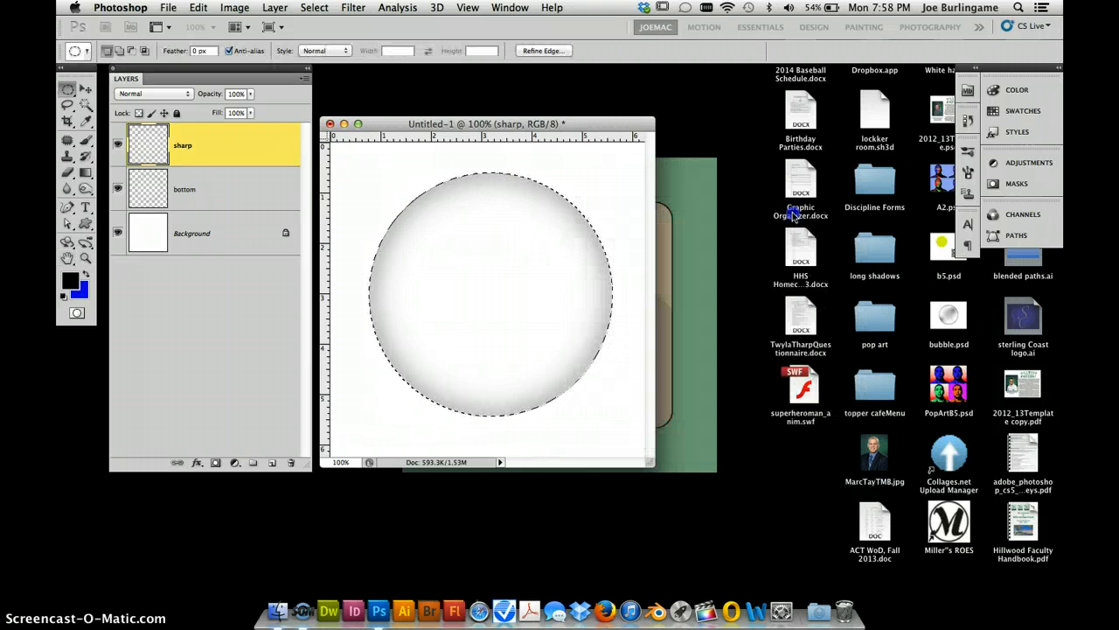
# - Add a new layer named sharper above the sharp layer
pyautogui.click(272, 462)
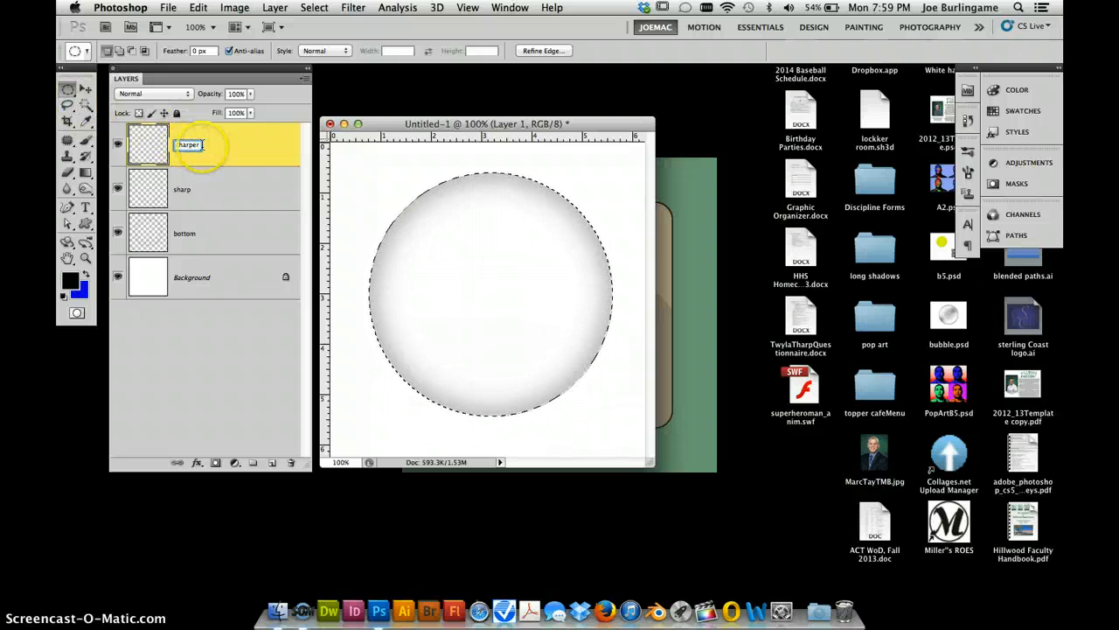
pyautogui.press('Return')
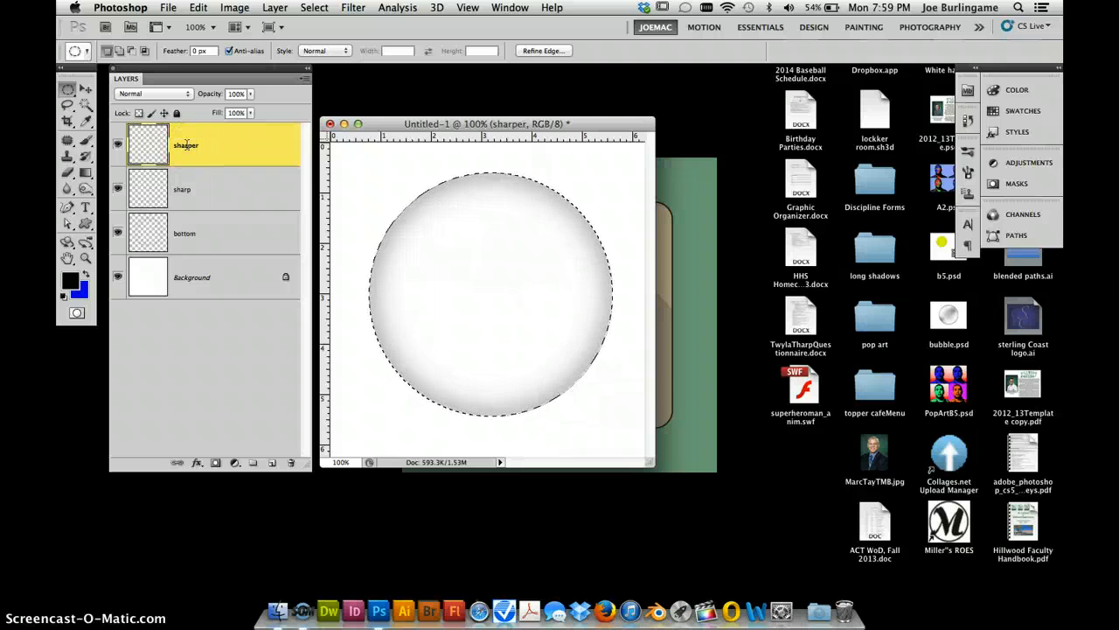
pyautogui.doubleClick(240, 153)
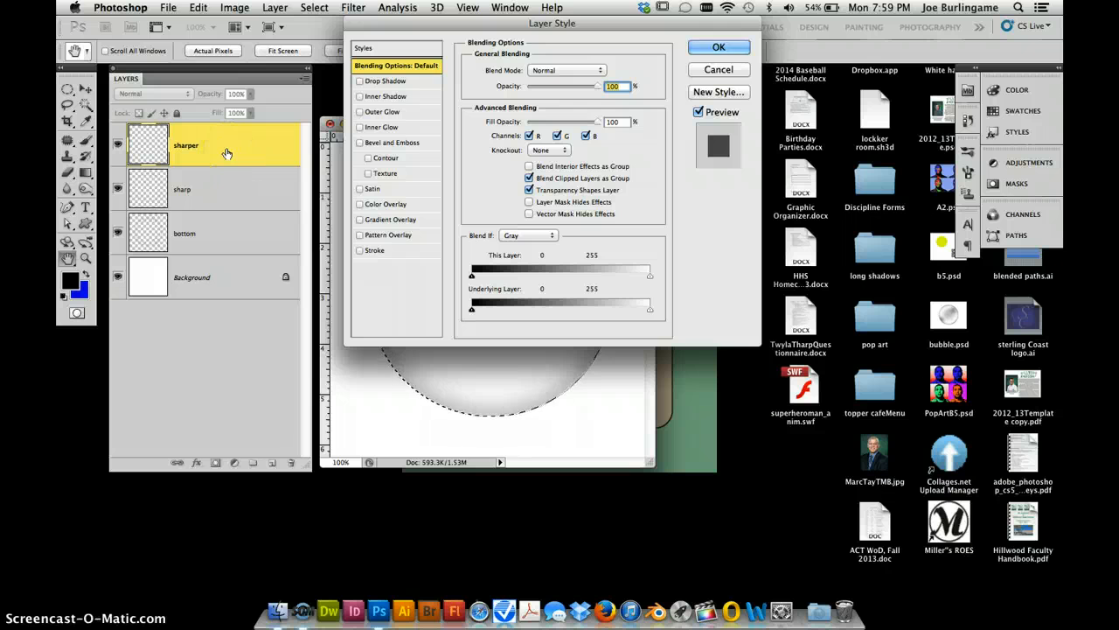
pyautogui.press('Escape')
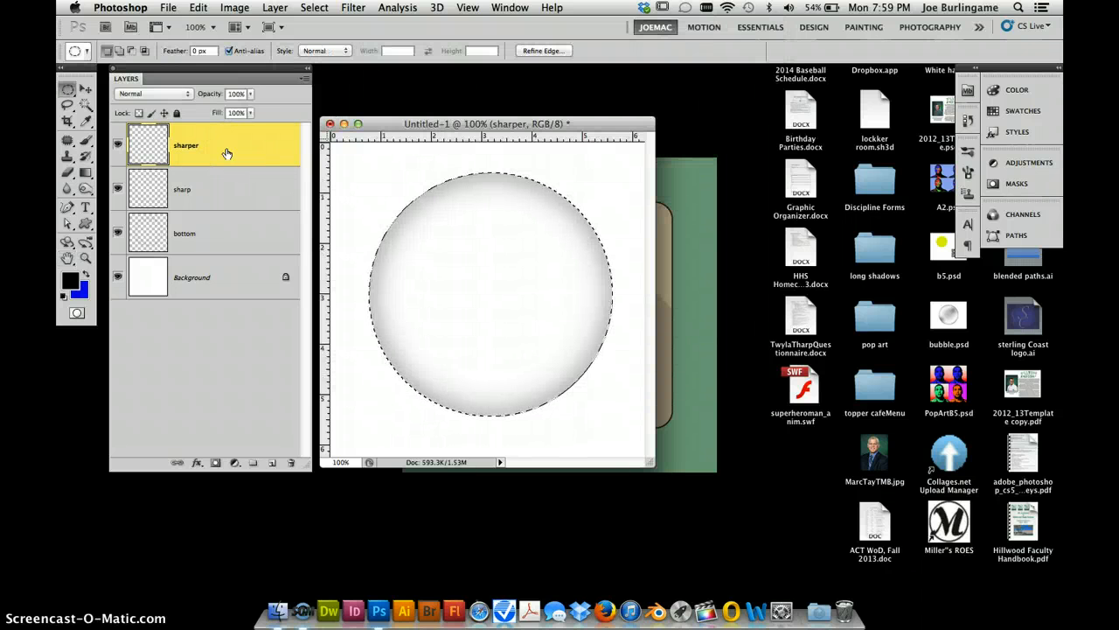
# - Stroke the circular selection on the sharper layer with a 1 px black line located Inside
pyautogui.click(200, 10)
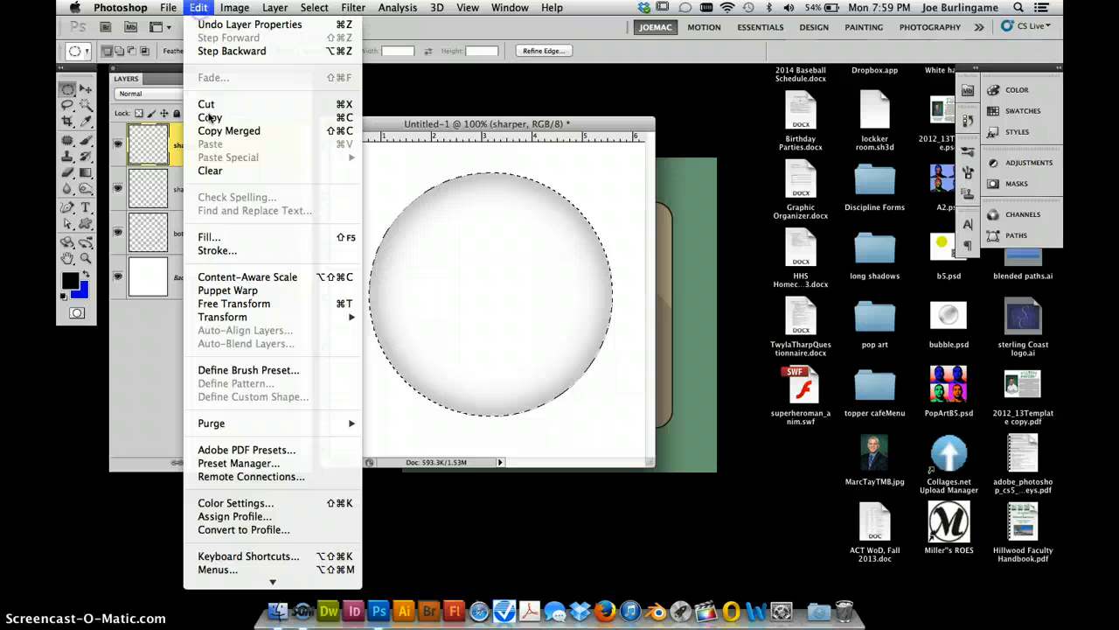
pyautogui.click(234, 252)
pyautogui.click(449, 287)
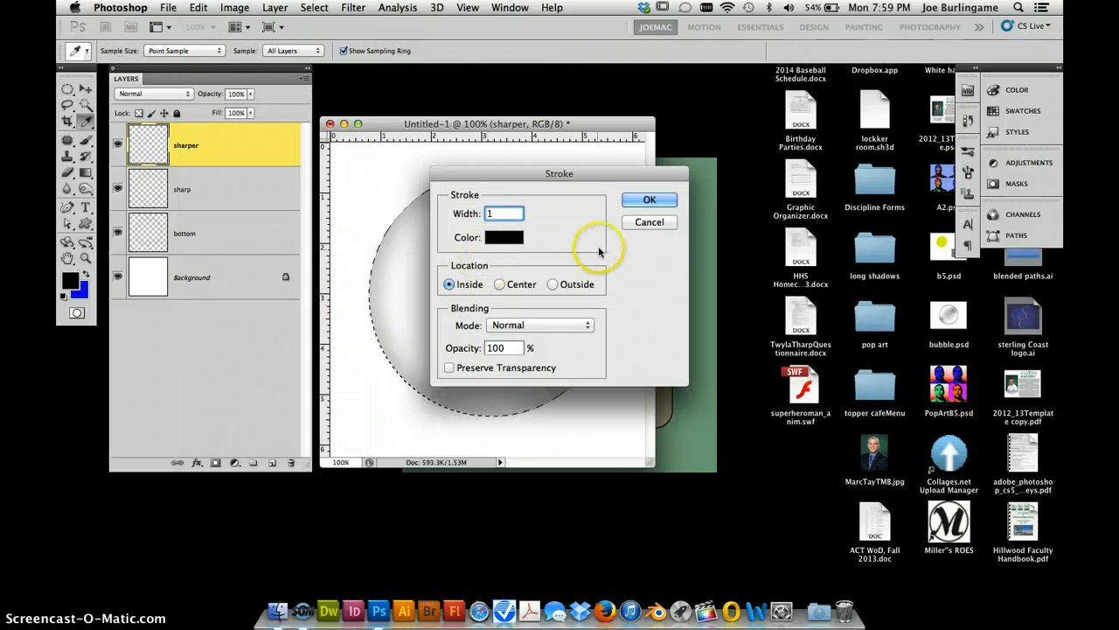
pyautogui.click(644, 202)
# - Drop the circular selection to view the bare outline, and restore it with Reselect
pyautogui.click(385, 160)
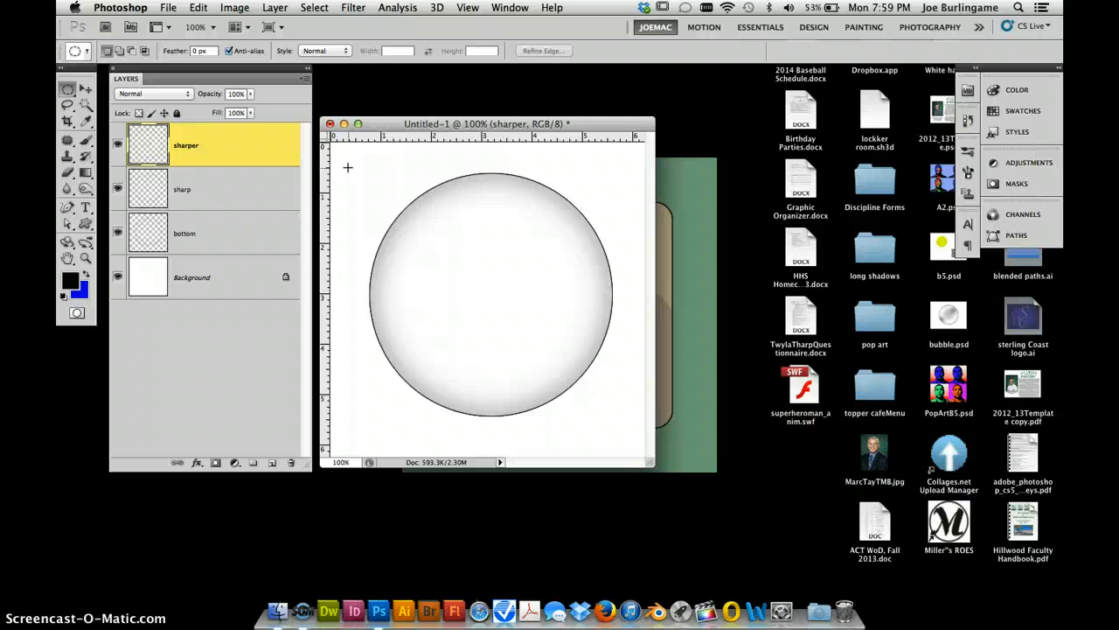
pyautogui.click(268, 8)
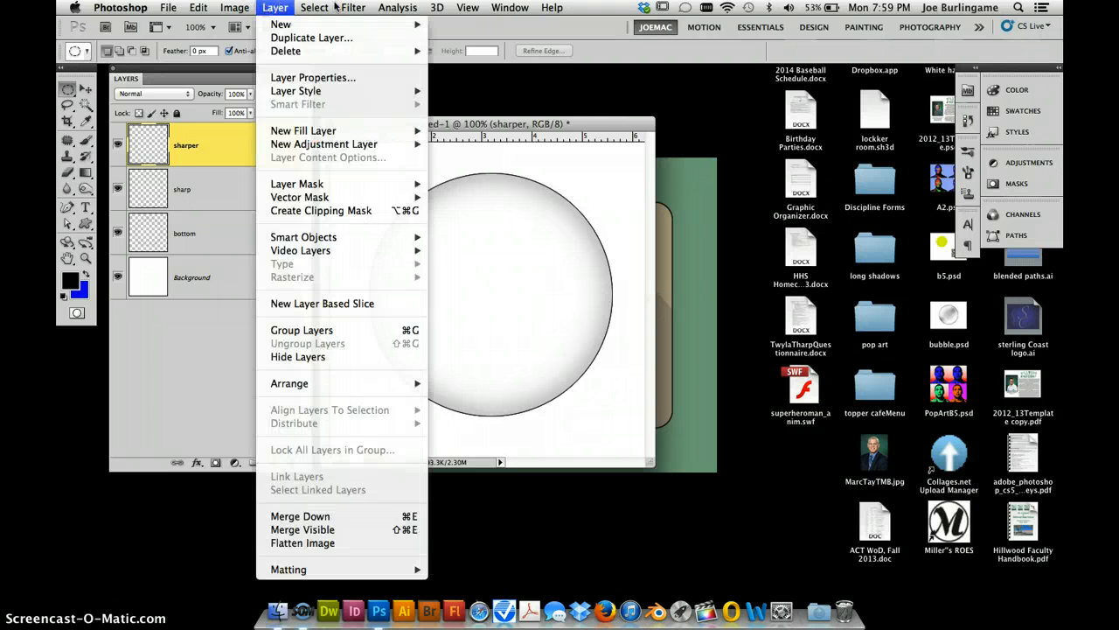
pyautogui.moveTo(314, 8)
pyautogui.click(325, 52)
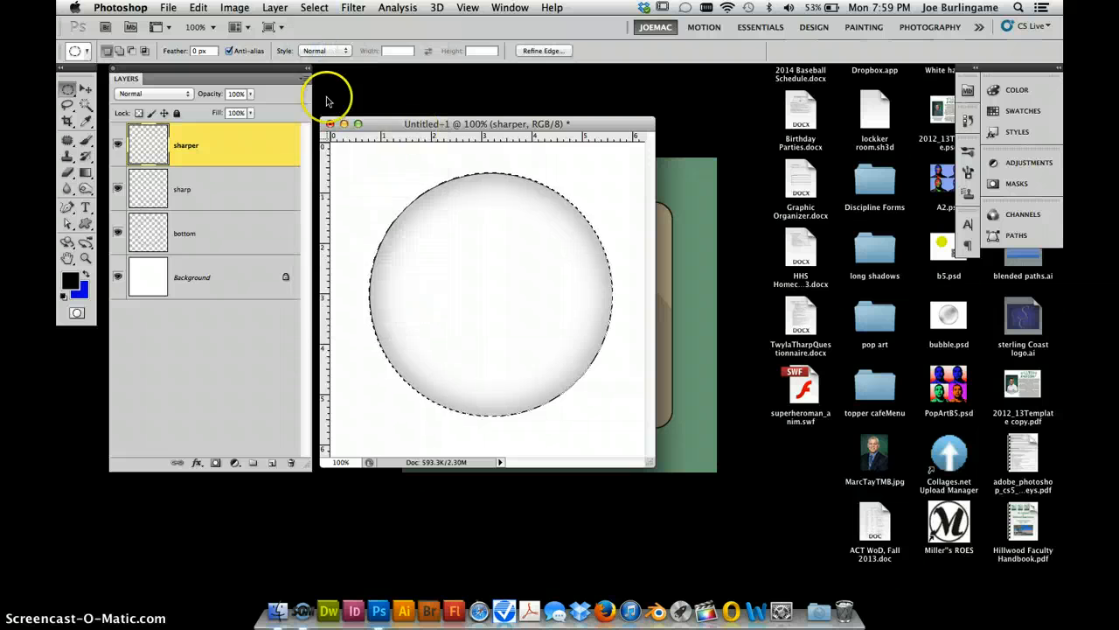
# - Apply a Gaussian Blur with a radius of about 3.7 pixels to the sharper layer's stroke inside the selection
pyautogui.click(233, 8)
pyautogui.moveTo(354, 7)
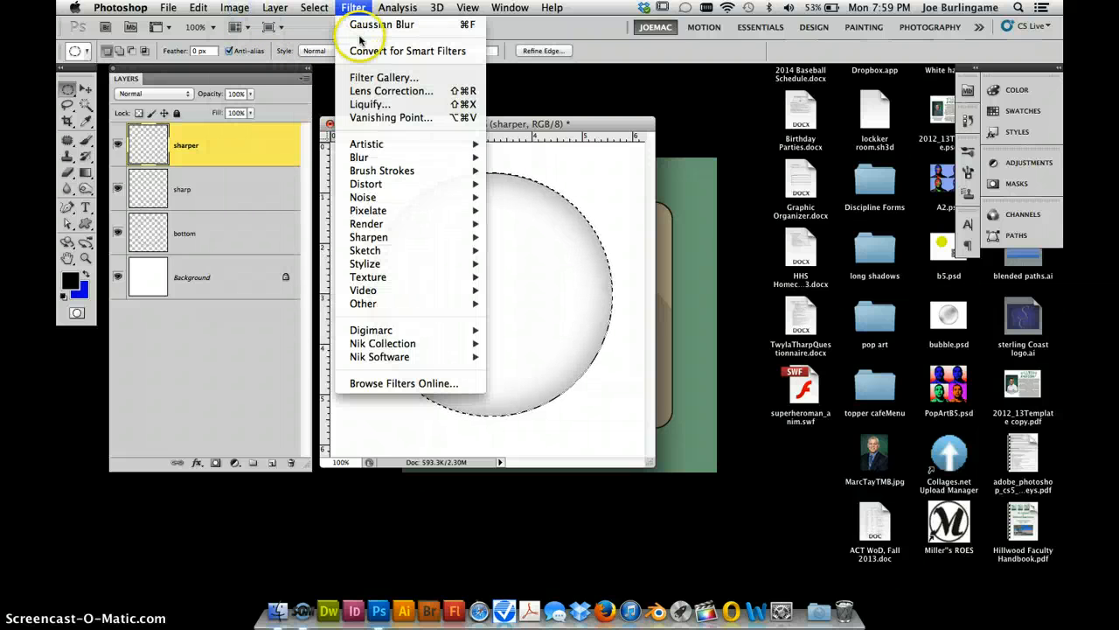
pyautogui.moveTo(388, 157)
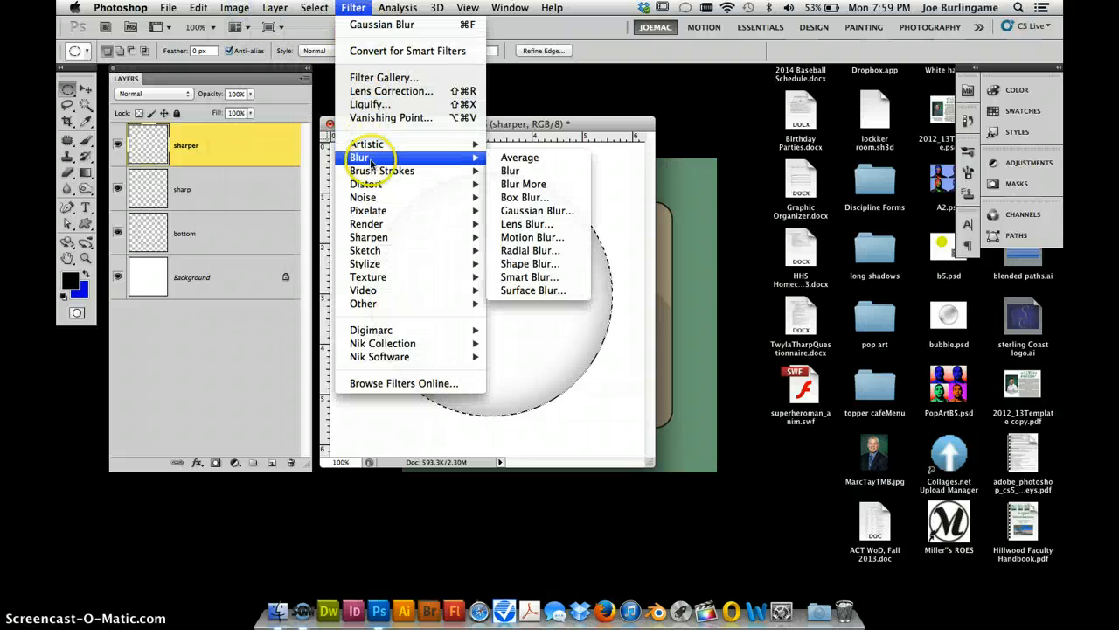
pyautogui.click(542, 213)
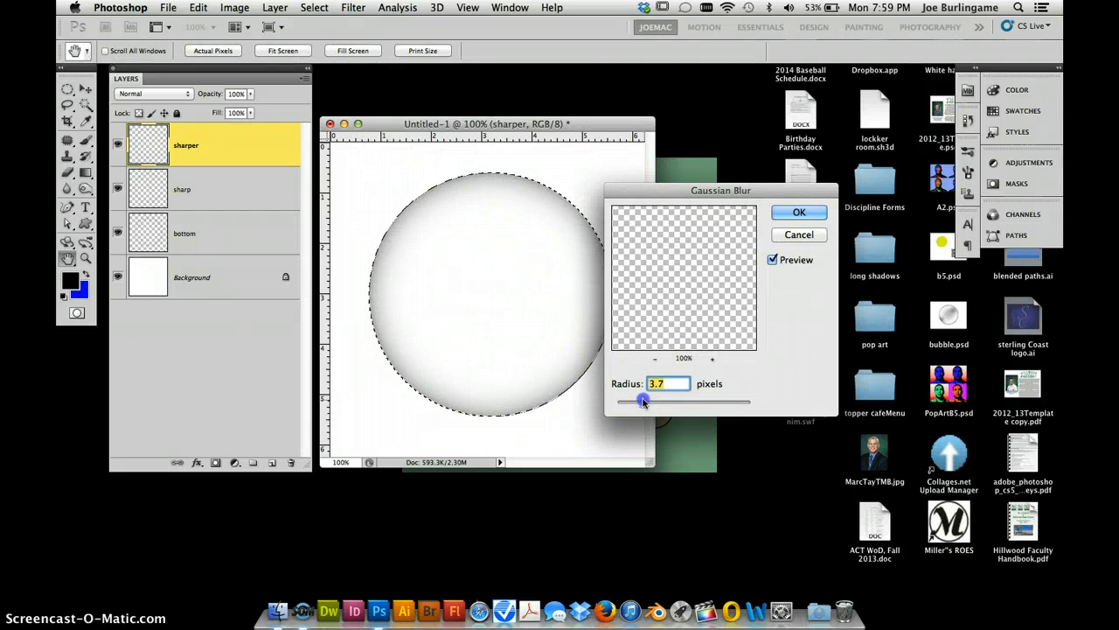
pyautogui.moveTo(643, 401); pyautogui.dragTo(640, 402)
pyautogui.click(799, 212)
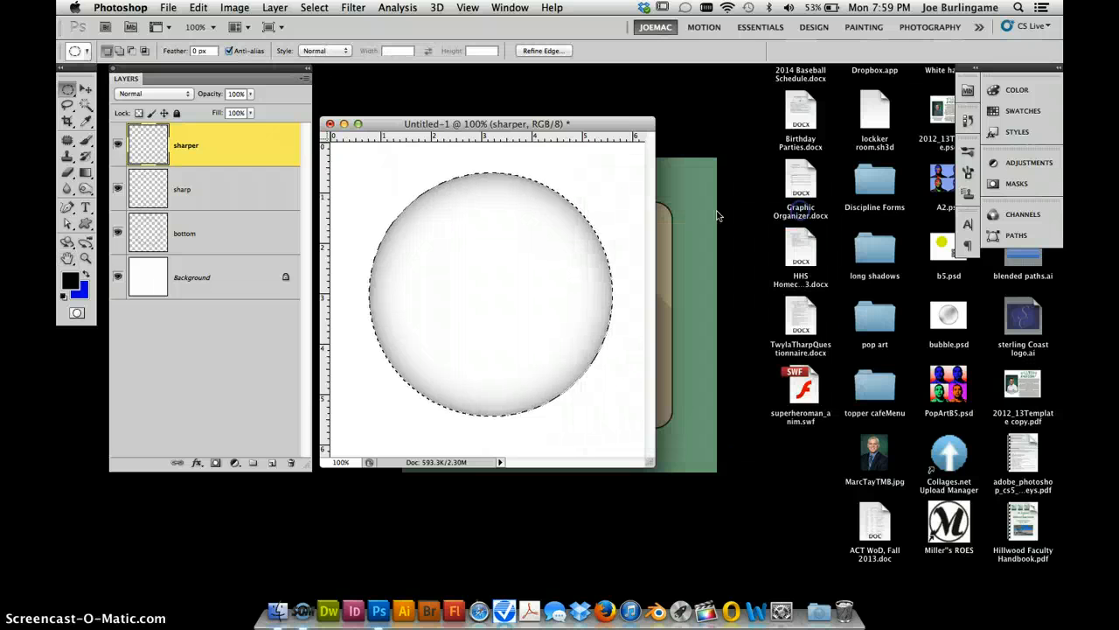
# - Deselect the circle and move the document window clear of the layer list
pyautogui.press('super+d')
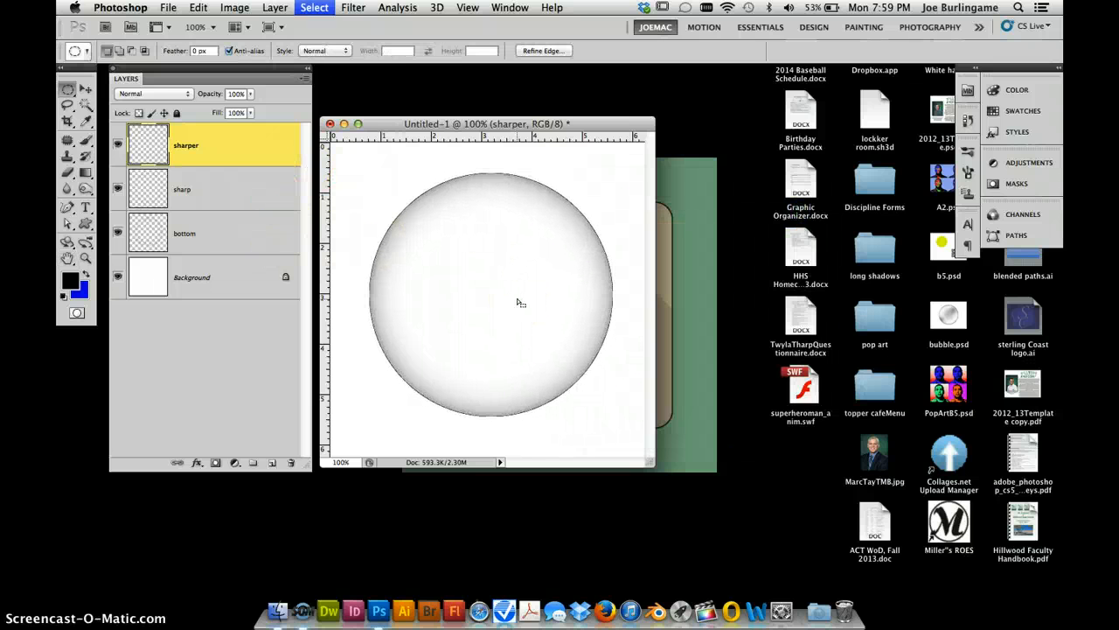
pyautogui.press('super+equal')
pyautogui.press('super+equal')
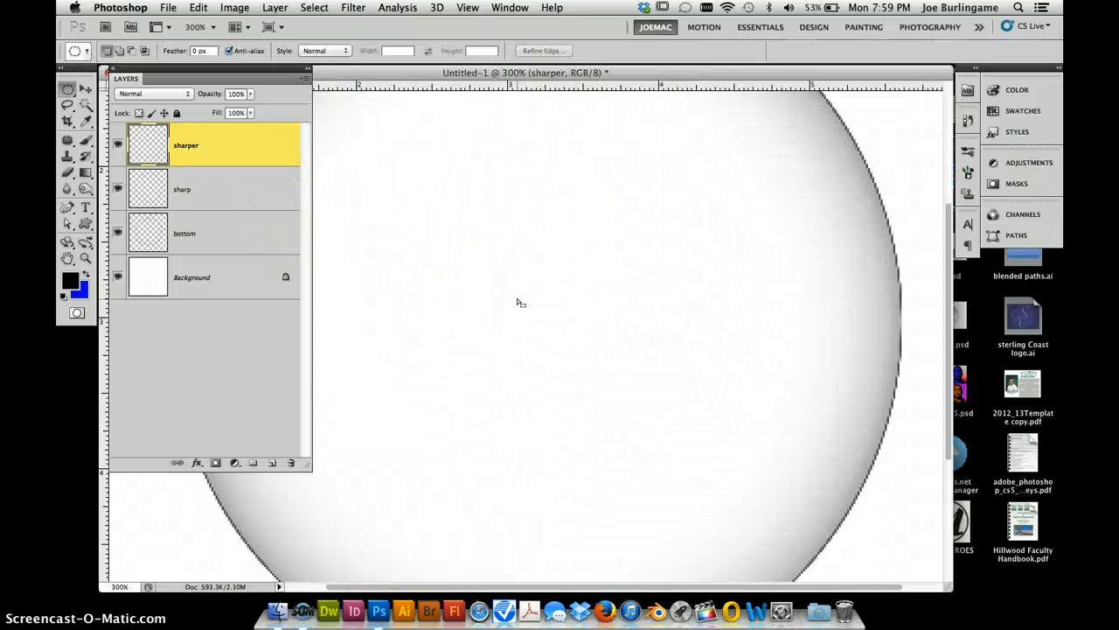
pyautogui.press('super+minus')
pyautogui.press('super+minus')
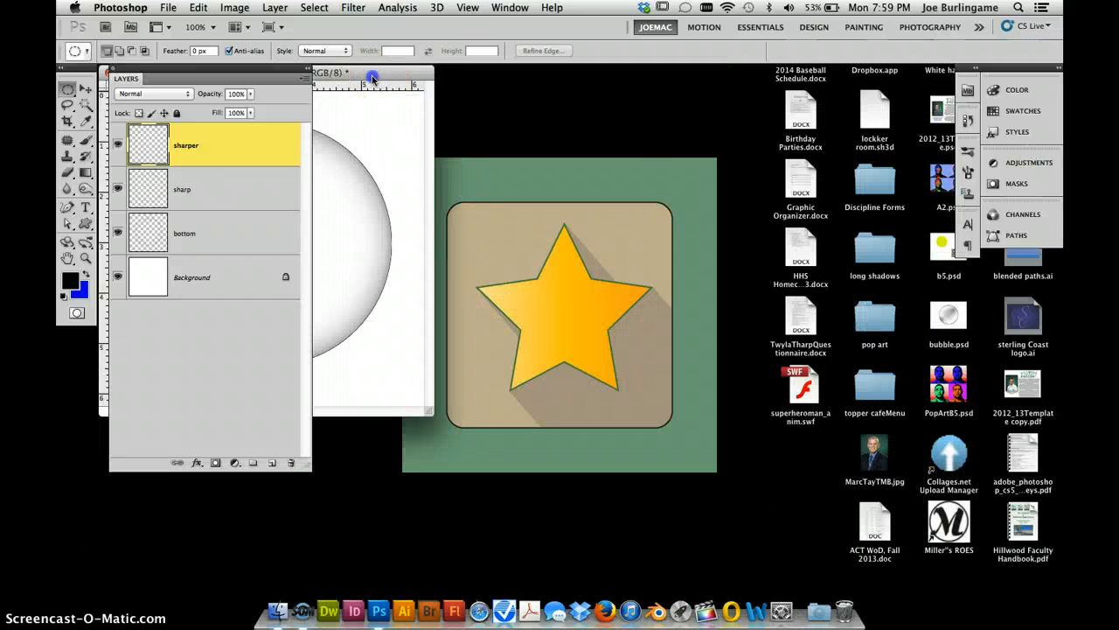
pyautogui.moveTo(414, 79); pyautogui.dragTo(679, 139)
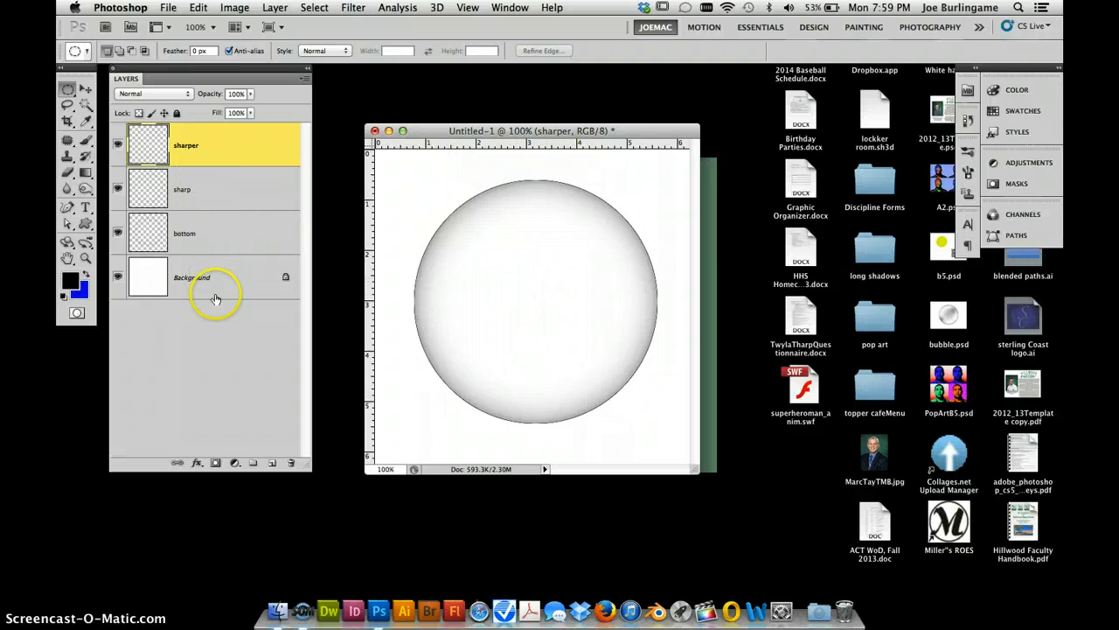
# - On a new layer above sharper, paint two overlapping black dots in the sphere's upper-right area with a hard round 78 px Brush at 100% hardness
pyautogui.click(271, 463)
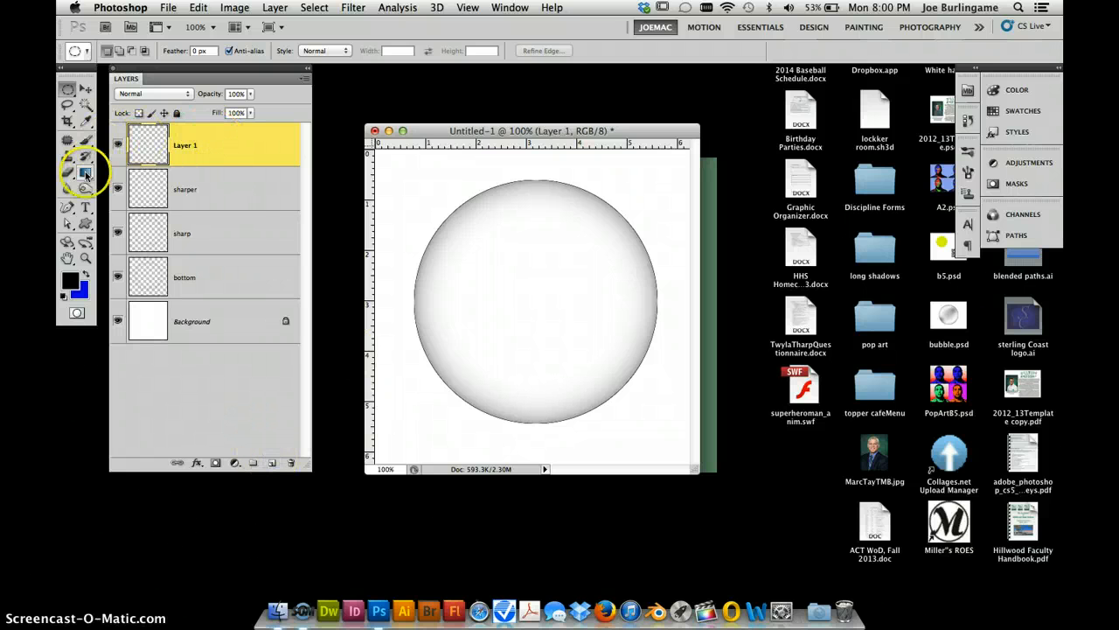
pyautogui.press('b')
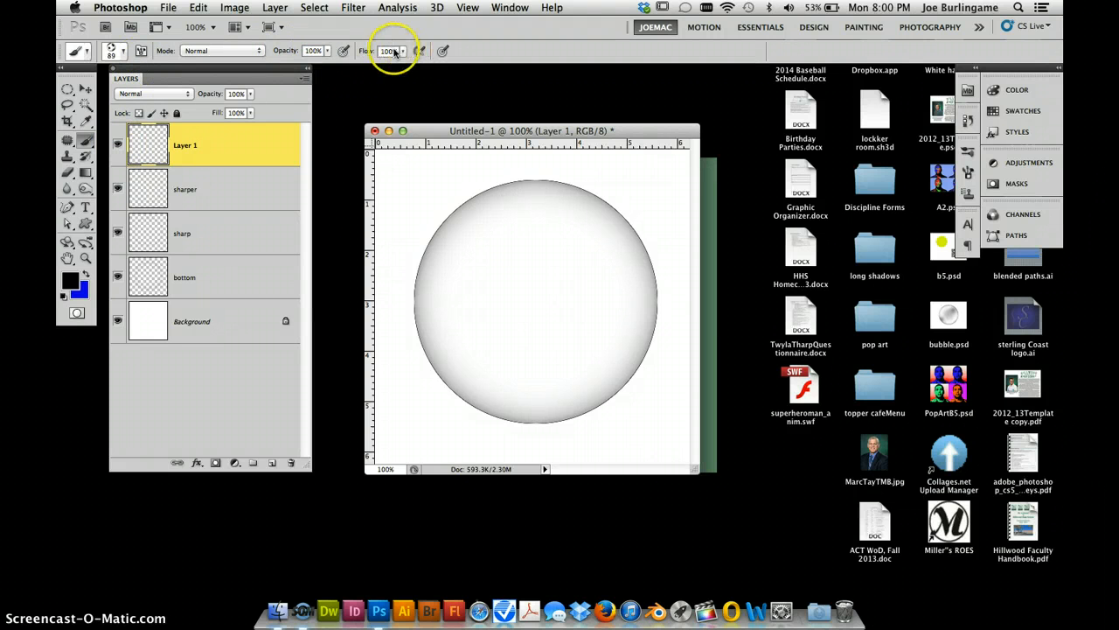
pyautogui.click(117, 50)
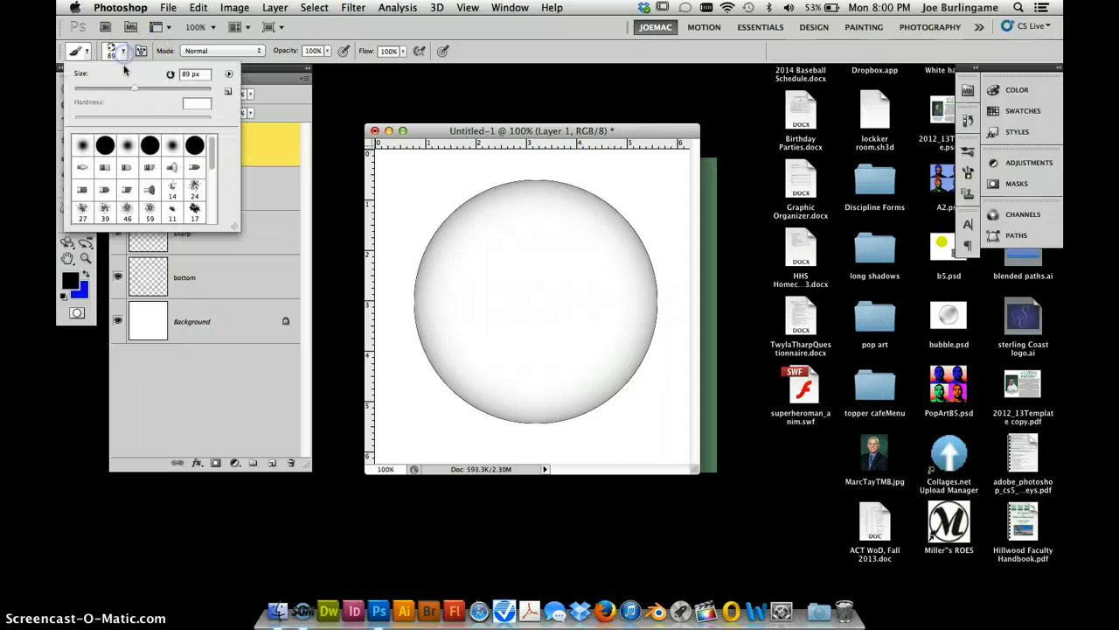
pyautogui.click(104, 149)
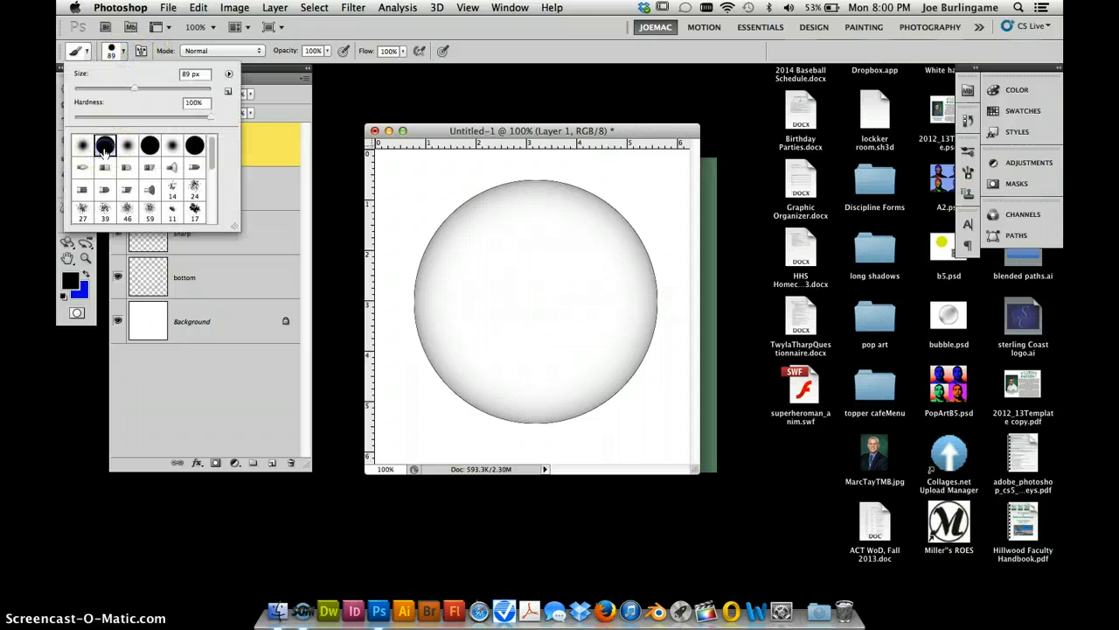
pyautogui.click(121, 51)
pyautogui.click(120, 51)
pyautogui.click(105, 147)
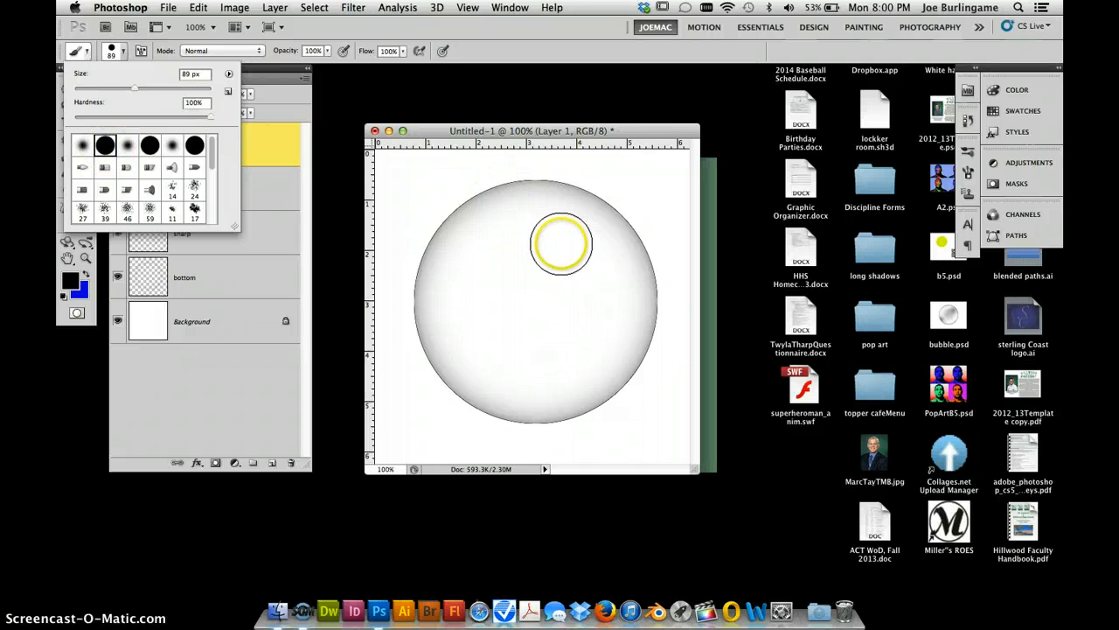
pyautogui.moveTo(134, 88); pyautogui.dragTo(127, 88)
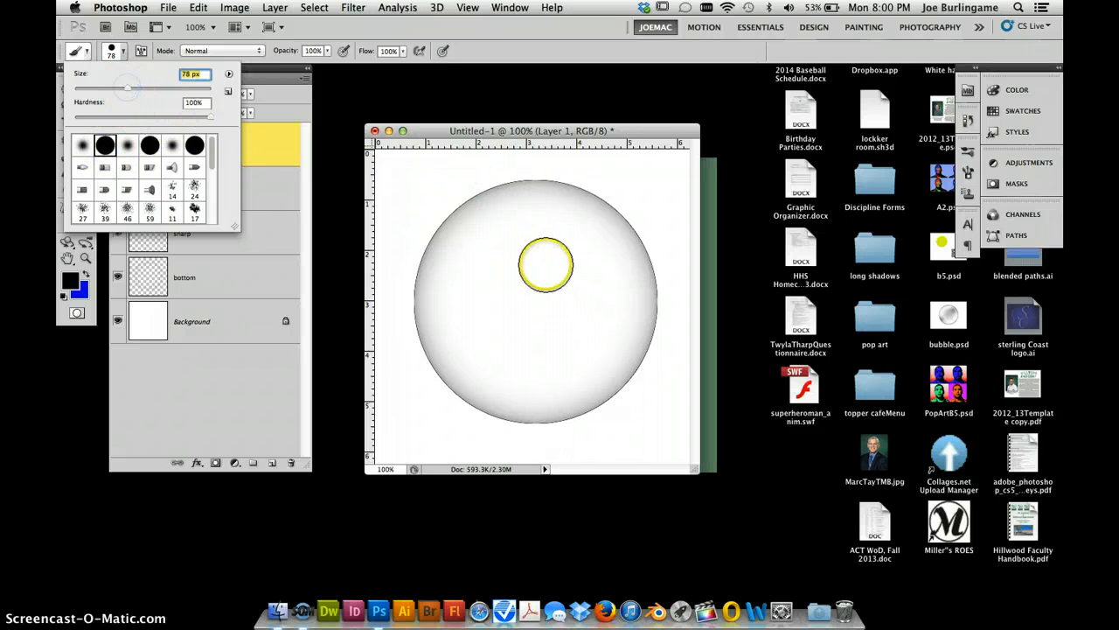
pyautogui.click(568, 246)
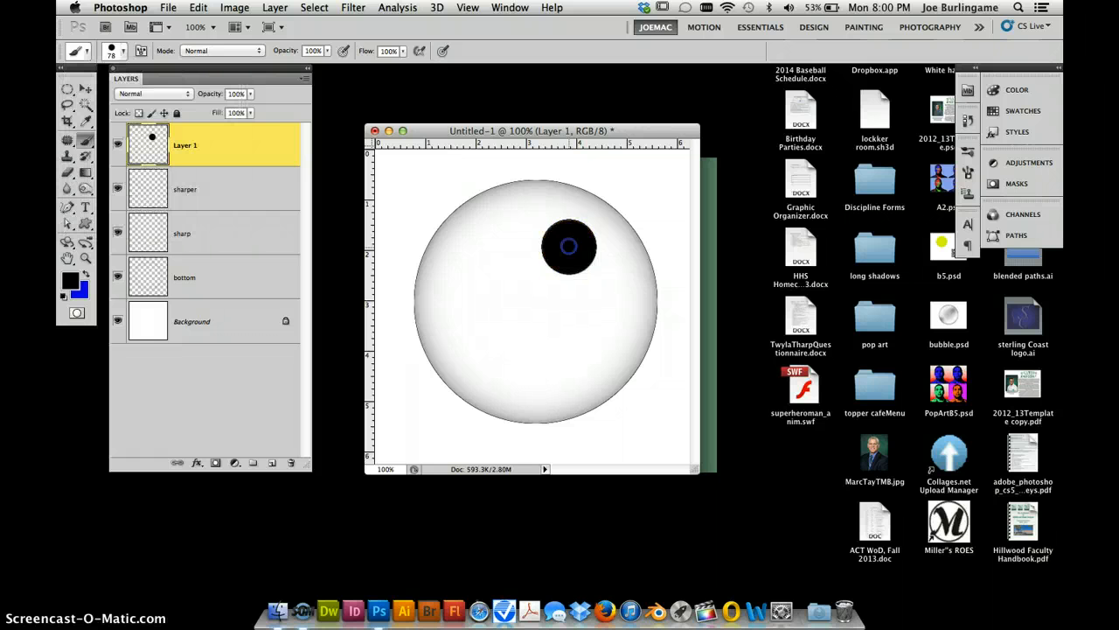
pyautogui.click(591, 274)
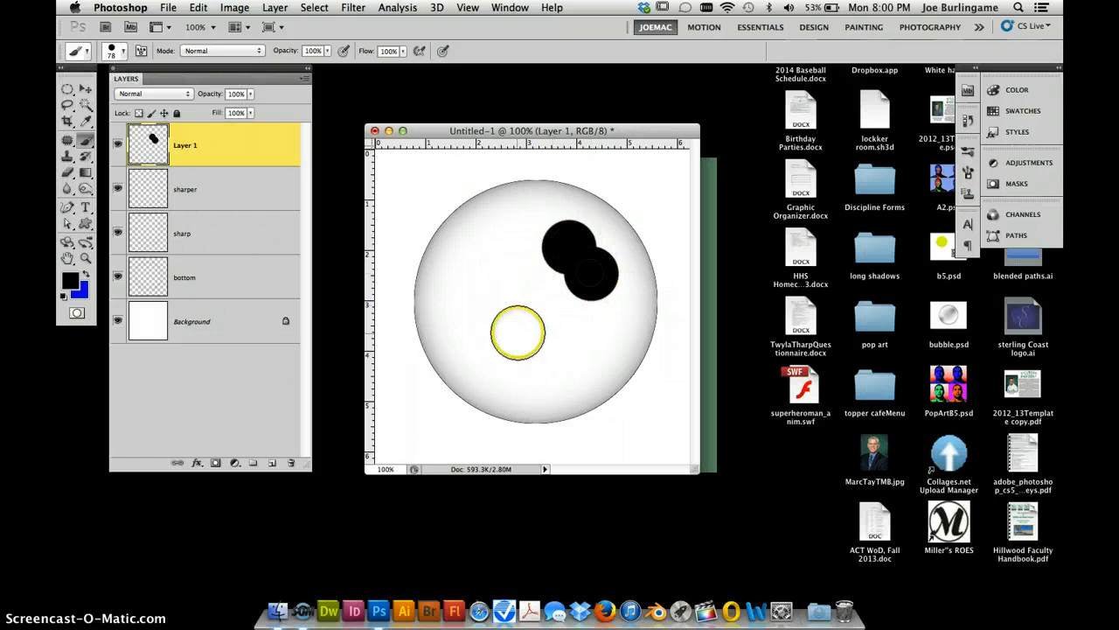
# - Paint a third black dot in the sphere's lower-left area on Layer 1 and restore the circular selection with Reselect
pyautogui.click(481, 352)
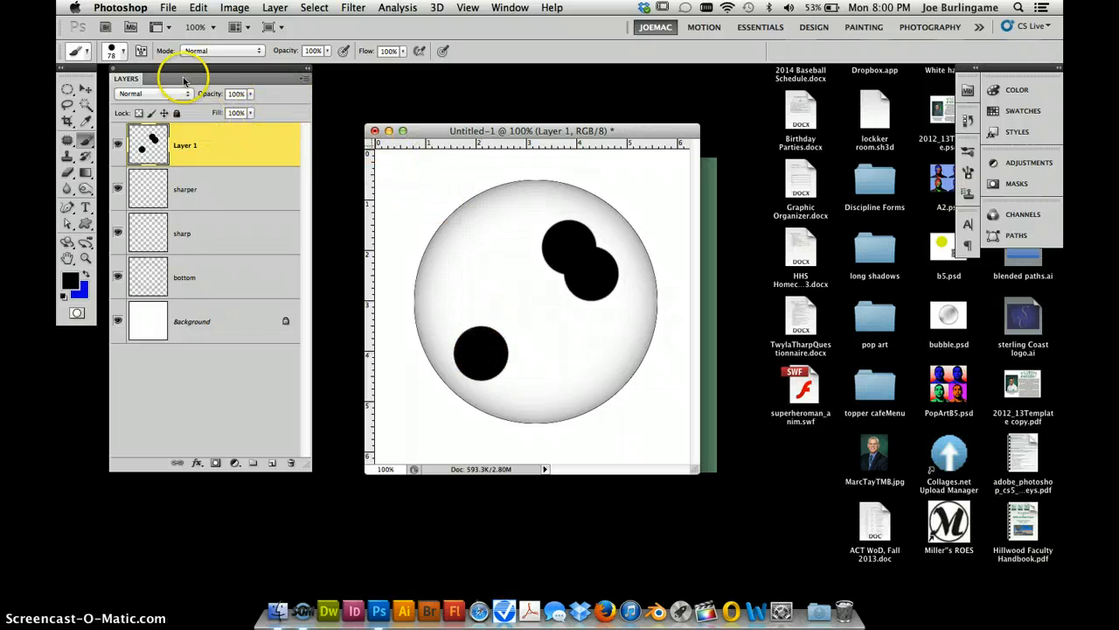
pyautogui.click(275, 8)
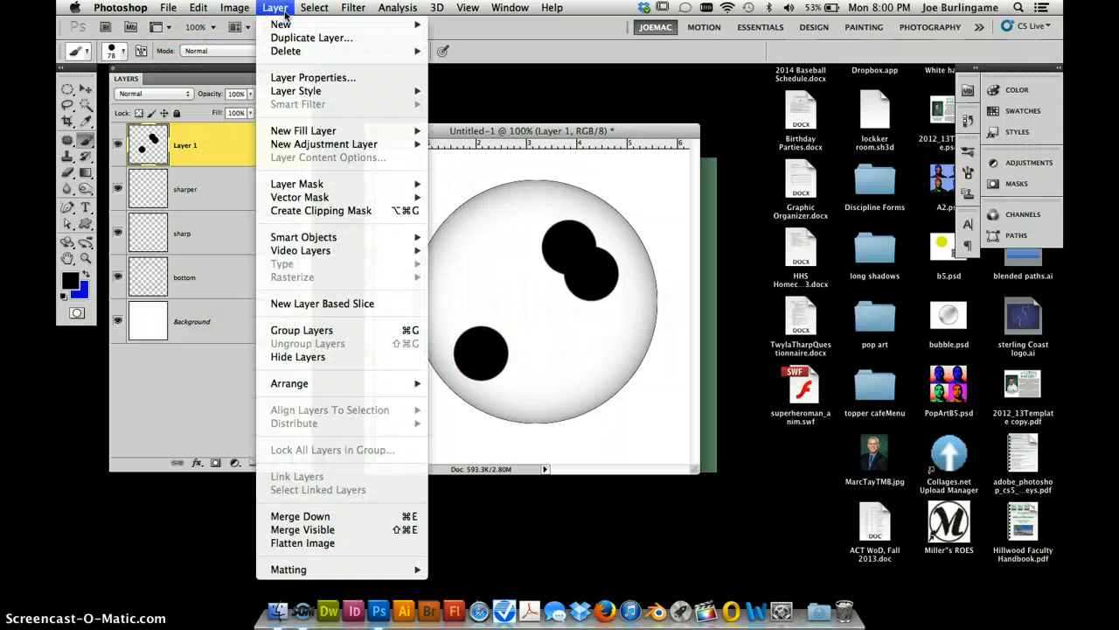
pyautogui.moveTo(314, 8)
pyautogui.click(315, 44)
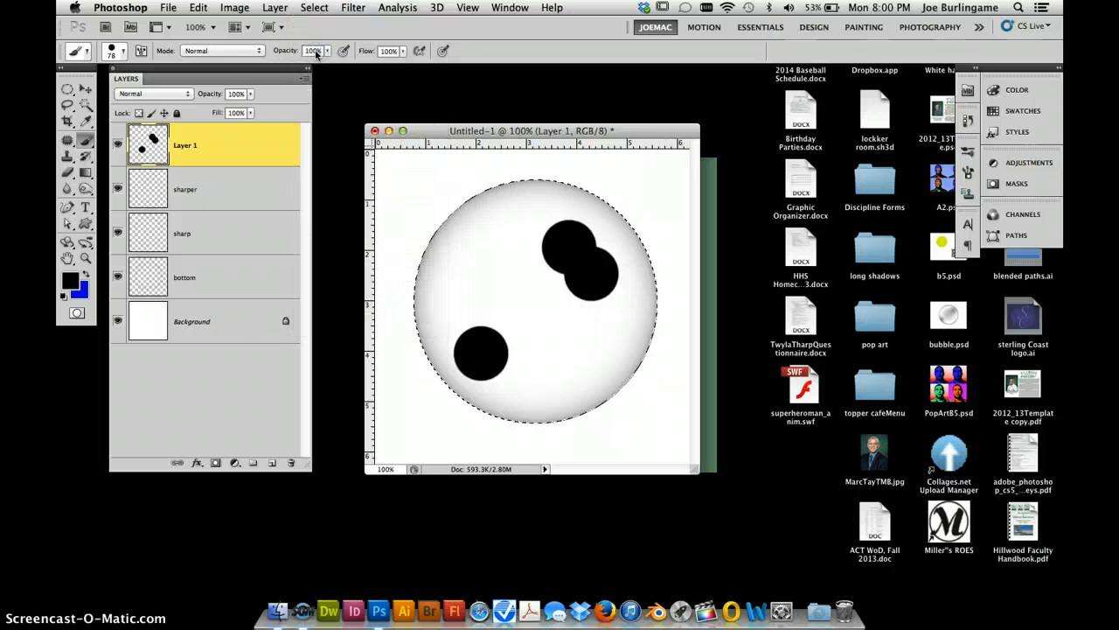
# - Distort the dots on Layer 1 within the circle with a Pinch filter at an amount of -42%
pyautogui.click(230, 145)
pyautogui.click(199, 8)
pyautogui.click(275, 8)
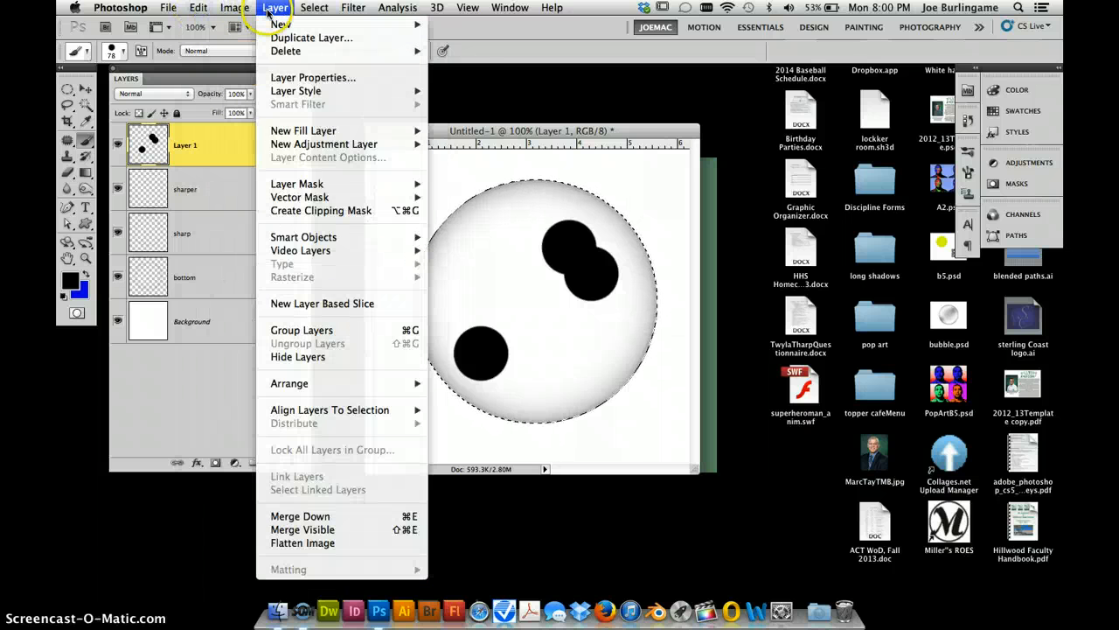
pyautogui.moveTo(353, 8)
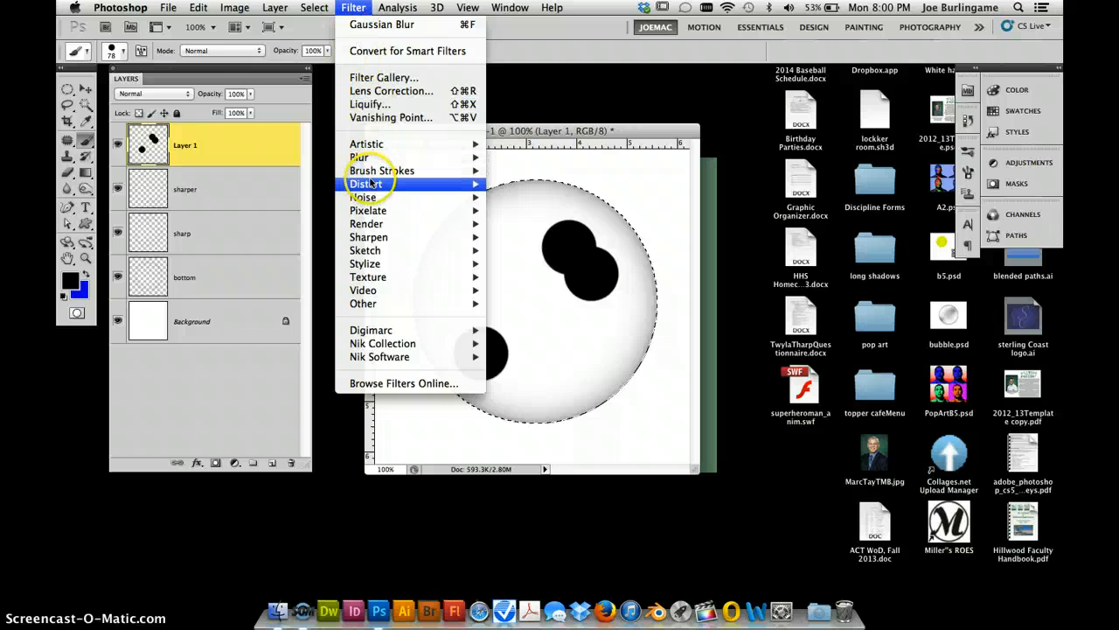
pyautogui.moveTo(367, 184)
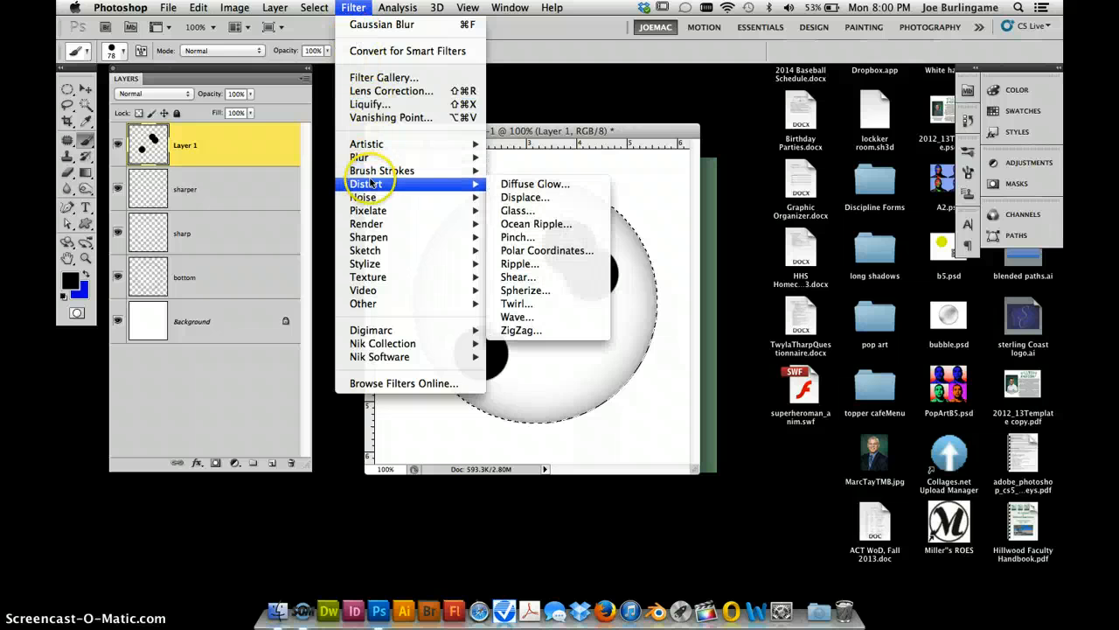
pyautogui.click(556, 239)
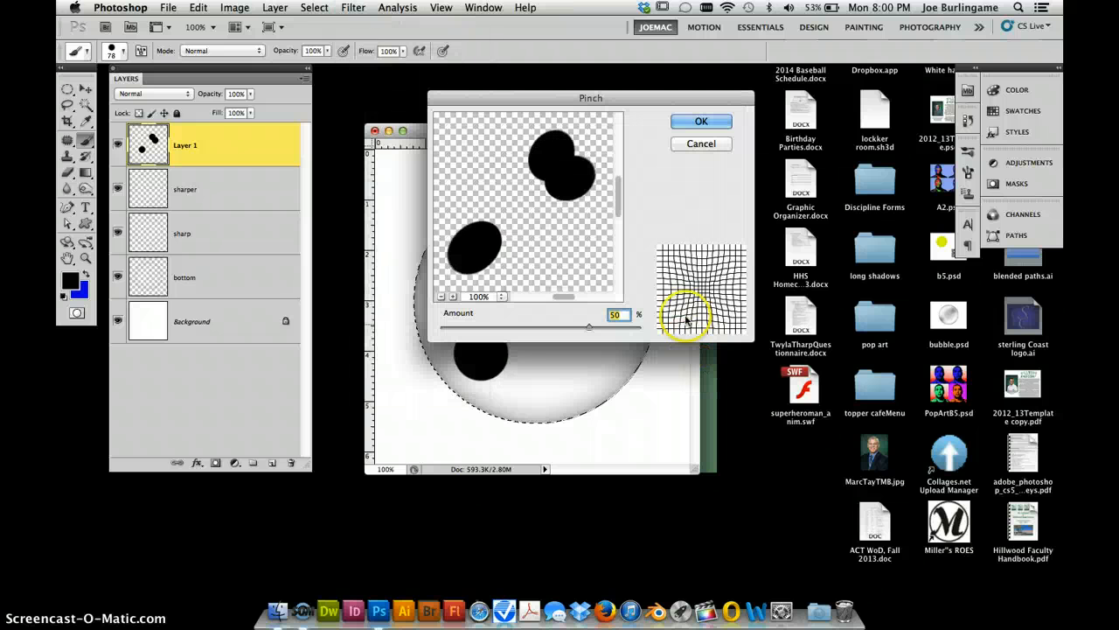
pyautogui.moveTo(593, 317); pyautogui.dragTo(500, 326)
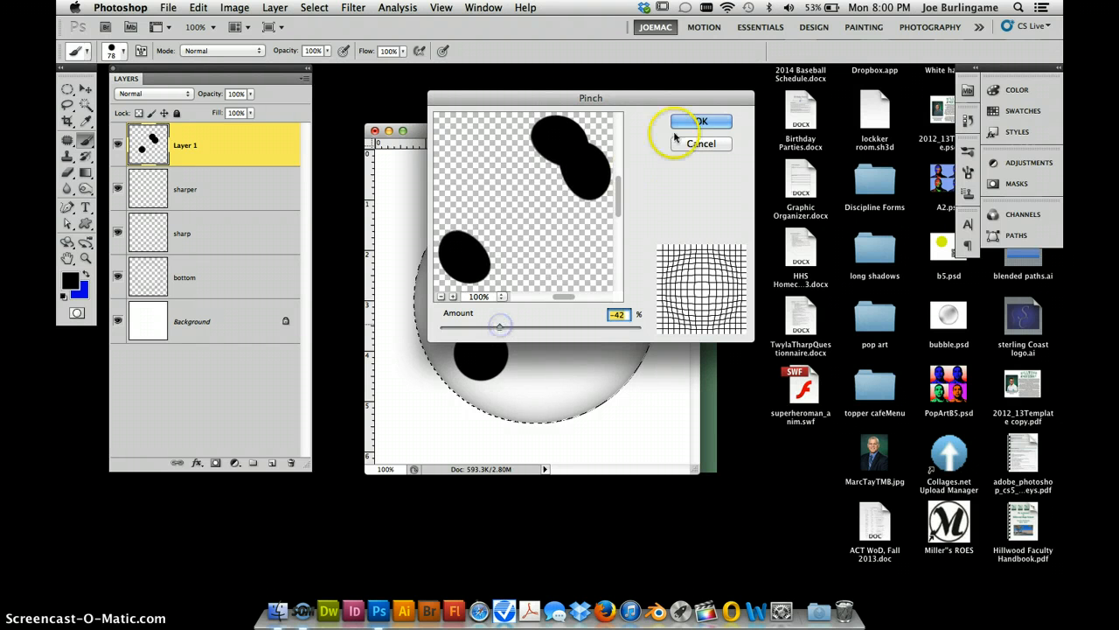
pyautogui.click(700, 121)
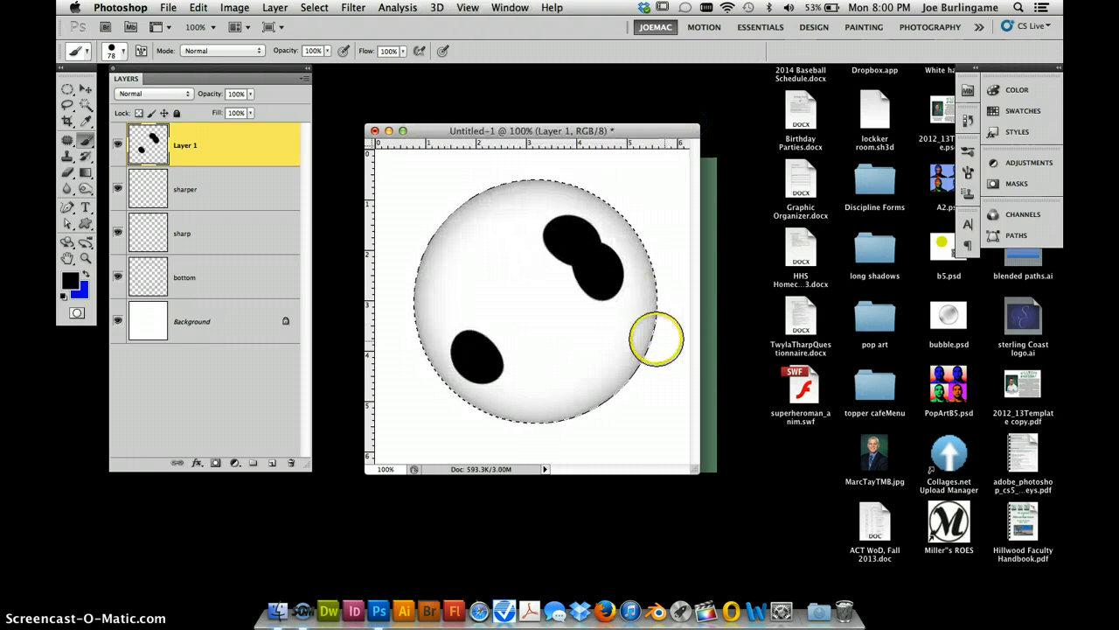
# - Apply a Gaussian Blur with a radius of 41.5 pixels to the dots on Layer 1 and lower the layer's opacity to 71%
pyautogui.click(235, 8)
pyautogui.moveTo(297, 9)
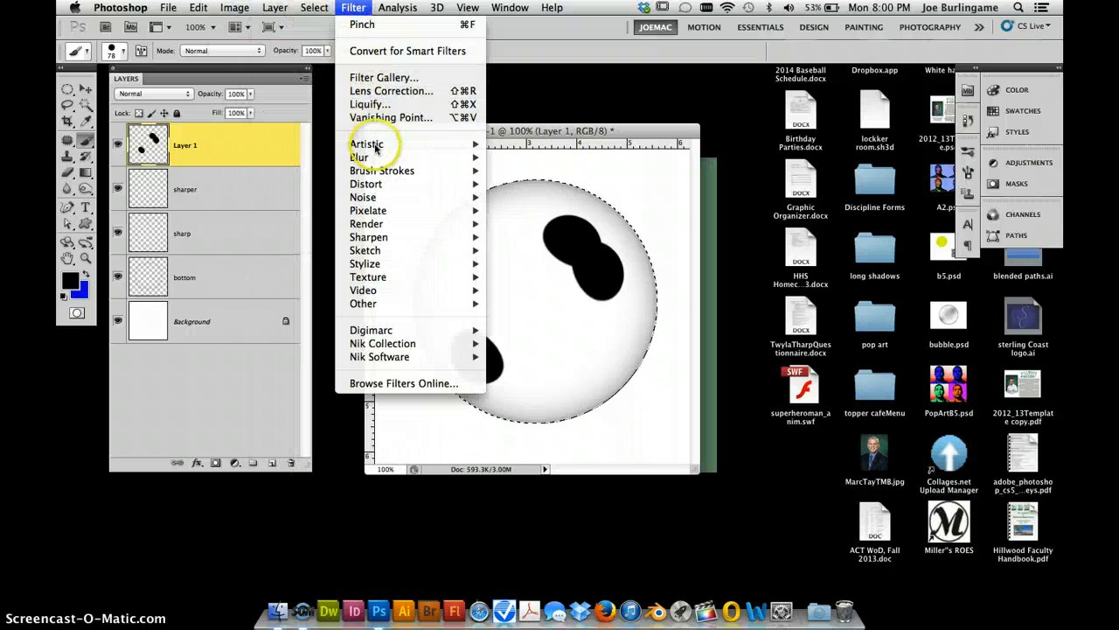
pyautogui.moveTo(374, 155)
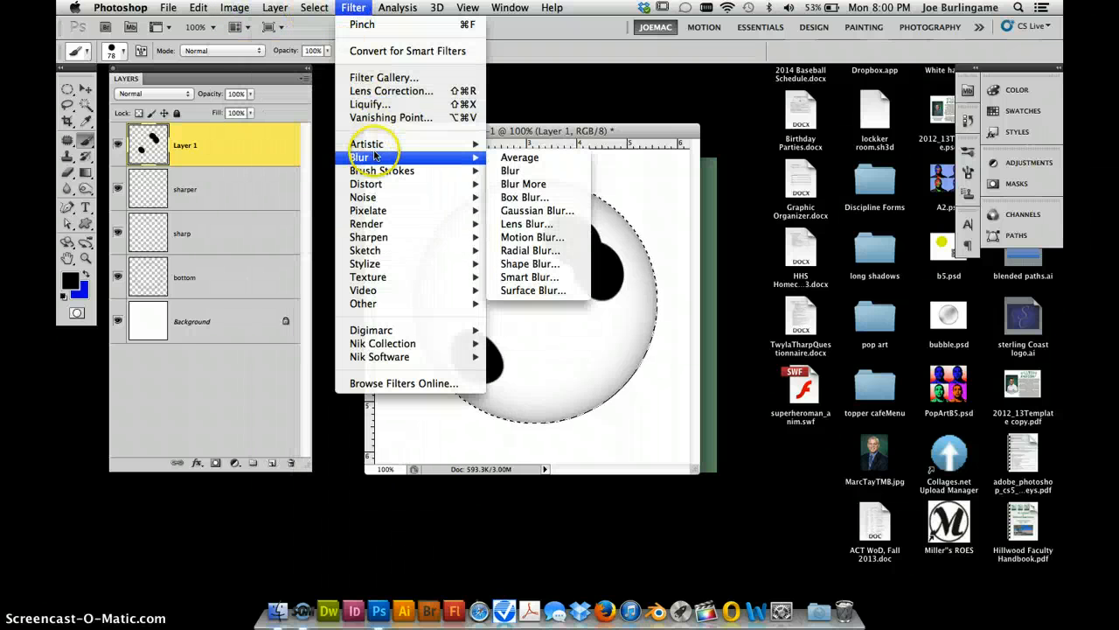
pyautogui.click(529, 214)
pyautogui.moveTo(623, 403); pyautogui.dragTo(694, 405)
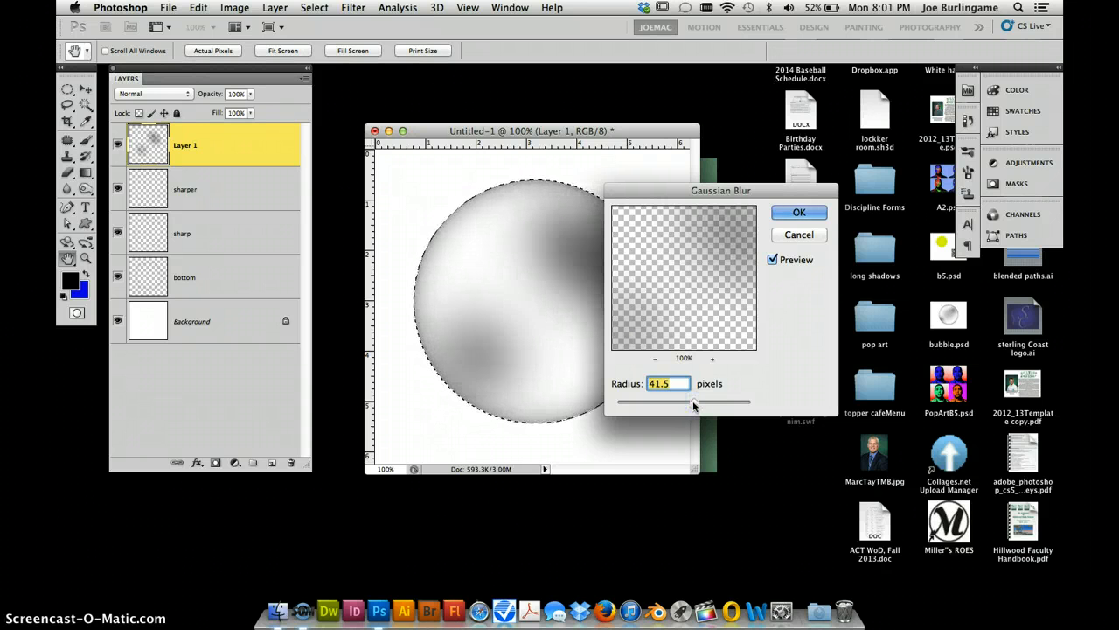
pyautogui.click(465, 386)
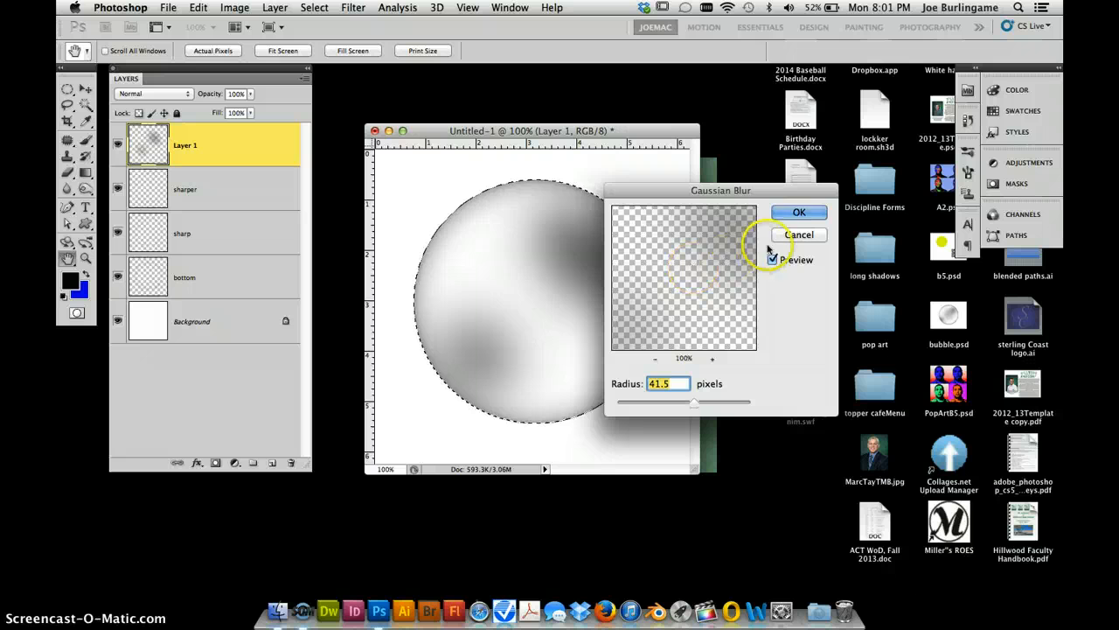
pyautogui.click(792, 212)
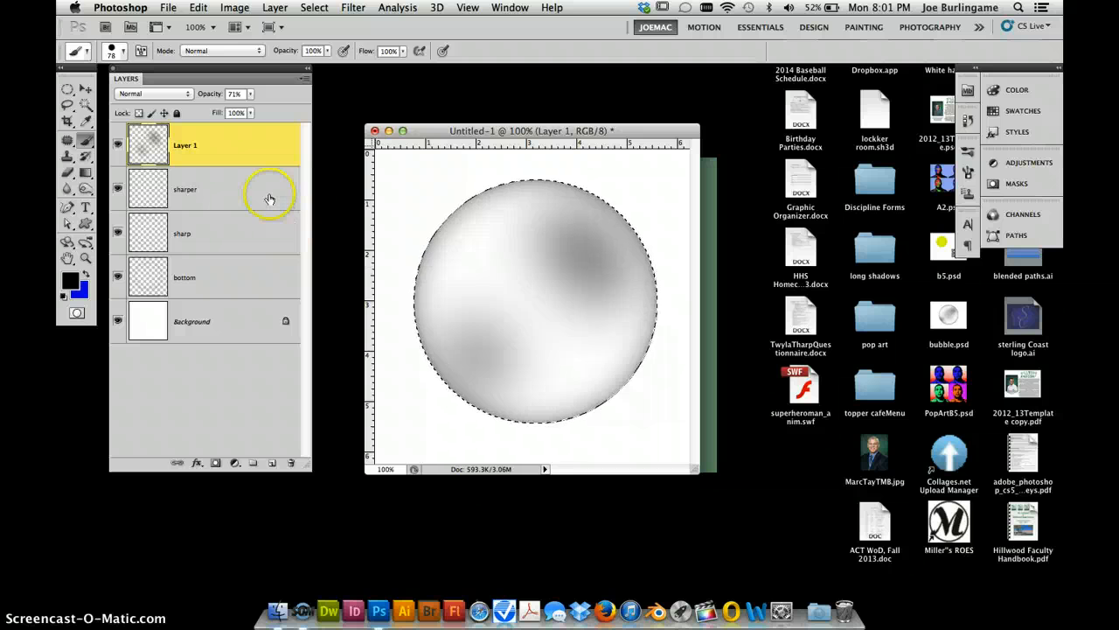
# - Lightly erase Layer 1's shading near the sphere's upper edge with a soft round 44 px Eraser at 14% opacity
pyautogui.press('e')
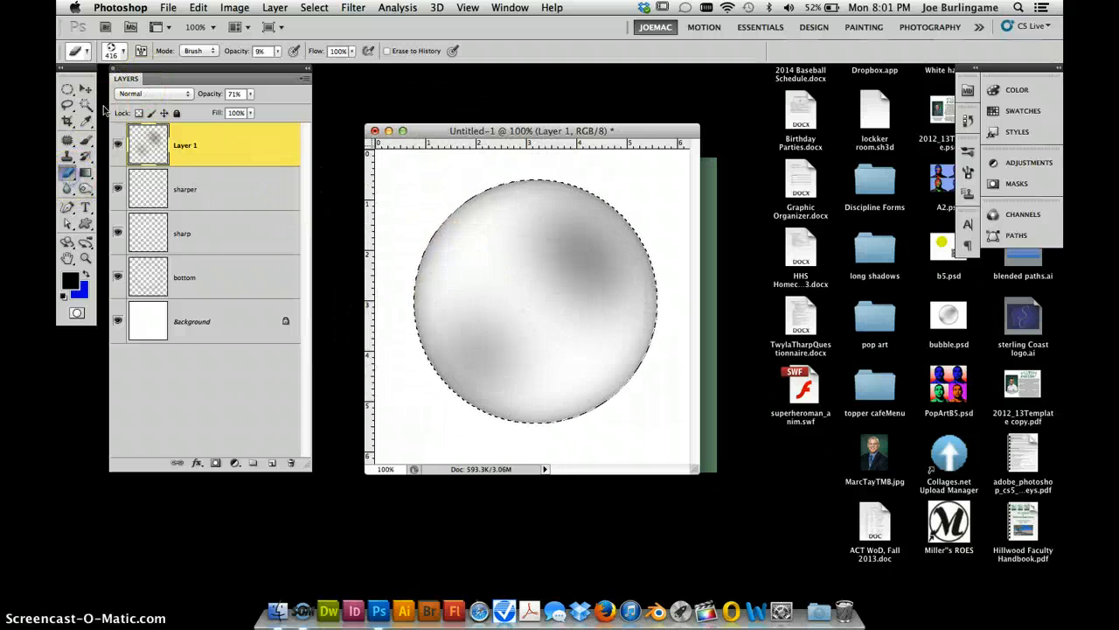
pyautogui.click(113, 50)
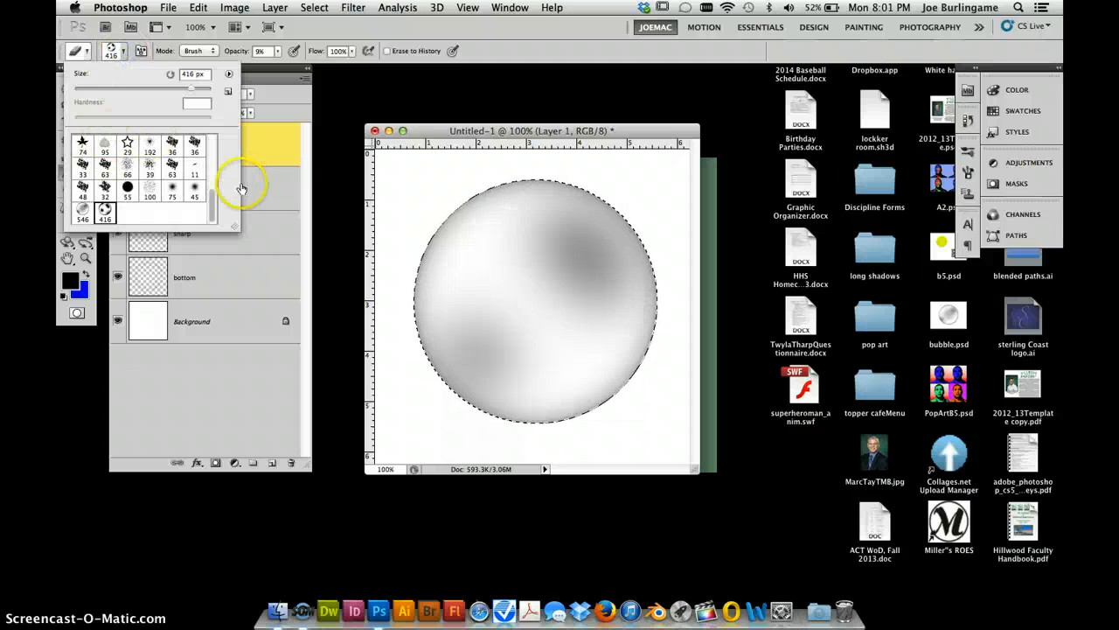
pyautogui.moveTo(212, 187); pyautogui.dragTo(216, 138)
pyautogui.click(82, 146)
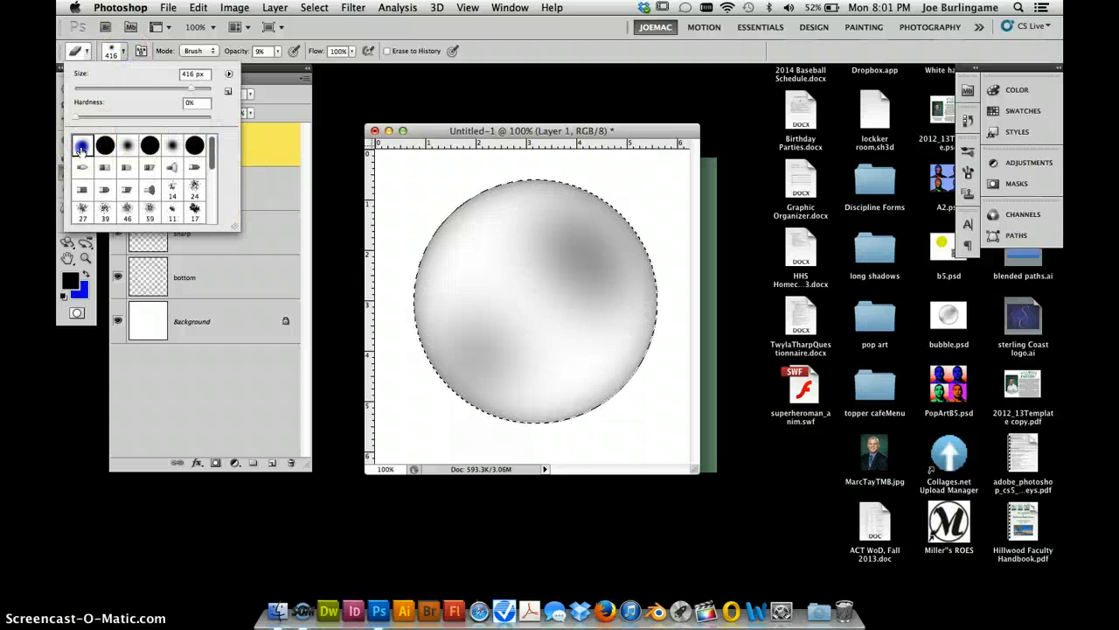
pyautogui.click(241, 51)
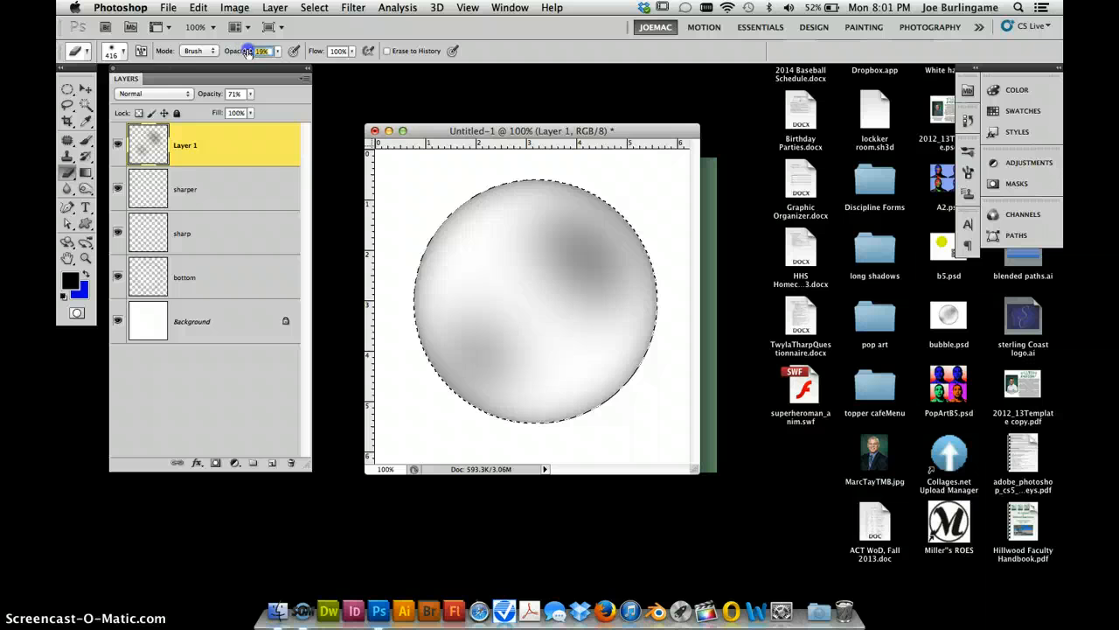
pyautogui.rightClick(537, 297)
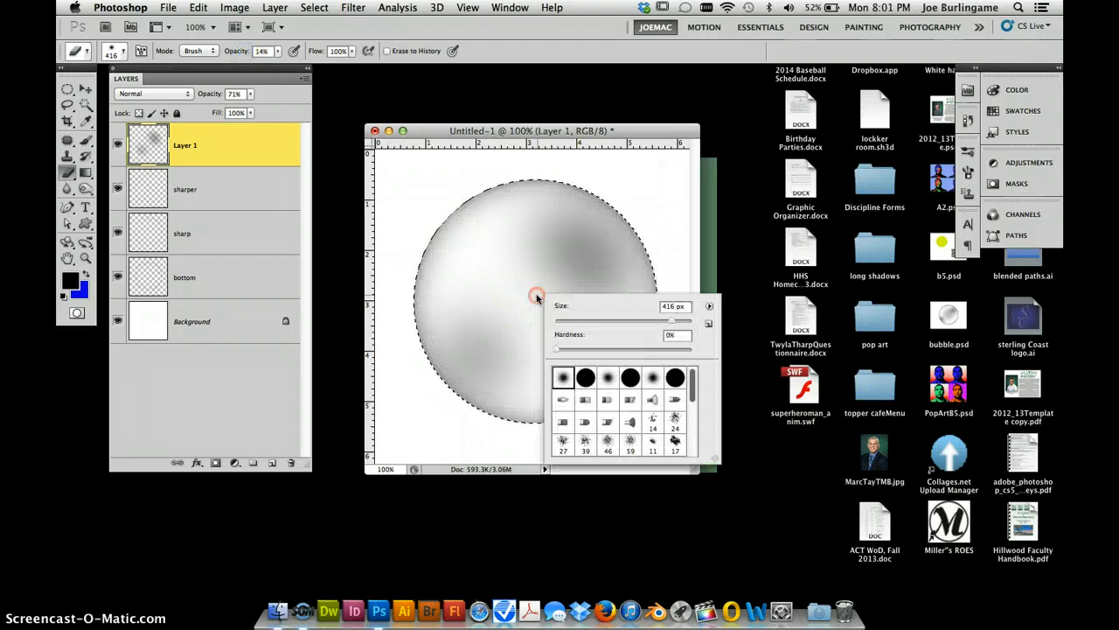
pyautogui.click(516, 234)
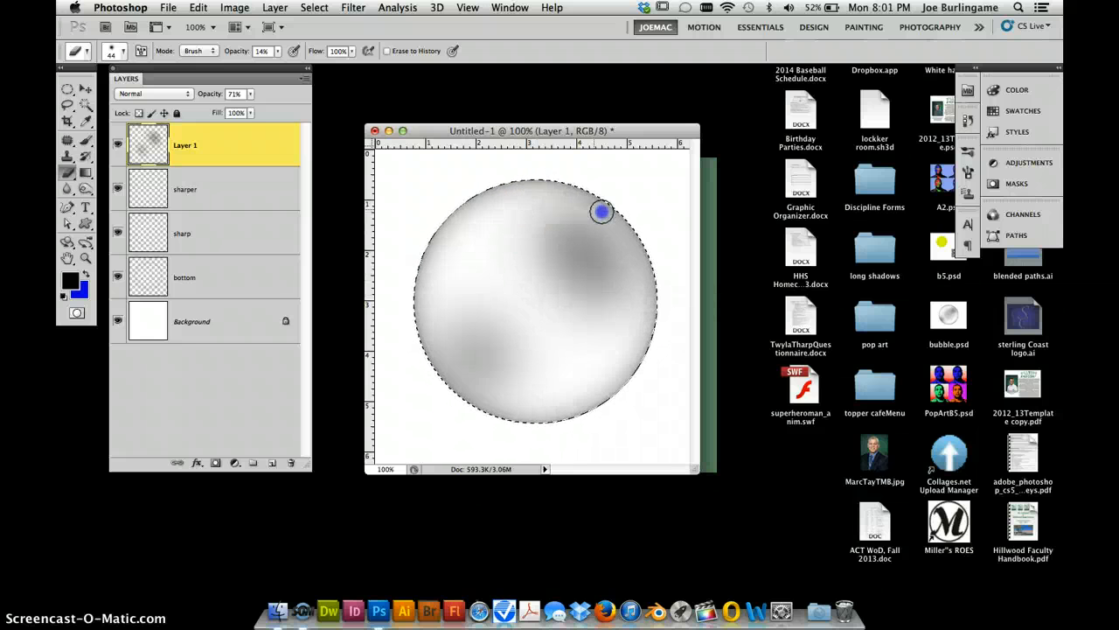
# - On a new layer above Layer 1, paint one dot at the sphere's centre with a hard round 141 px Brush at 52% opacity
pyautogui.click(270, 464)
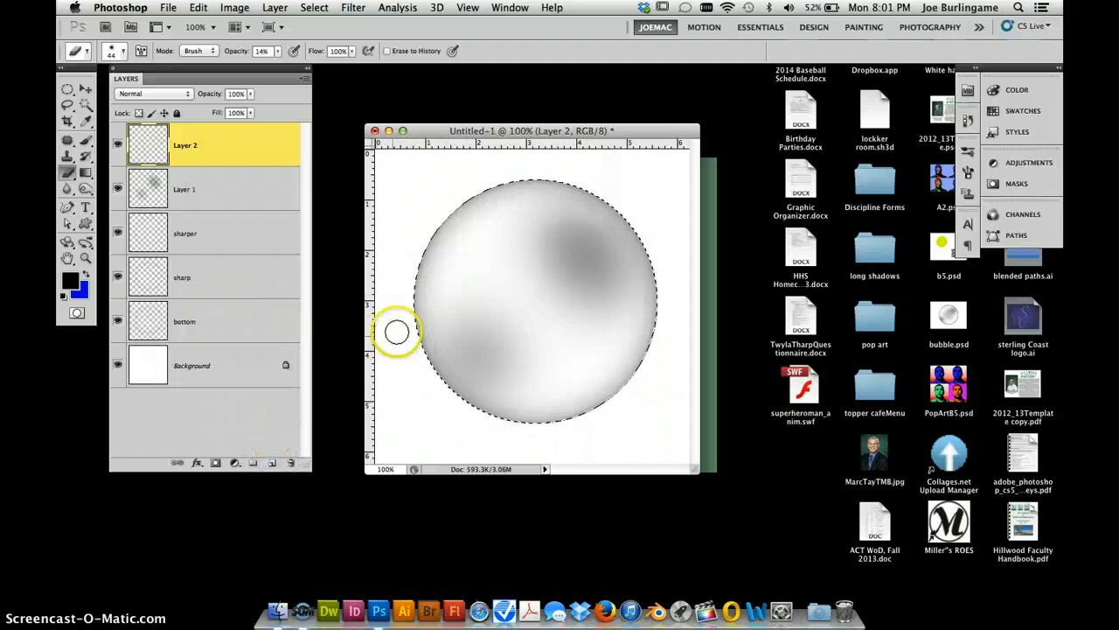
pyautogui.press('b')
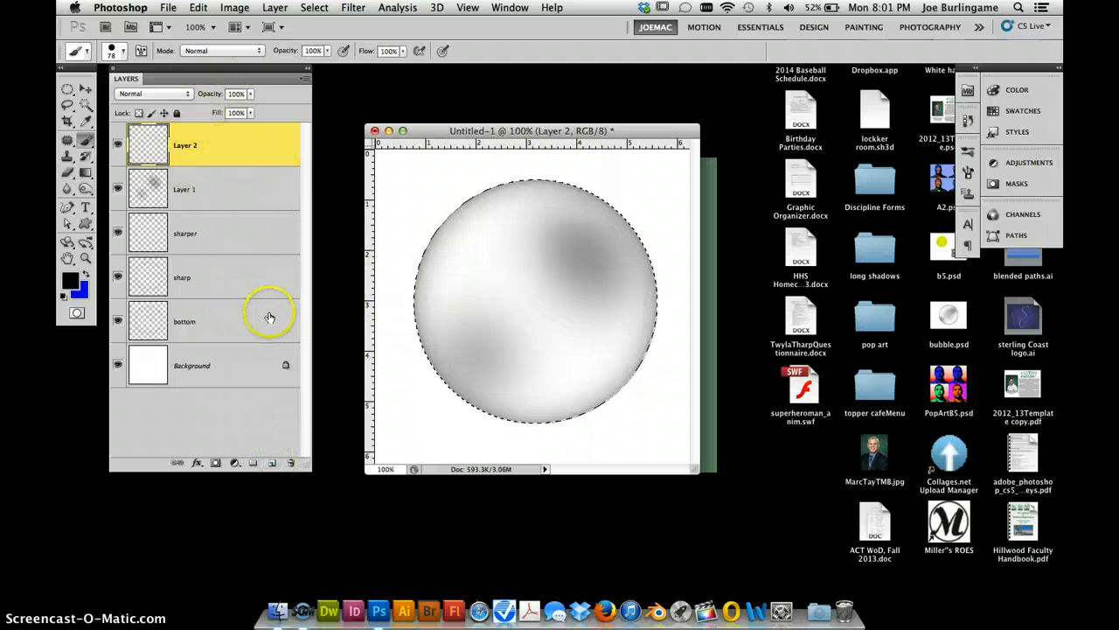
pyautogui.rightClick(524, 272)
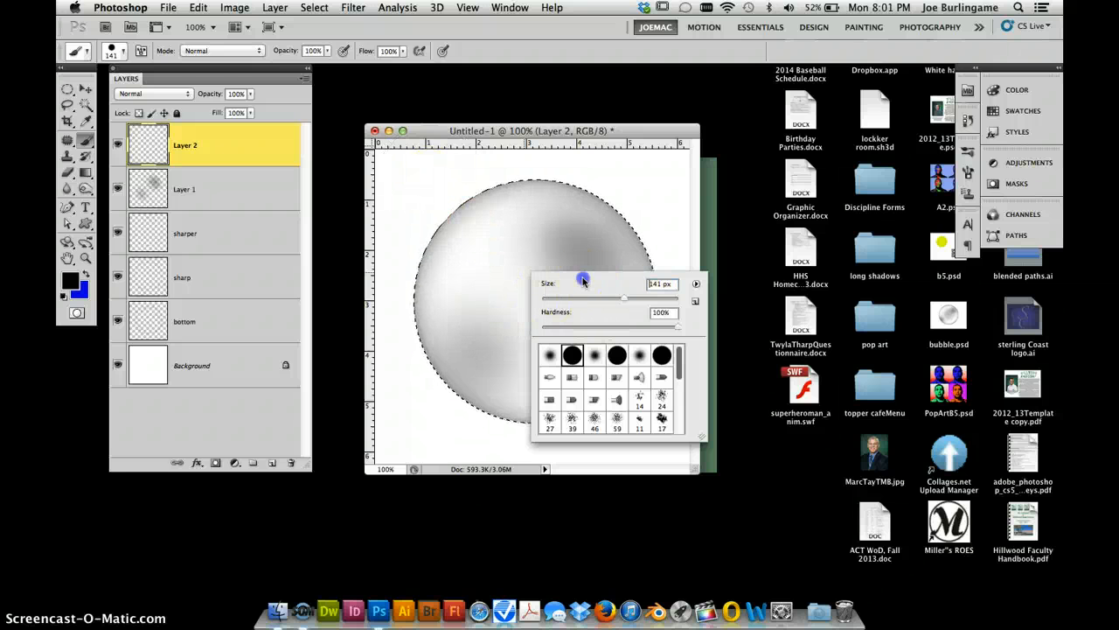
pyautogui.click(393, 180)
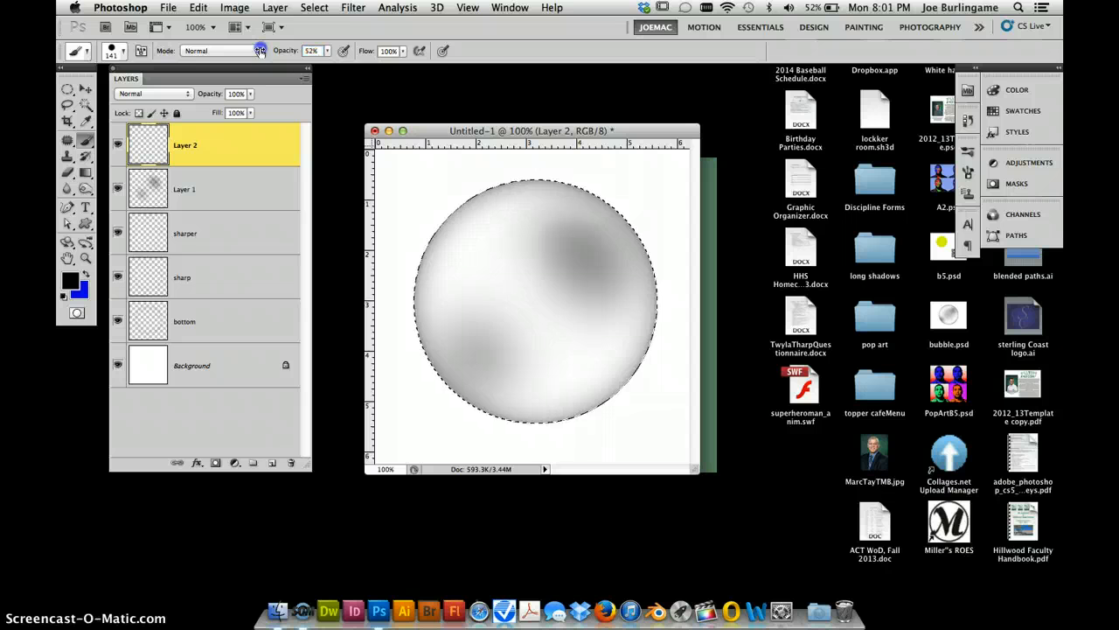
pyautogui.click(535, 300)
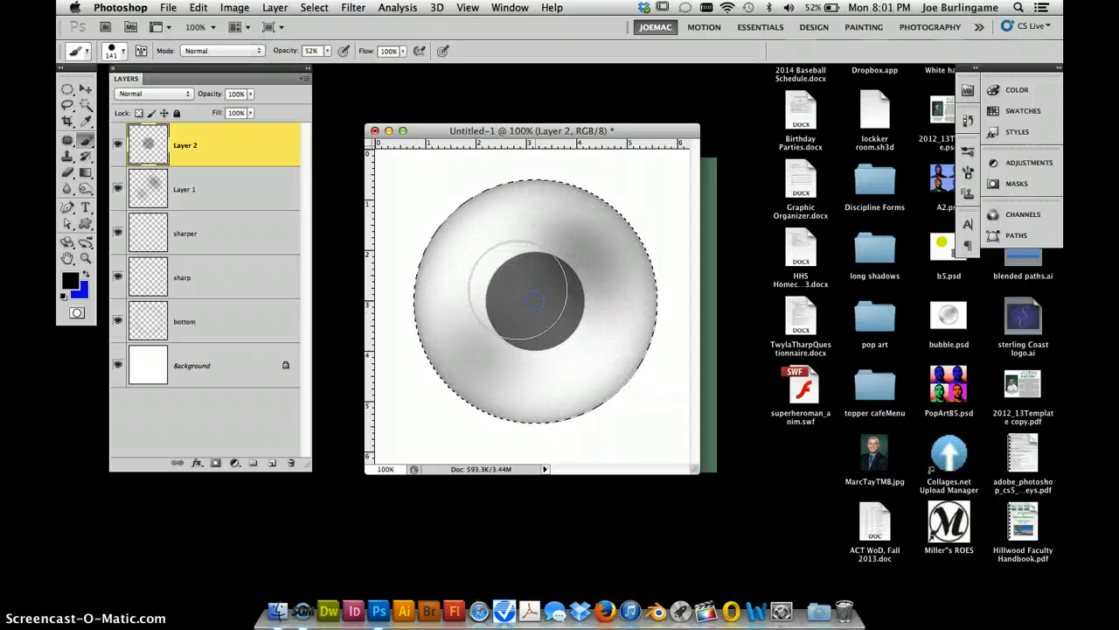
# - Apply a Gaussian Blur of about 33.8 pixels to the centre dot on Layer 2 and lower the layer's opacity to 76%
pyautogui.click(322, 8)
pyautogui.moveTo(354, 8)
pyautogui.moveTo(394, 157)
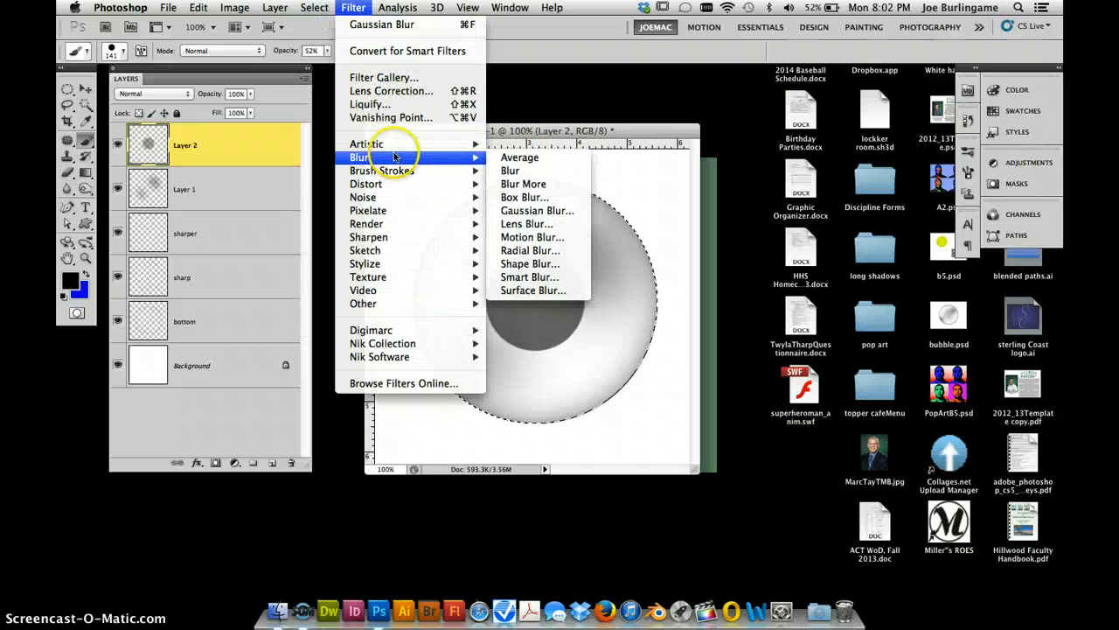
pyautogui.click(517, 211)
pyautogui.moveTo(711, 408); pyautogui.dragTo(681, 409)
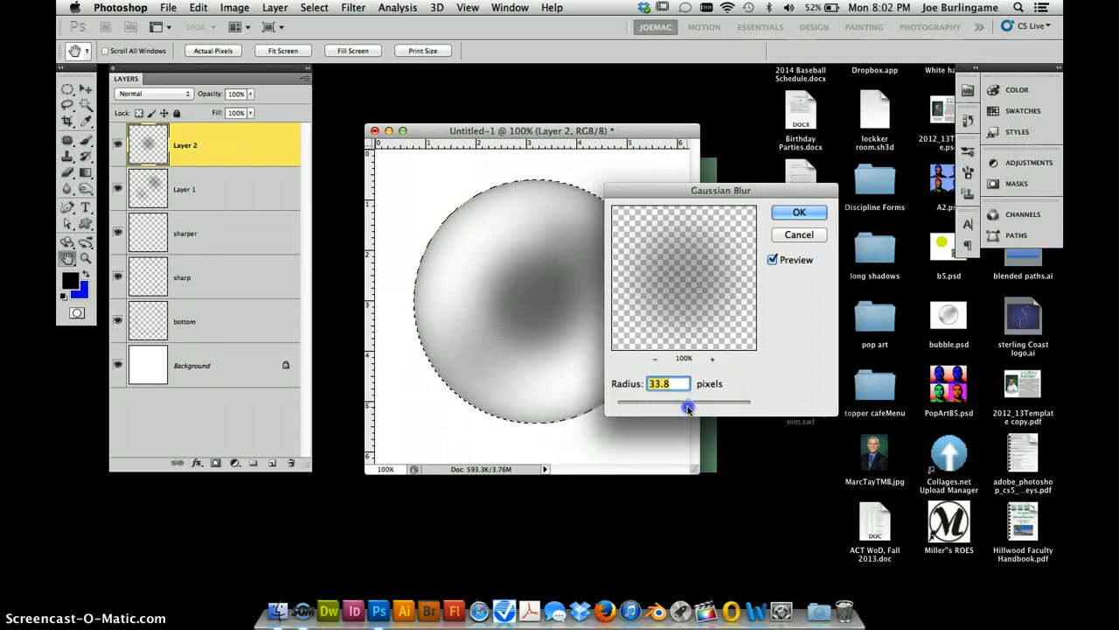
pyautogui.click(797, 214)
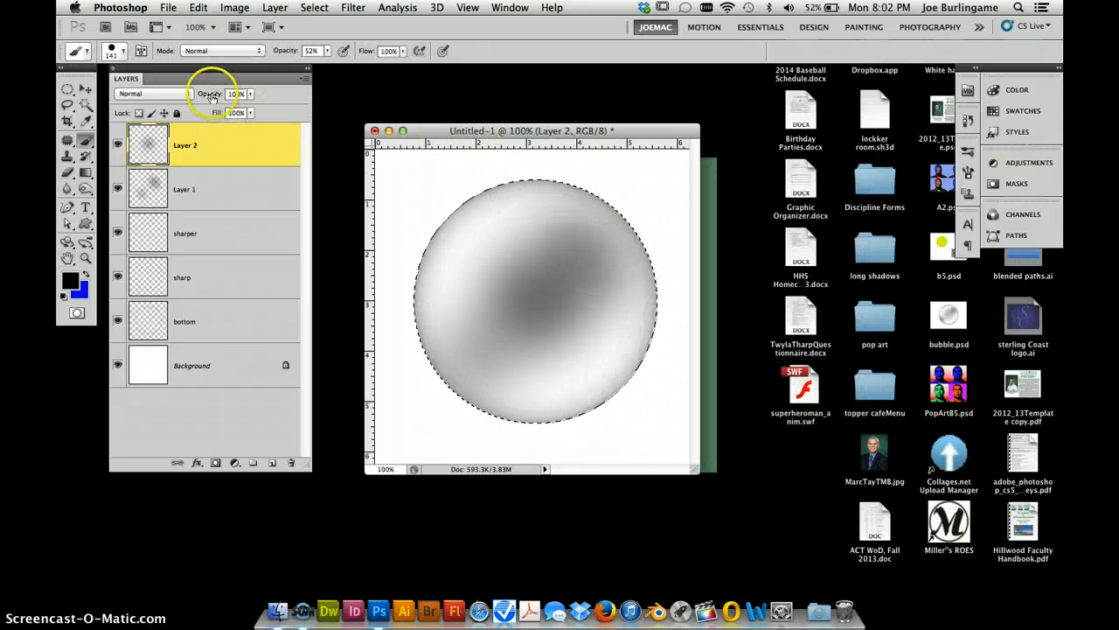
pyautogui.click(403, 146)
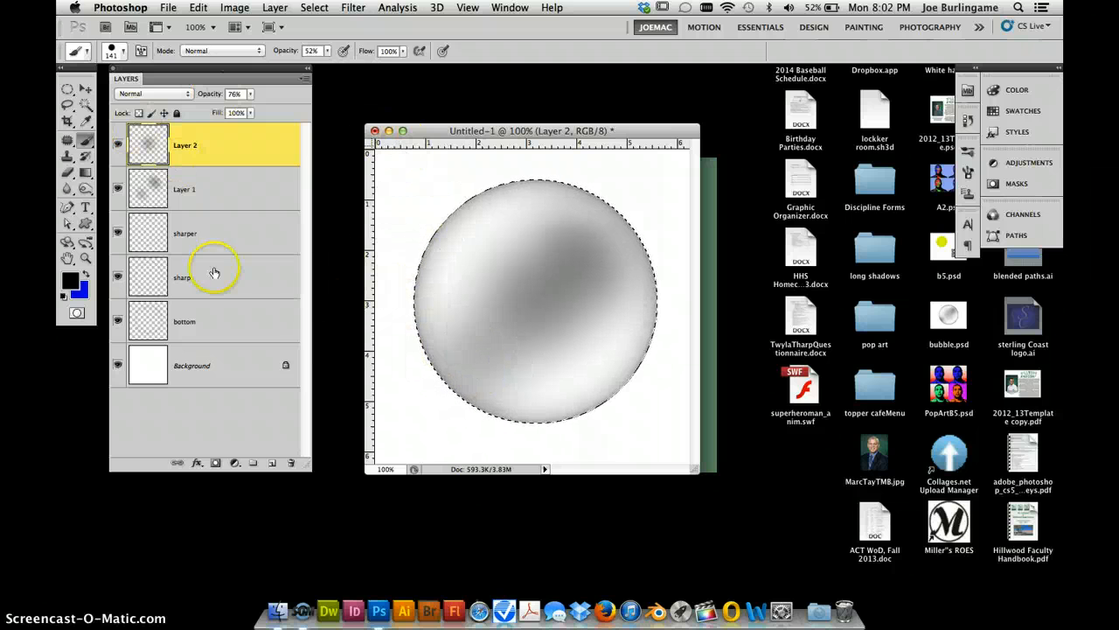
# - Review the layer stack by selecting each layer in turn from bottom up to Layer 2, finishing on sharp
pyautogui.click(229, 317)
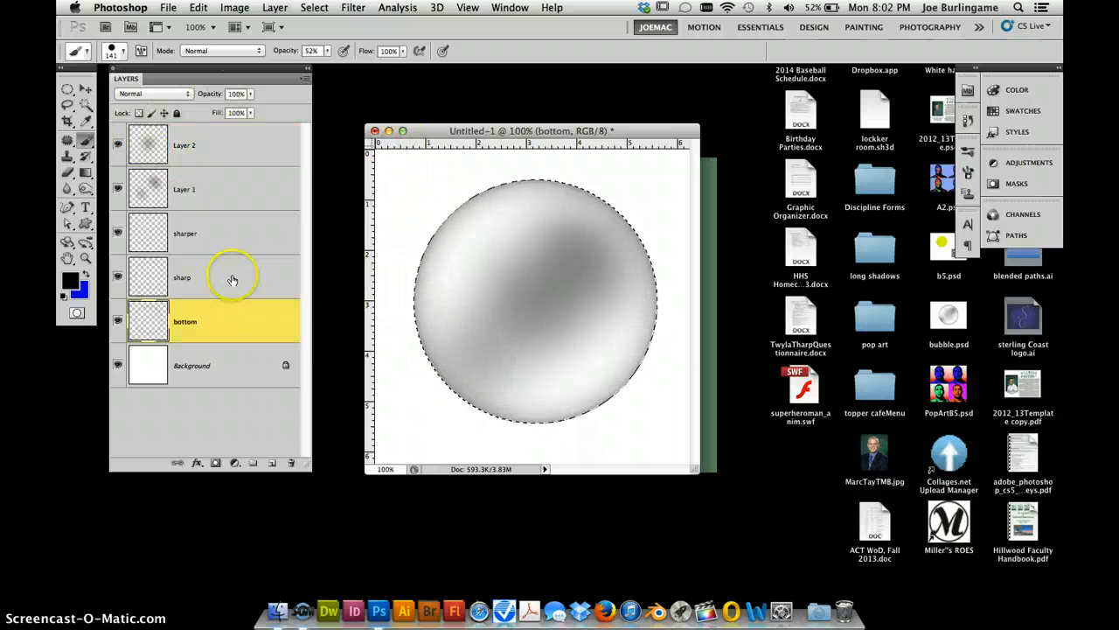
pyautogui.click(232, 276)
pyautogui.click(230, 229)
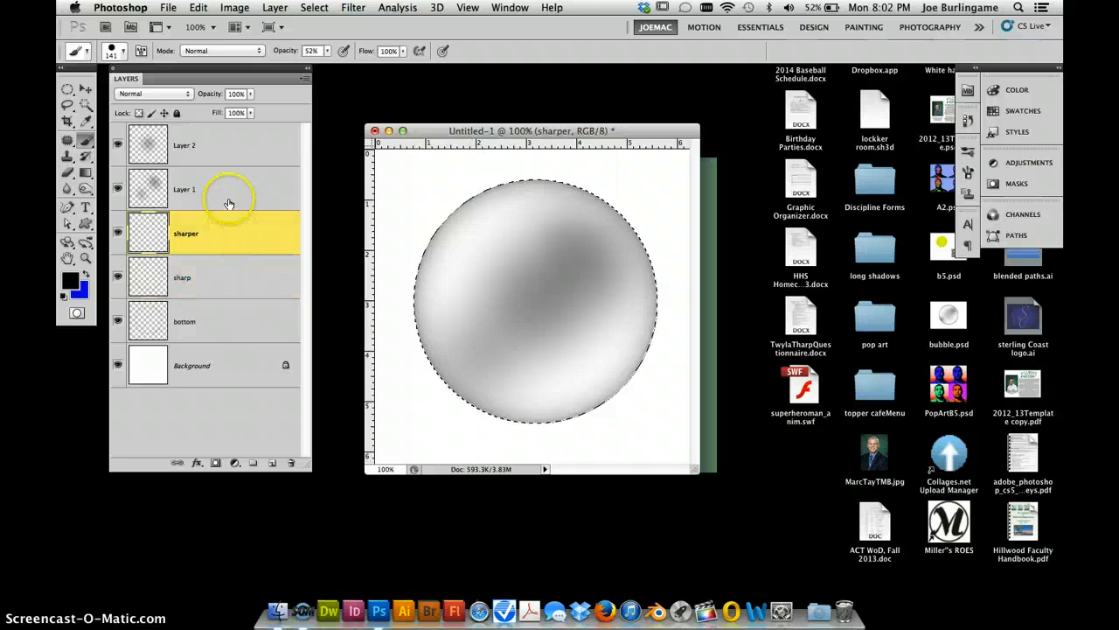
pyautogui.click(228, 204)
pyautogui.click(230, 156)
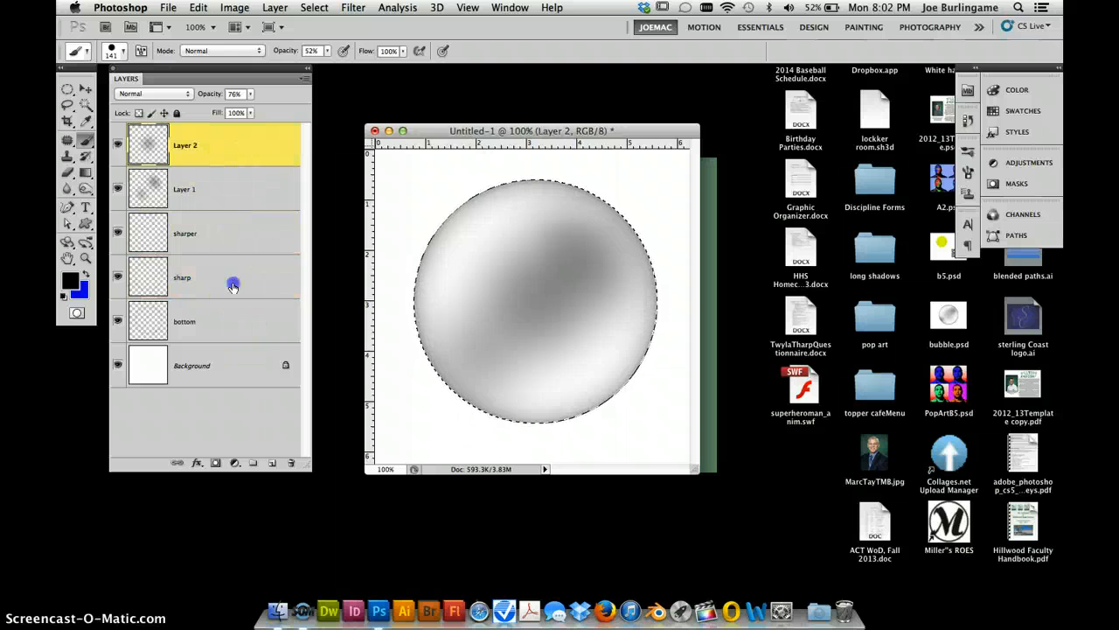
pyautogui.click(232, 286)
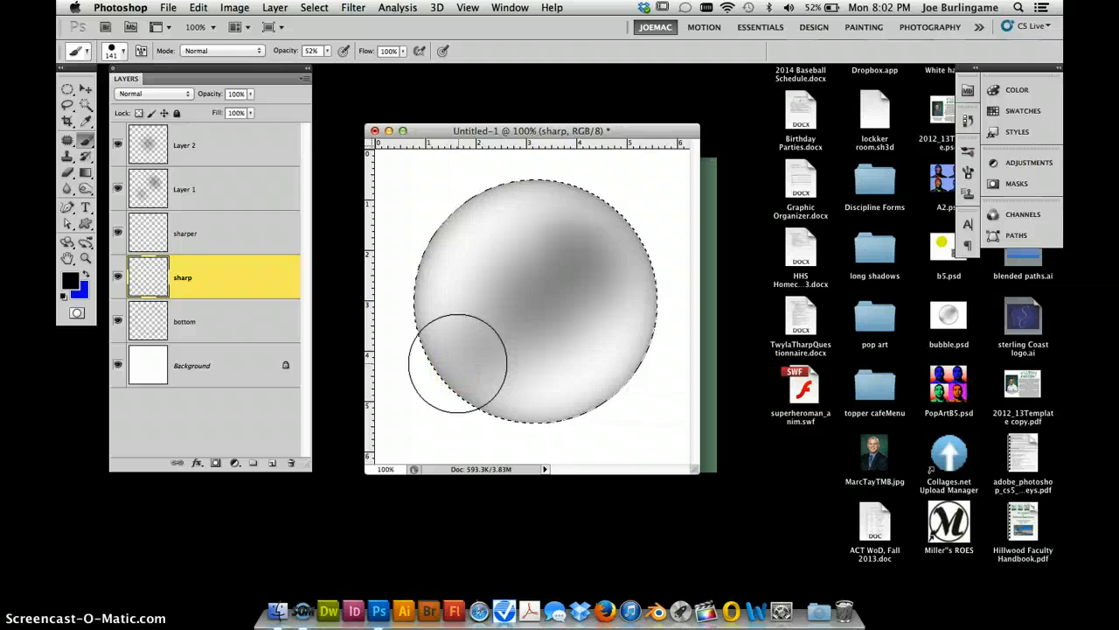
# - Show the document in full-screen mode and enlarge the sphere to 200% for inspection
pyautogui.press('f')
pyautogui.press('super+minus')
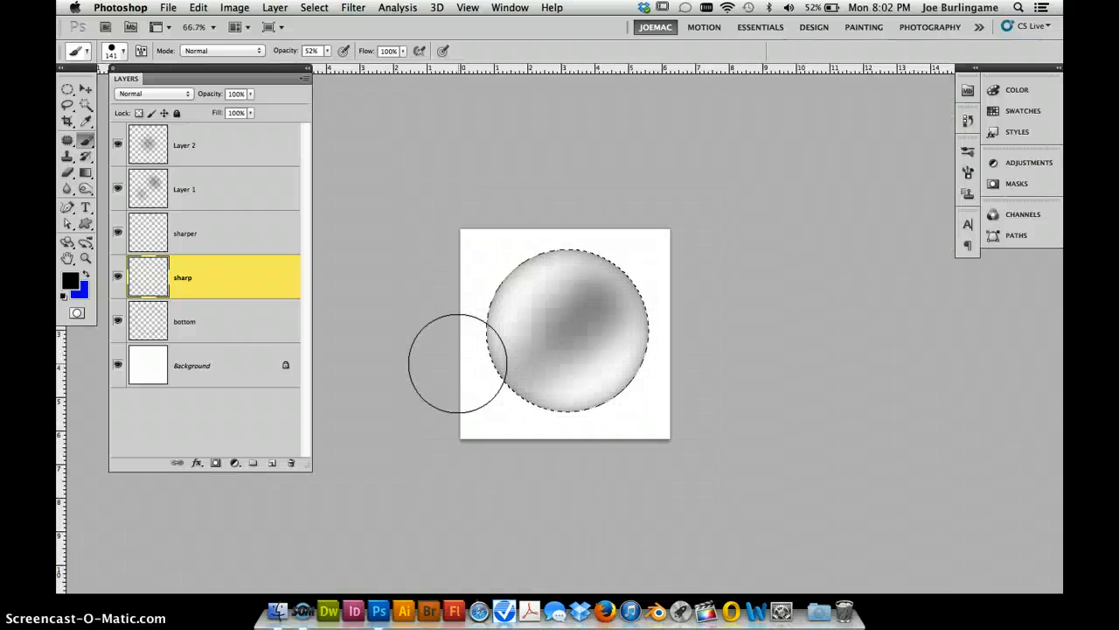
pyautogui.press('super+equal')
pyautogui.press('super+equal')
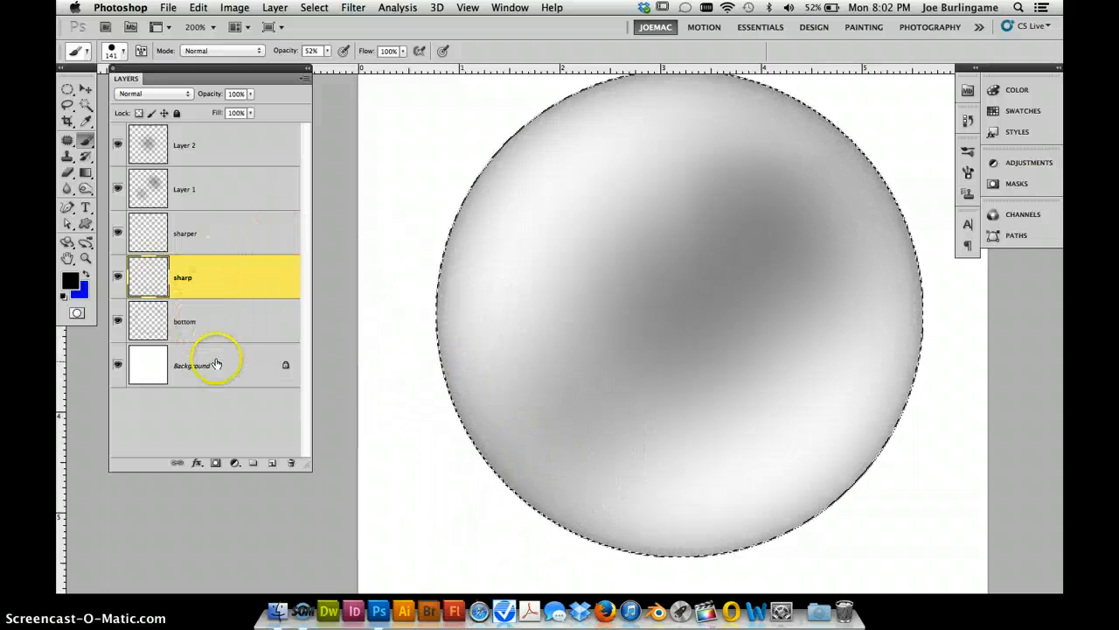
# - With the sharp layer selected, configure the Eraser to 26% opacity, 9% hardness and a size of 66 px
pyautogui.click(210, 233)
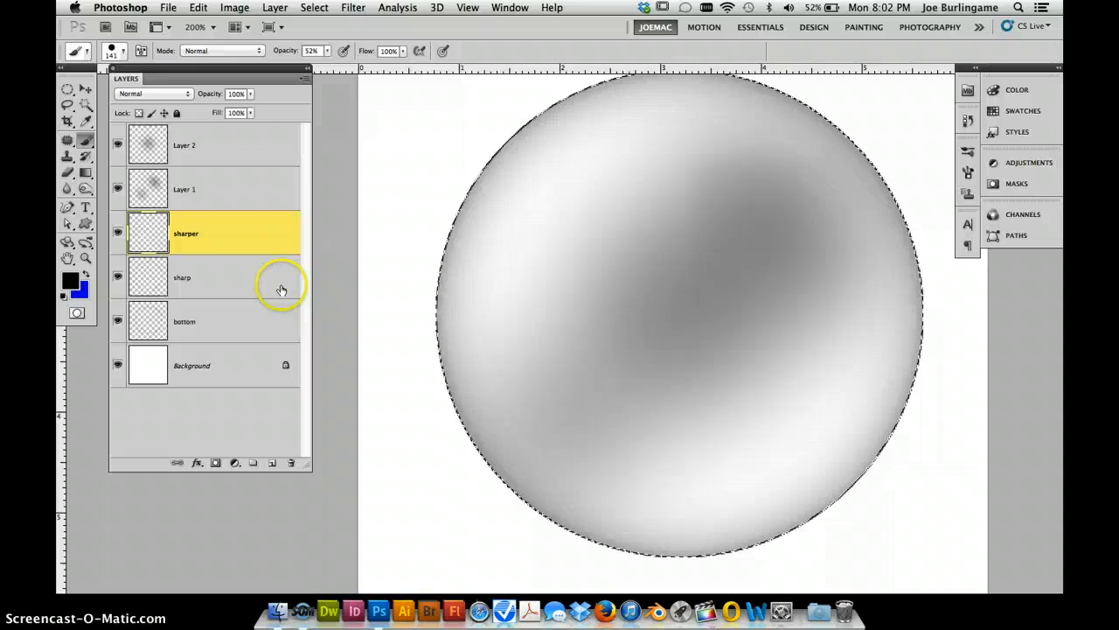
pyautogui.click(223, 274)
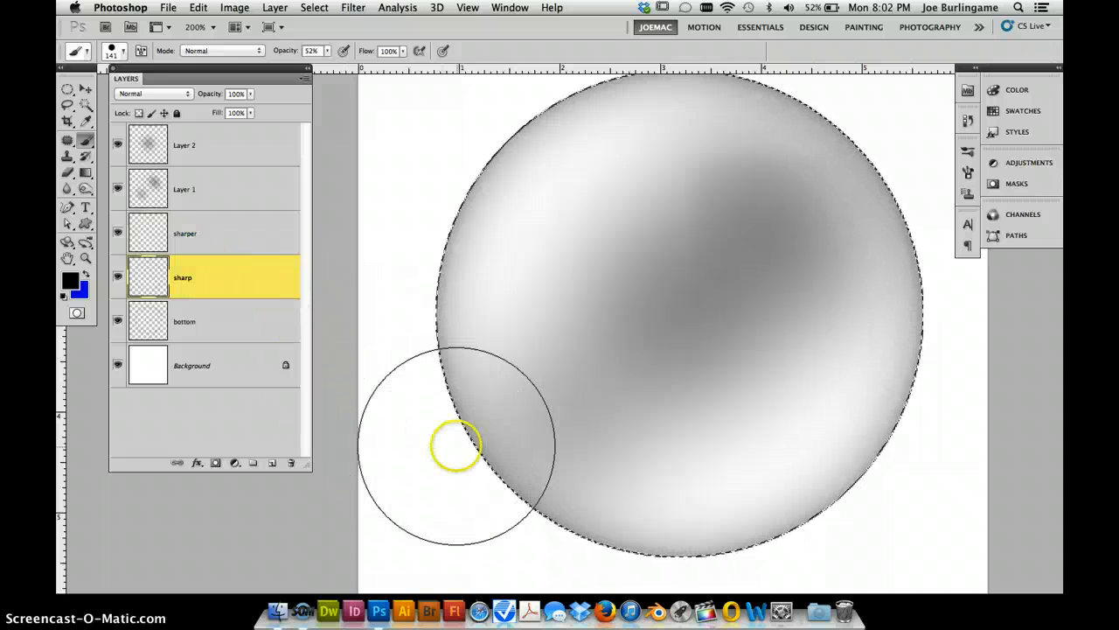
pyautogui.press('e')
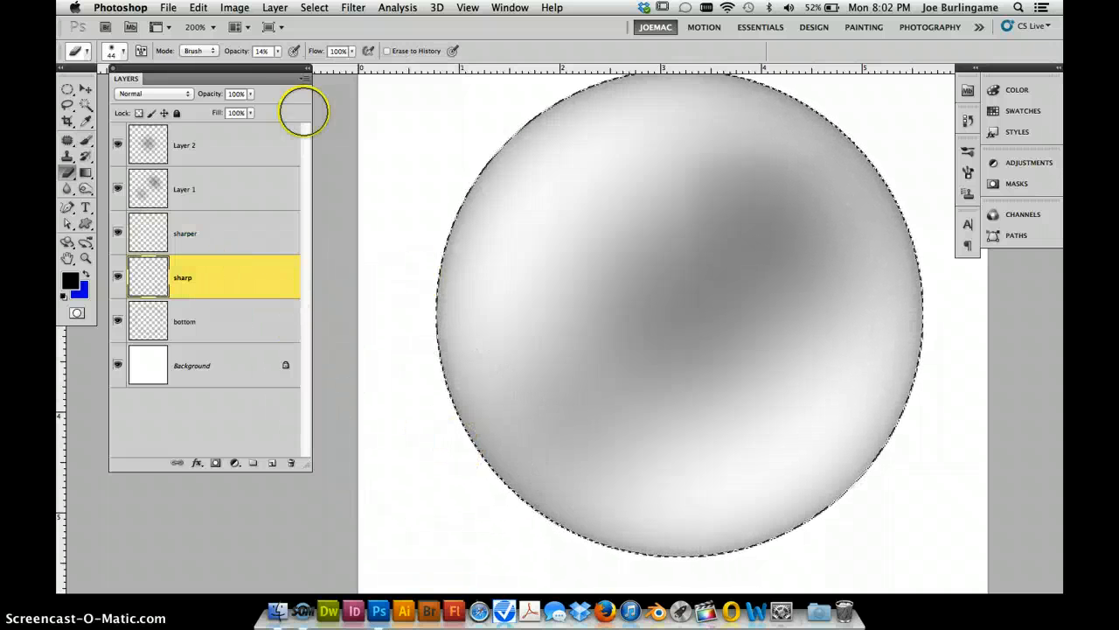
pyautogui.click(232, 52)
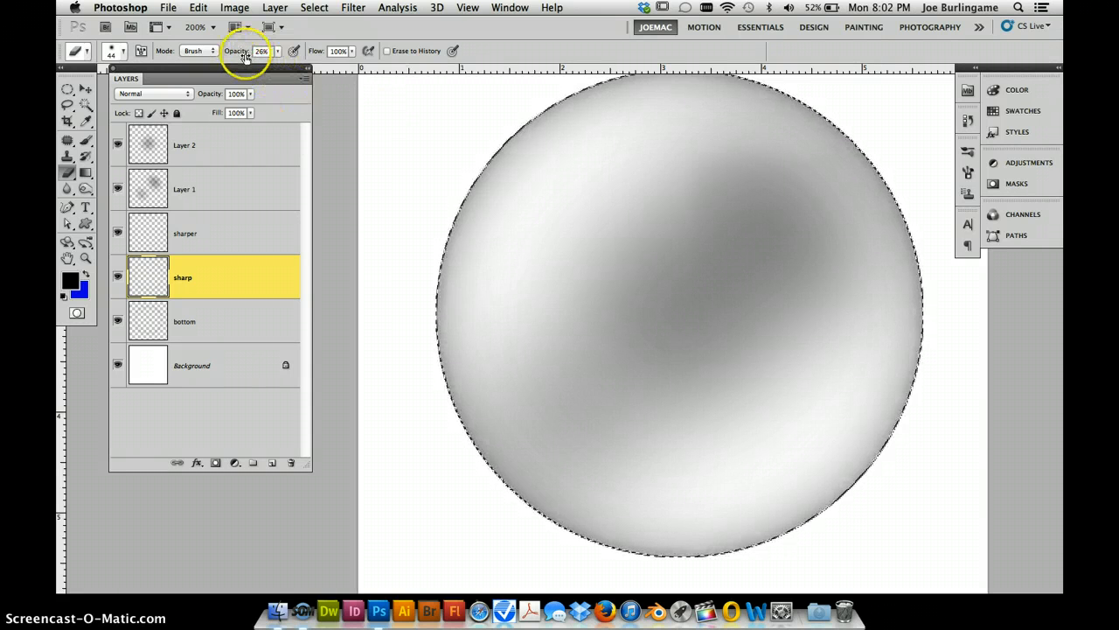
pyautogui.click(114, 50)
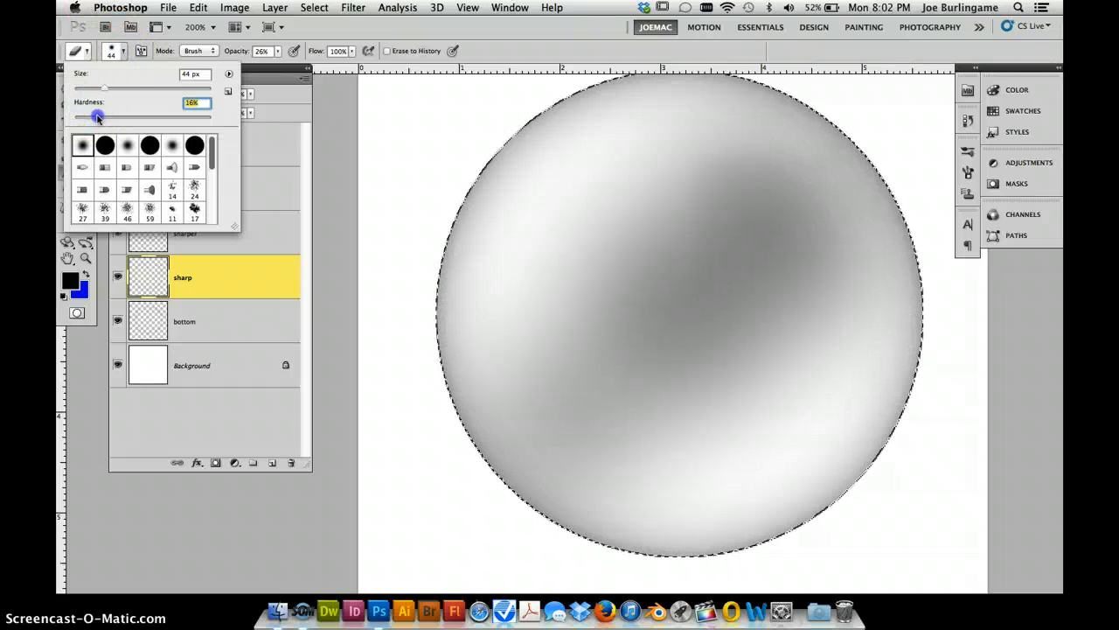
pyautogui.moveTo(106, 91); pyautogui.dragTo(111, 90)
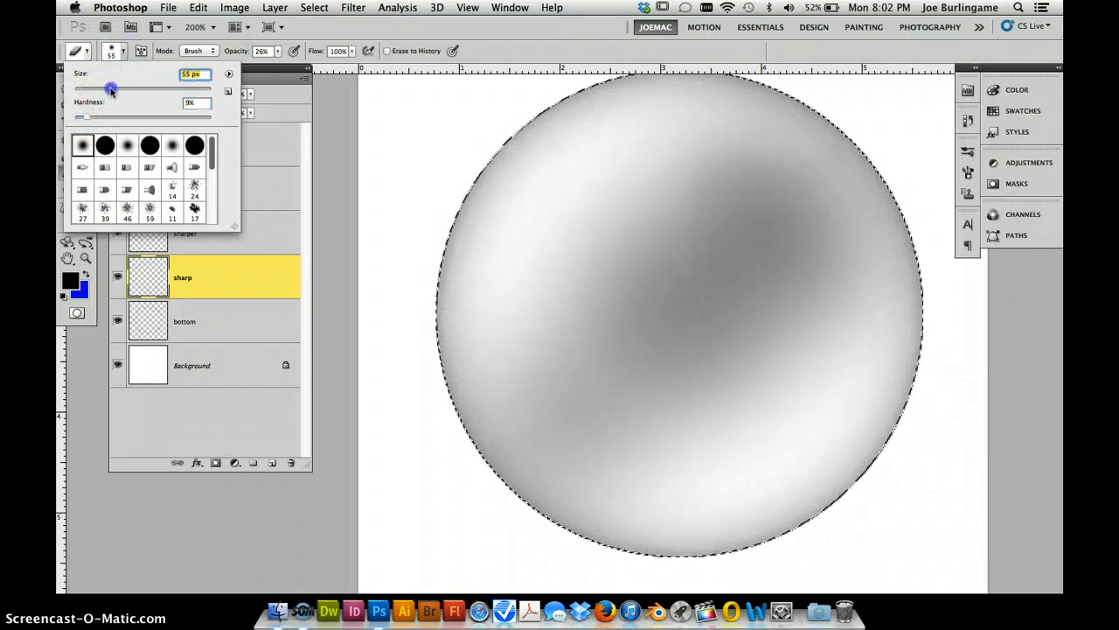
# - Soften the left and upper-left rim of the sphere on the sharp layer with light Eraser strokes
pyautogui.click(457, 347)
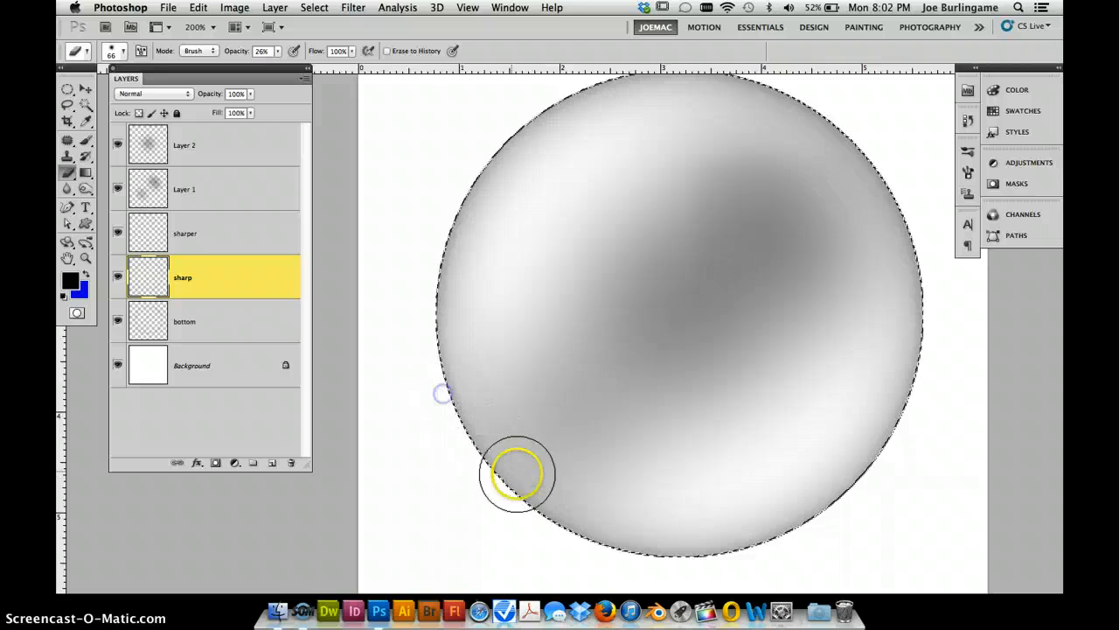
pyautogui.moveTo(440, 305)
pyautogui.mouseDown()
pyautogui.moveTo(442, 260)
pyautogui.moveTo(508, 217)
pyautogui.moveTo(452, 278)
pyautogui.moveTo(455, 245)
pyautogui.mouseUp()
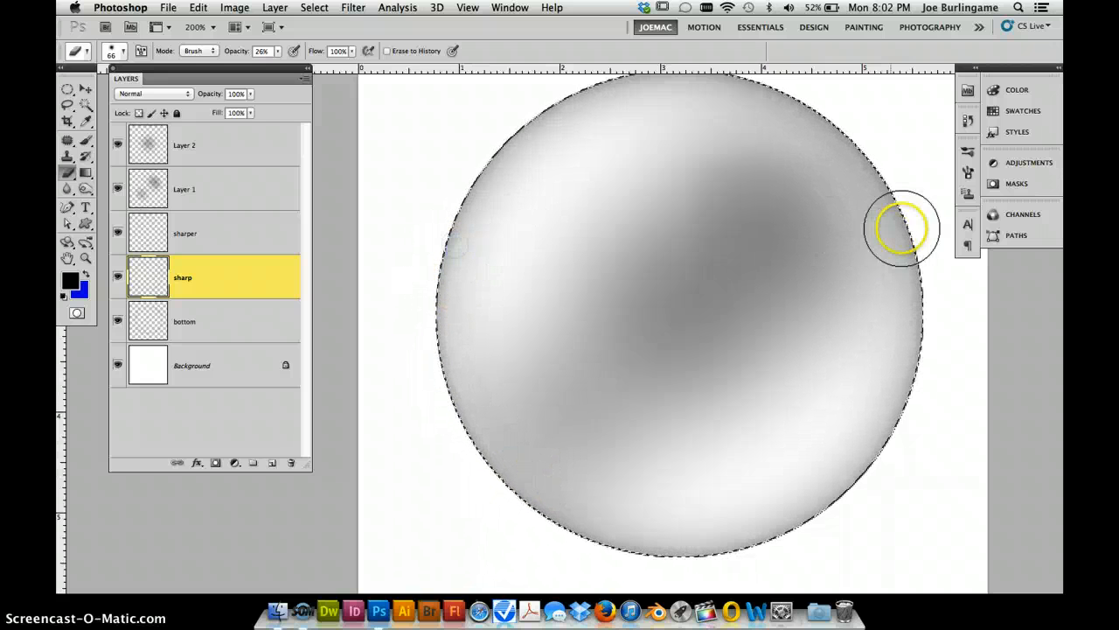
pyautogui.scroll(5, 824, 127)
pyautogui.scroll(-3, 824, 124)
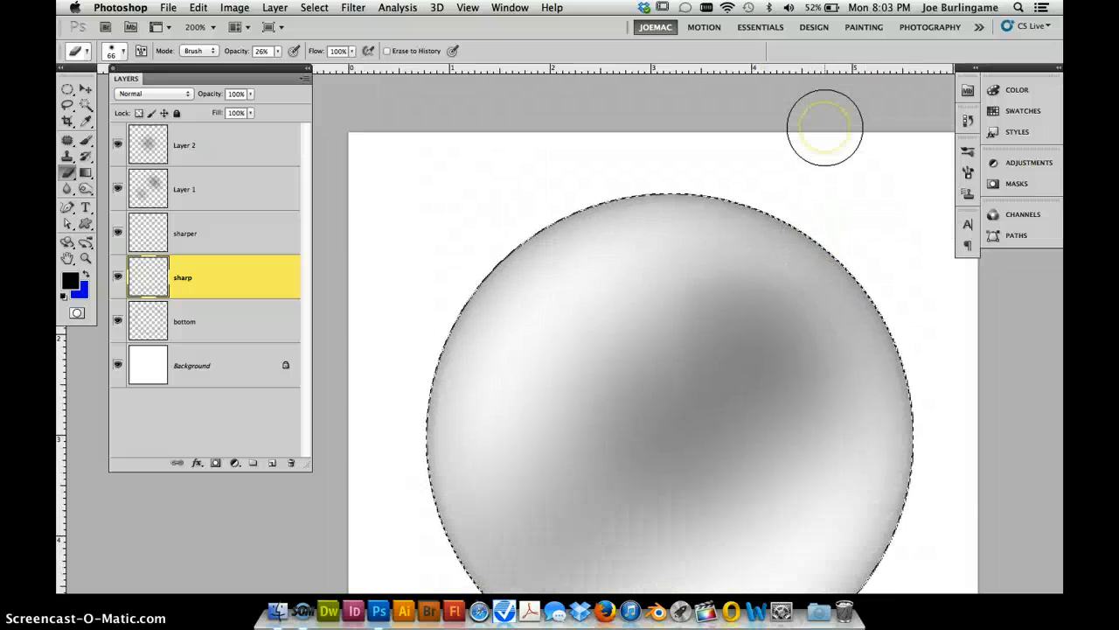
pyautogui.moveTo(559, 266)
pyautogui.mouseDown()
pyautogui.moveTo(510, 370)
pyautogui.moveTo(590, 248)
pyautogui.moveTo(413, 357)
pyautogui.moveTo(366, 429)
pyautogui.moveTo(570, 154)
pyautogui.moveTo(440, 324)
pyautogui.moveTo(527, 247)
pyautogui.moveTo(412, 369)
pyautogui.mouseUp()
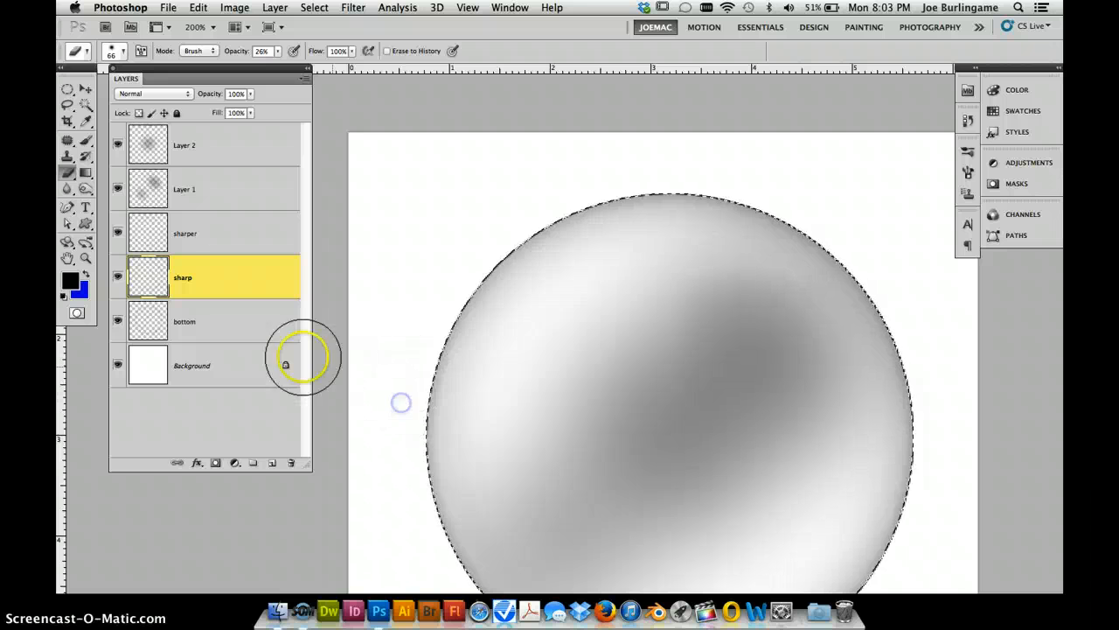
# - Erase softly along the sphere's upper-left rim on the bottom layer and on the sharper layer
pyautogui.click(212, 312)
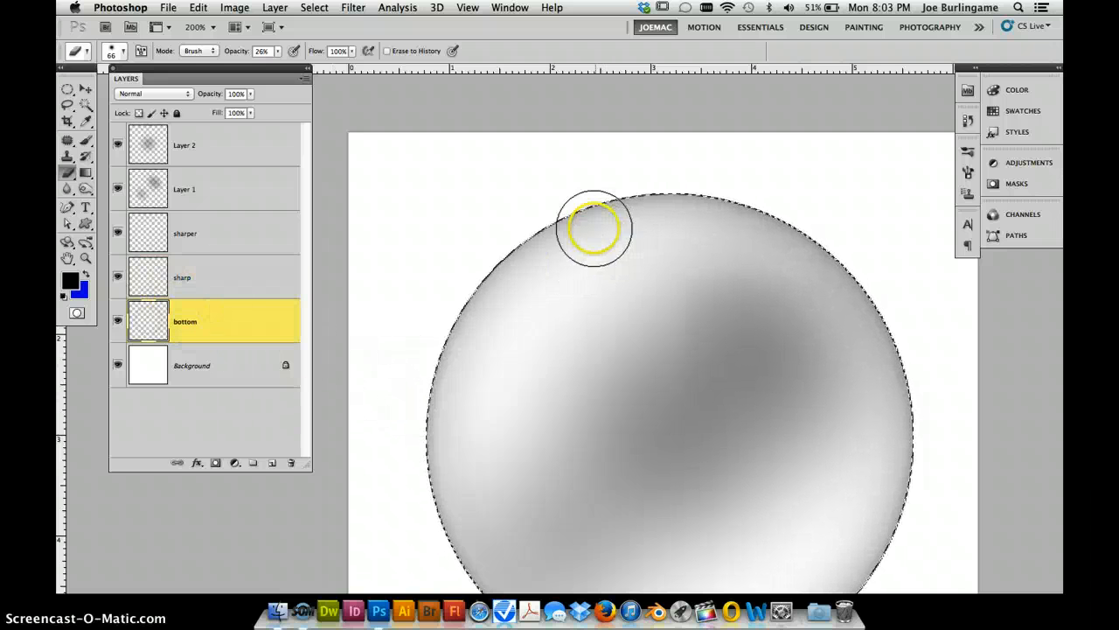
pyautogui.moveTo(592, 224)
pyautogui.mouseDown()
pyautogui.moveTo(549, 251)
pyautogui.moveTo(429, 450)
pyautogui.moveTo(438, 370)
pyautogui.moveTo(525, 194)
pyautogui.moveTo(625, 201)
pyautogui.moveTo(380, 430)
pyautogui.mouseUp()
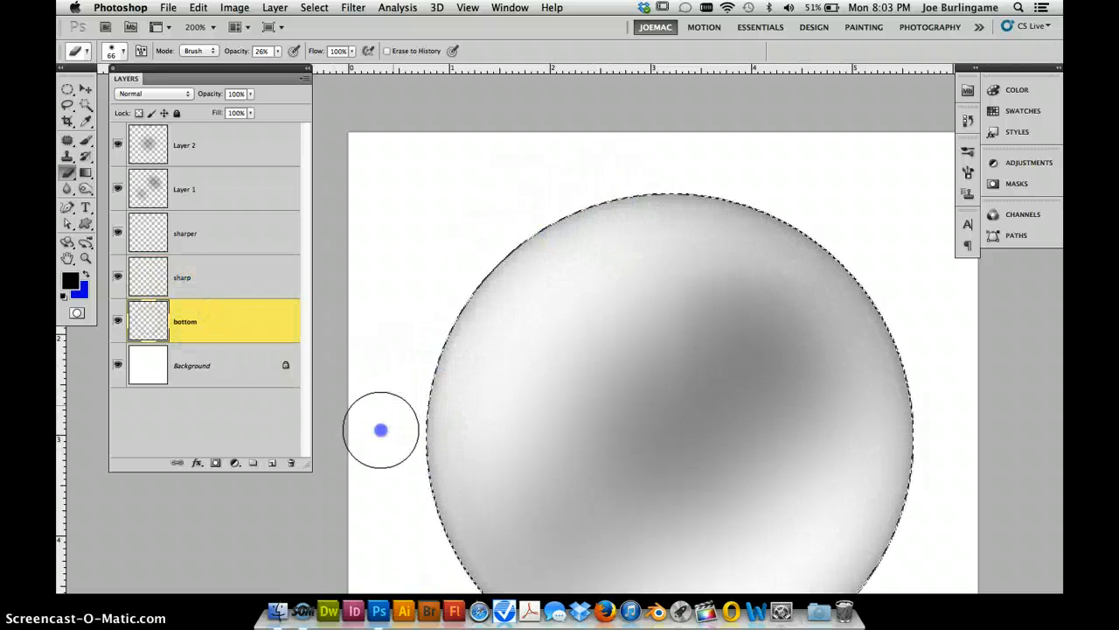
pyautogui.click(213, 227)
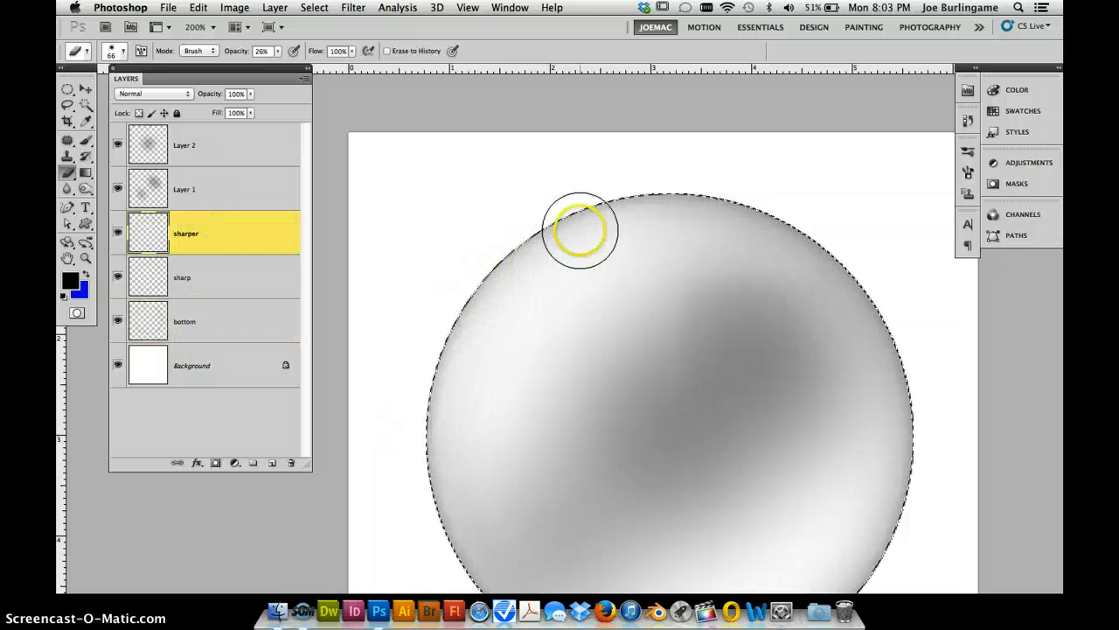
pyautogui.moveTo(580, 233)
pyautogui.mouseDown()
pyautogui.moveTo(354, 414)
pyautogui.moveTo(370, 457)
pyautogui.mouseUp()
# - Lighten the sphere's lower-right rim with the Eraser on the sharper, sharp and bottom layers in turn
pyautogui.scroll(-5, 647, 394)
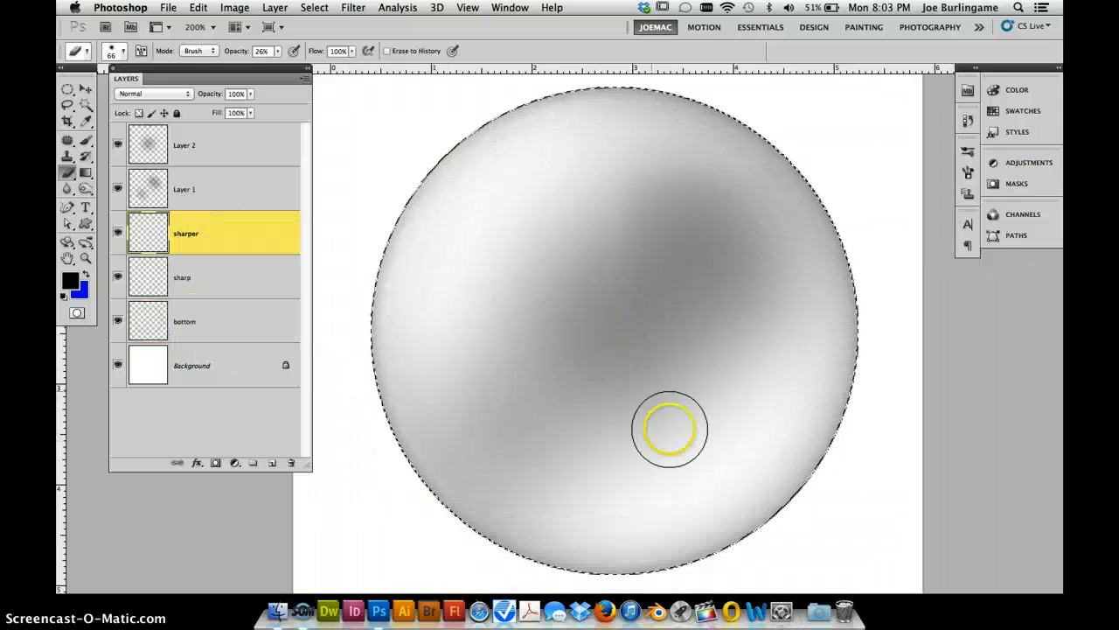
pyautogui.hscroll(6, 665, 425)
pyautogui.moveTo(657, 355)
pyautogui.mouseDown()
pyautogui.moveTo(657, 331)
pyautogui.moveTo(525, 432)
pyautogui.moveTo(667, 294)
pyautogui.moveTo(668, 307)
pyautogui.moveTo(540, 409)
pyautogui.mouseUp()
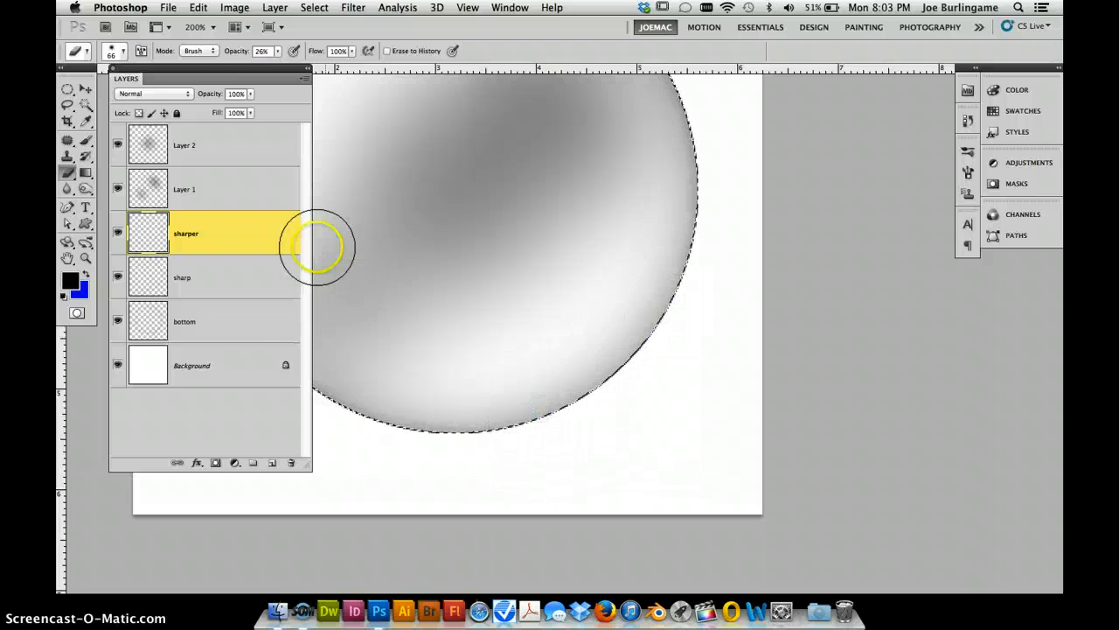
pyautogui.click(250, 295)
pyautogui.click(554, 449)
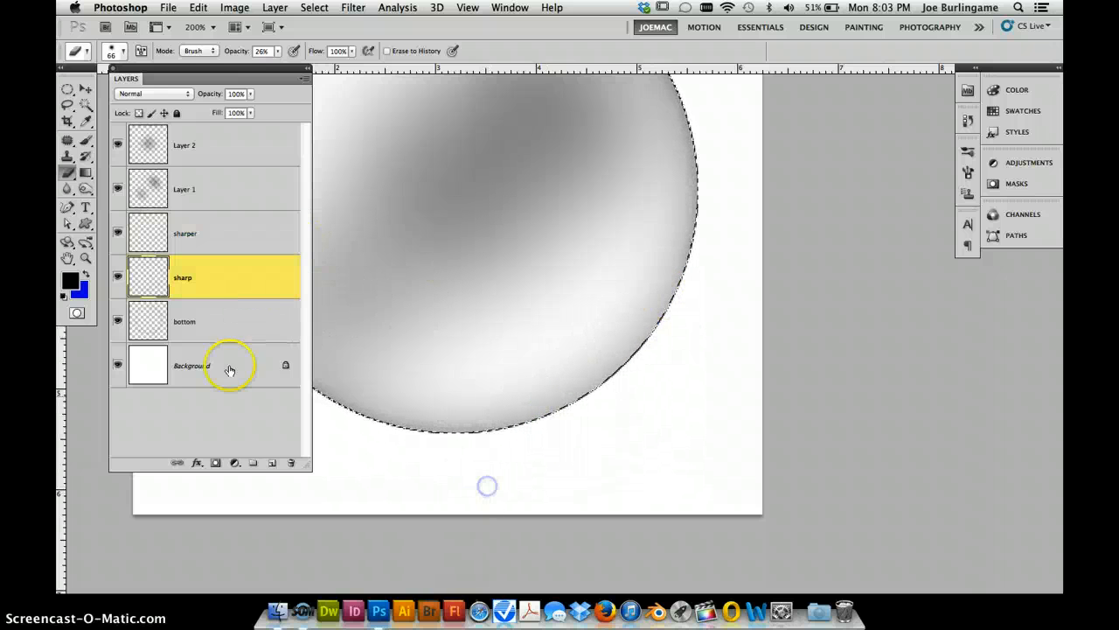
pyautogui.click(205, 317)
pyautogui.moveTo(670, 290)
pyautogui.mouseDown()
pyautogui.moveTo(584, 408)
pyautogui.moveTo(530, 446)
pyautogui.mouseUp()
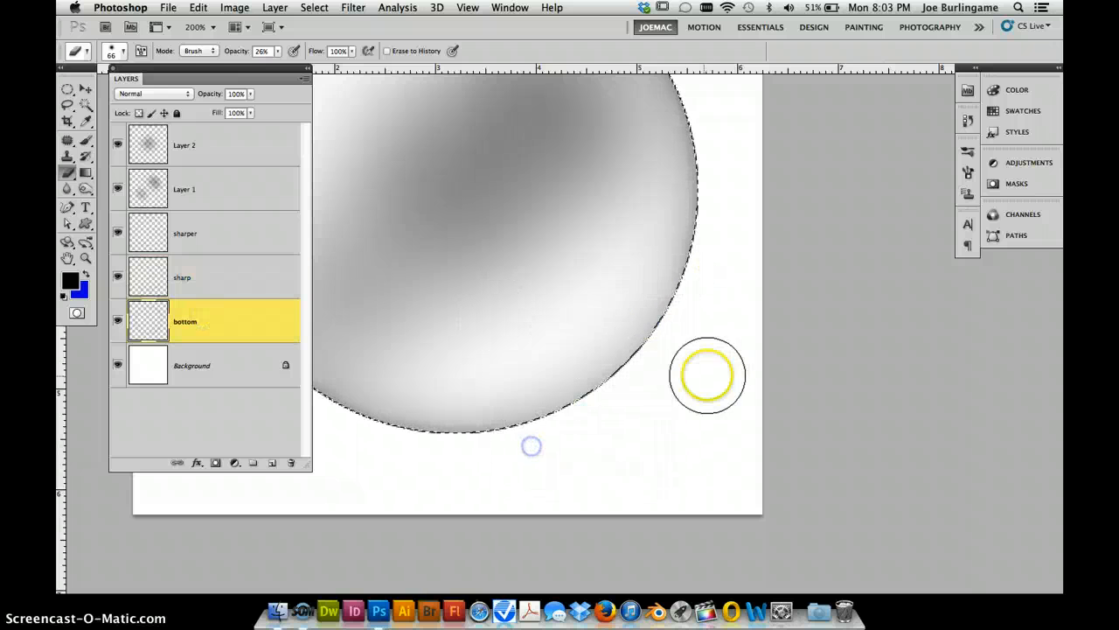
# - Remove the circular selection and view the whole sphere reduced to 33.3%
pyautogui.press('super+0')
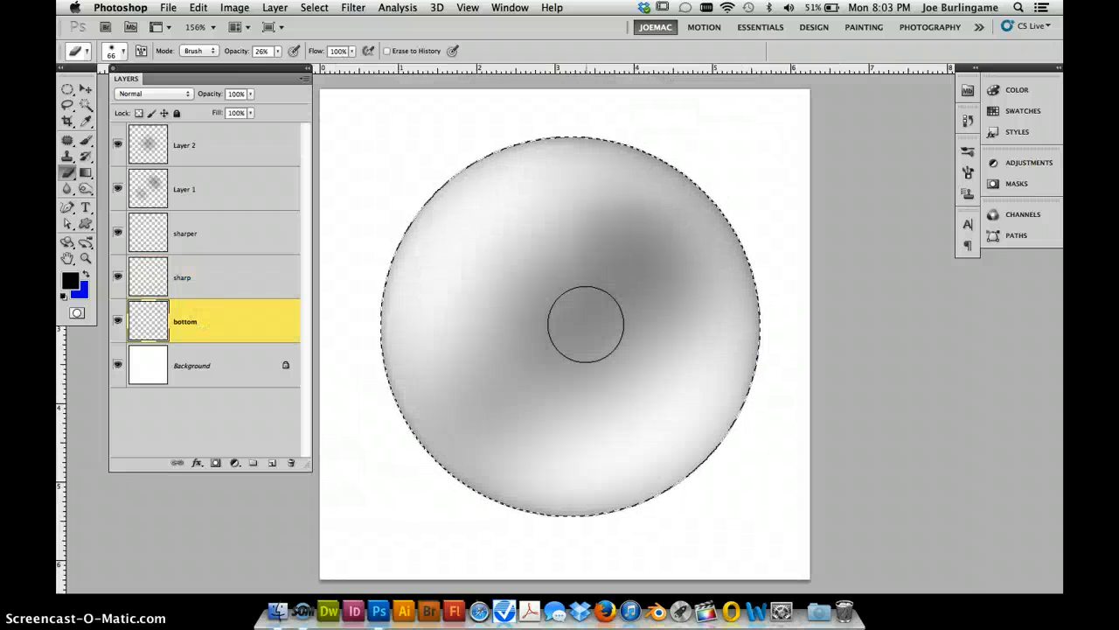
pyautogui.press('super+d')
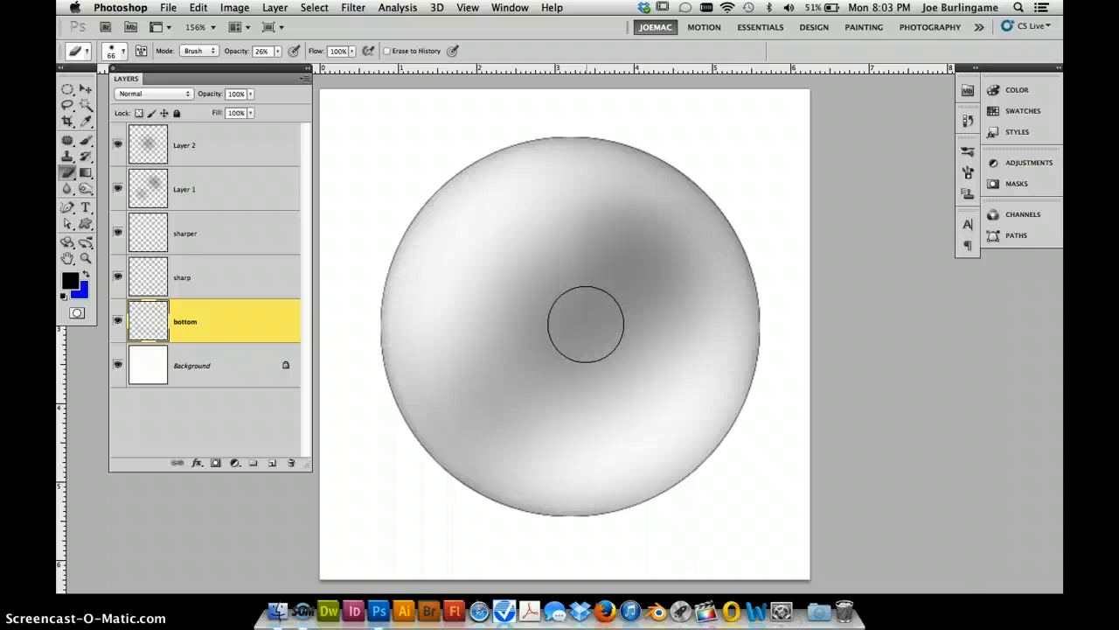
pyautogui.press('super+minus')
pyautogui.press('super+minus')
pyautogui.press('super+minus')
pyautogui.press('super+minus')
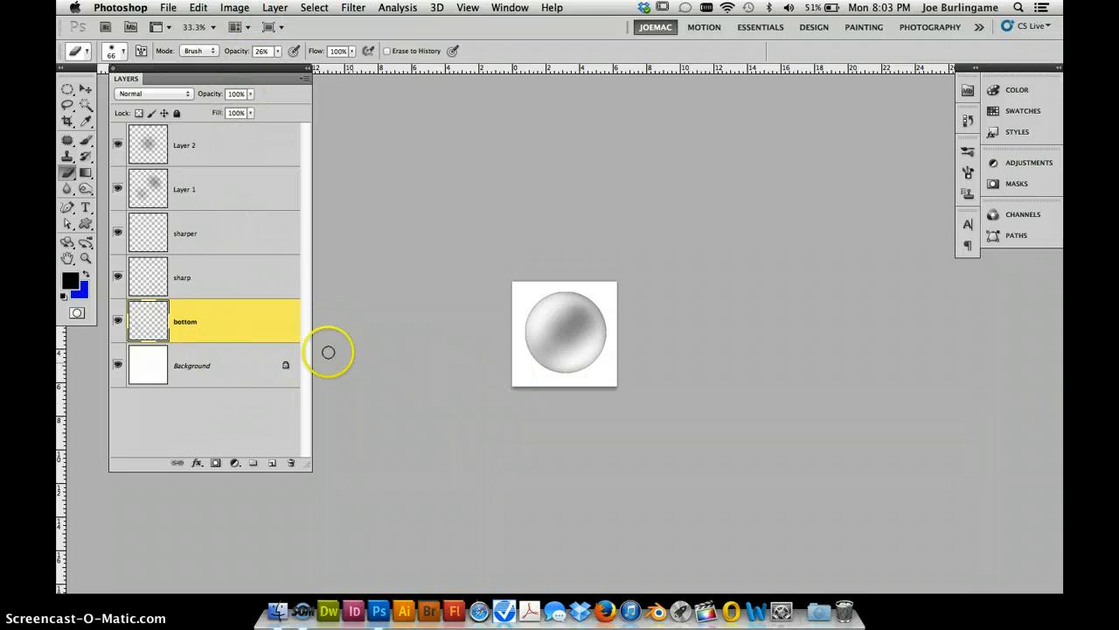
# - With the Background hidden, stamp the layers from bottom to Layer 2 into one new merged layer and hide the originals
pyautogui.click(117, 366)
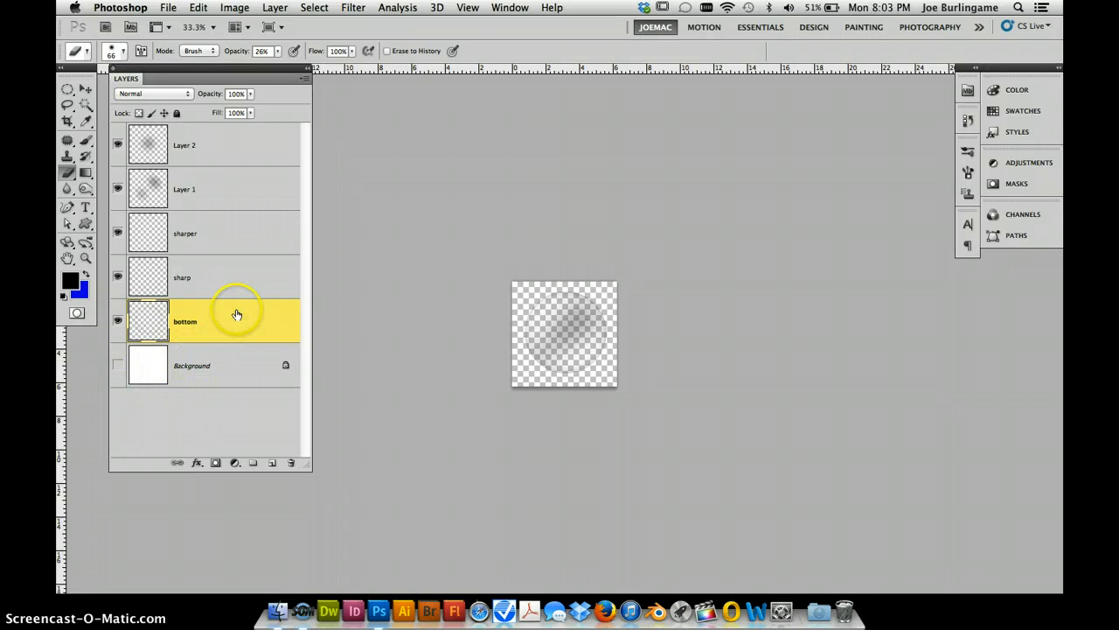
pyautogui.keyDown('shift'); pyautogui.click(245, 149); pyautogui.keyUp('shift')
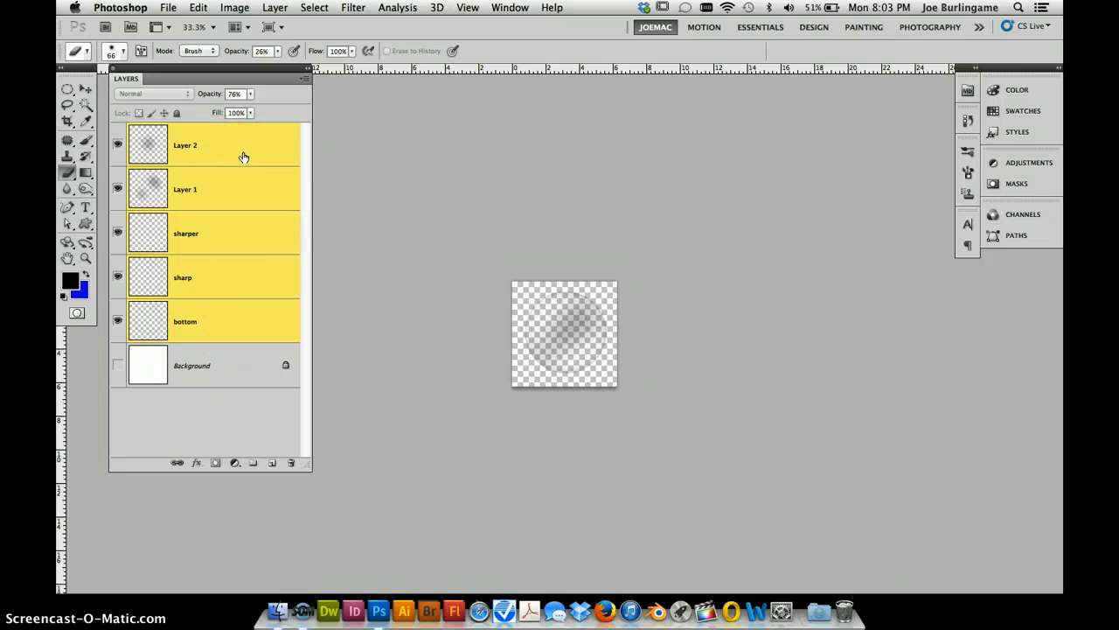
pyautogui.press('super+alt+e')
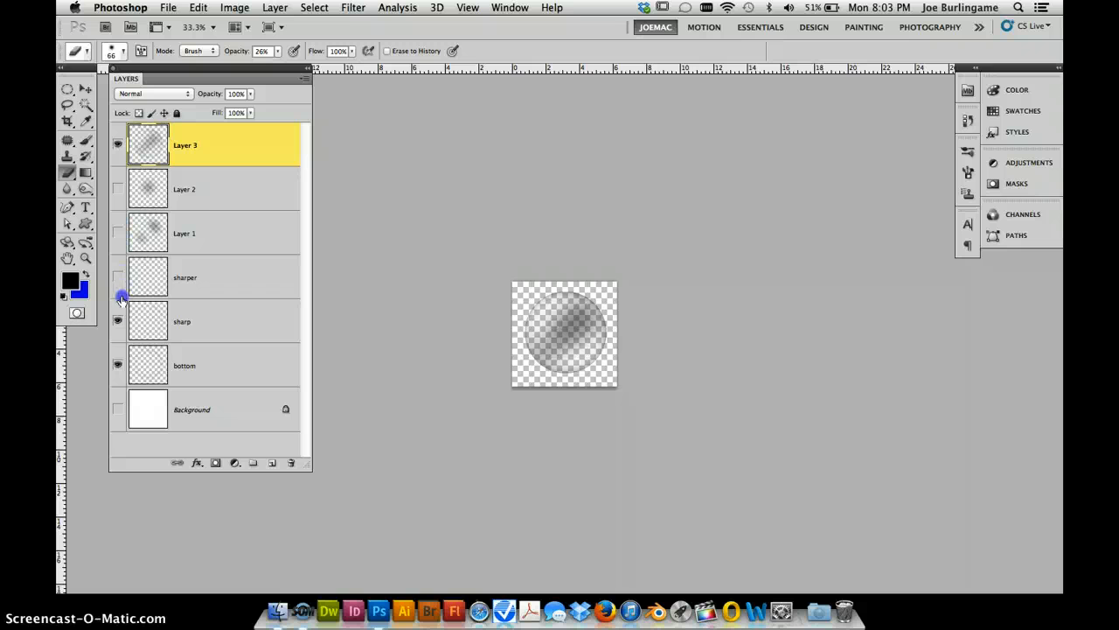
pyautogui.click(118, 357)
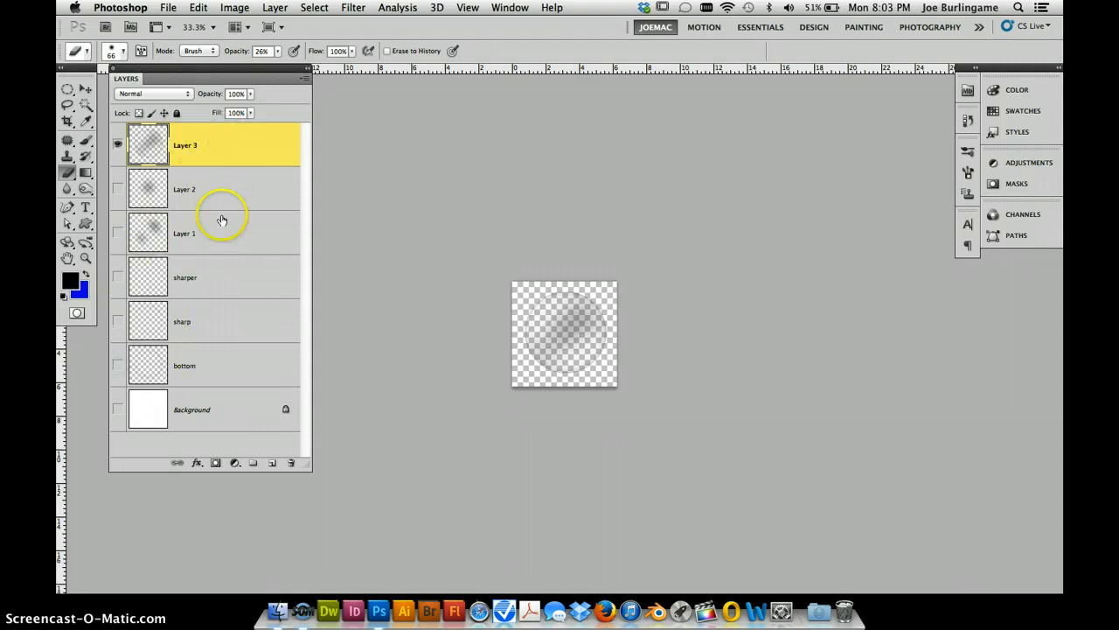
# - Find the Invert adjustment by searching the help for "inver" and invert the colours of the merged sphere on Layer 3
pyautogui.moveTo(564, 345); pyautogui.dragTo(575, 338)
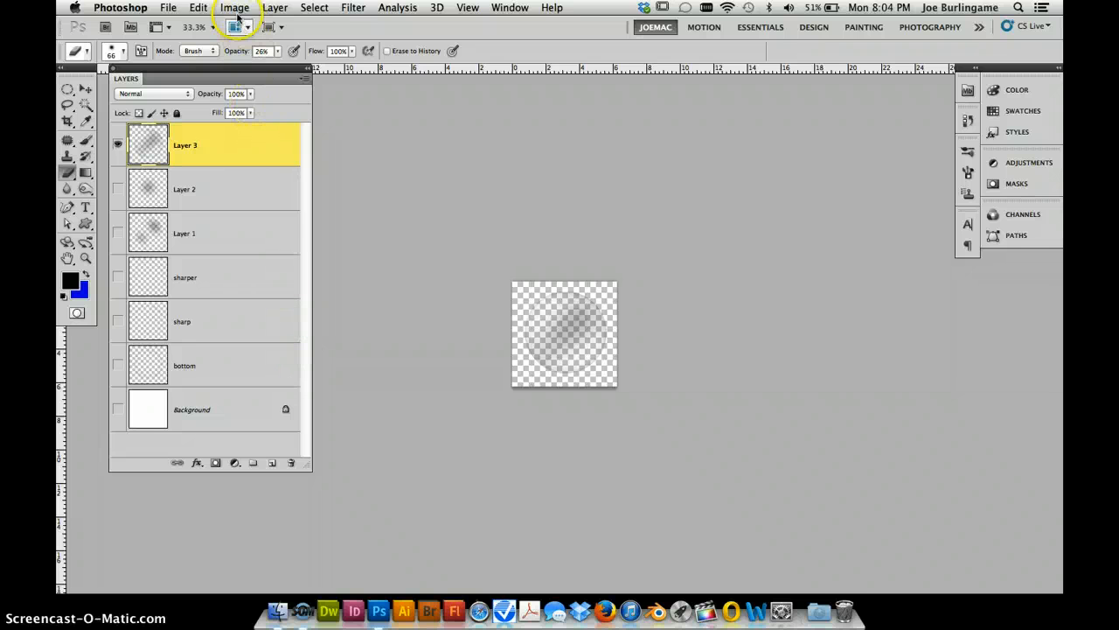
pyautogui.click(235, 9)
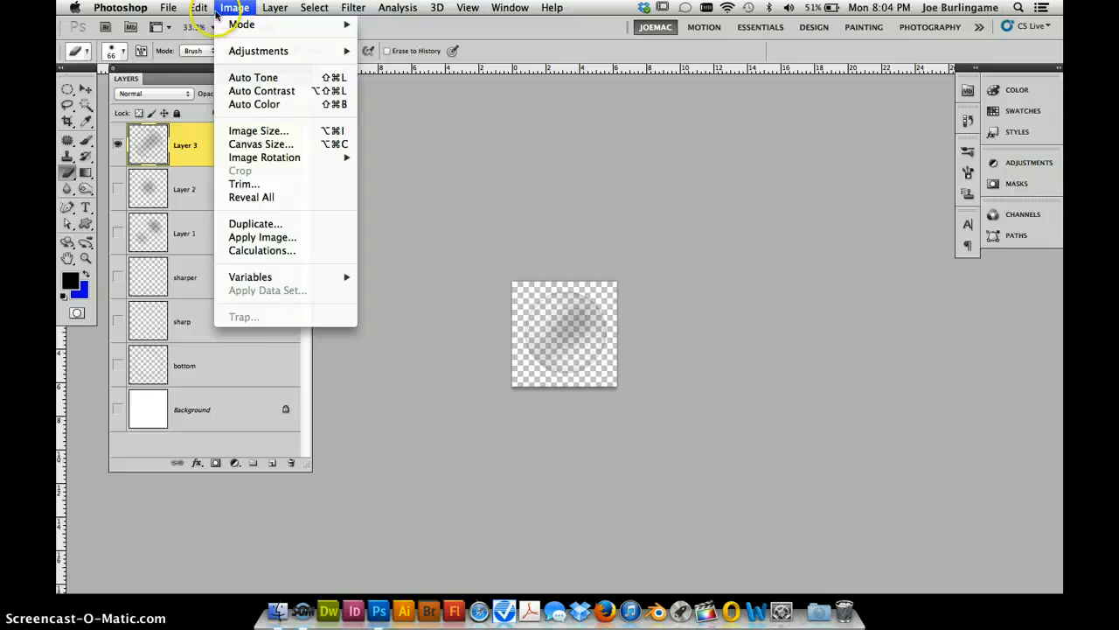
pyautogui.moveTo(194, 14)
pyautogui.moveTo(297, 11)
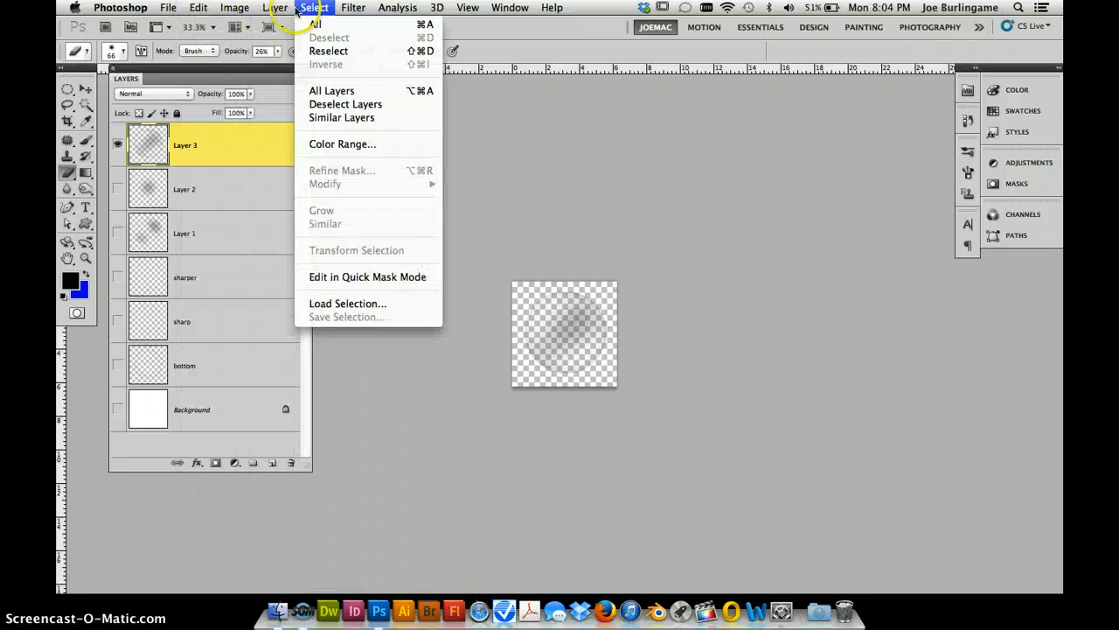
pyautogui.moveTo(552, 8)
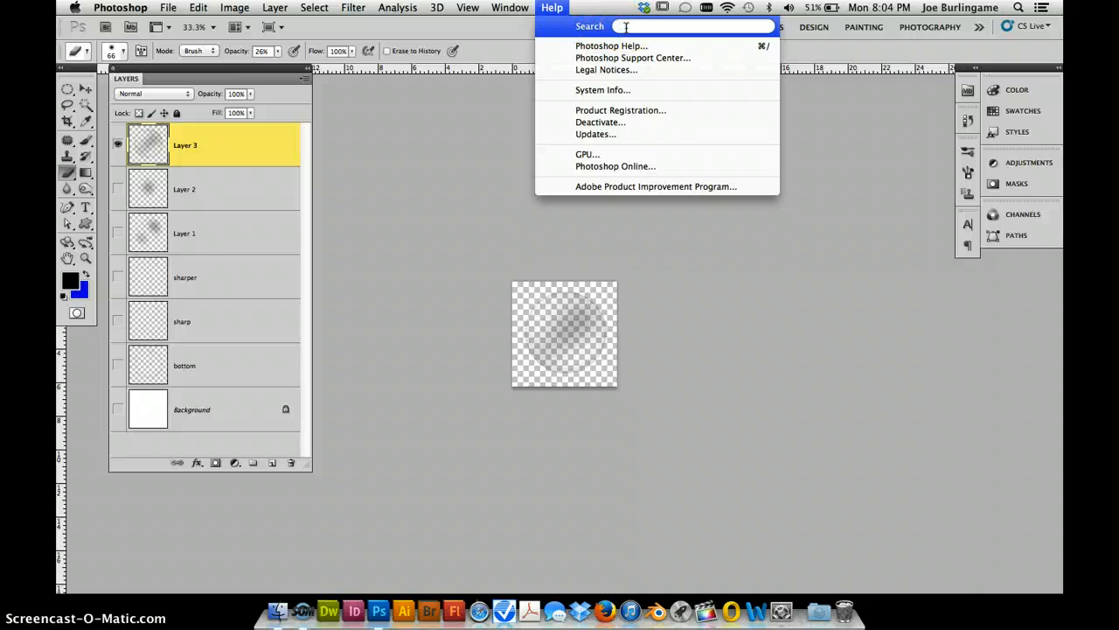
pyautogui.write('inver')
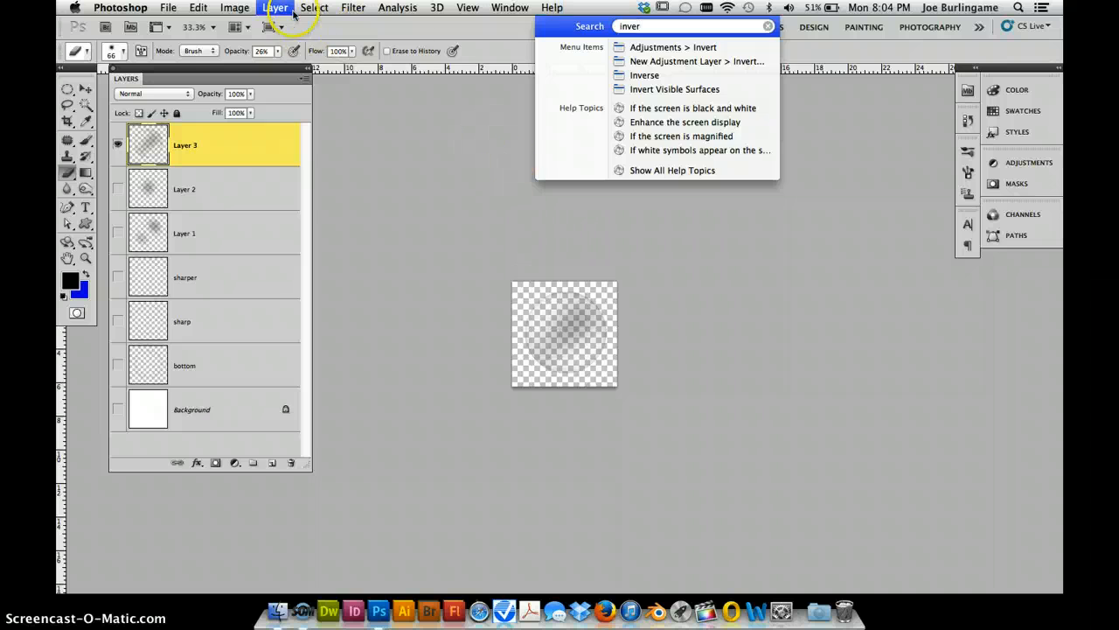
pyautogui.moveTo(255, 8)
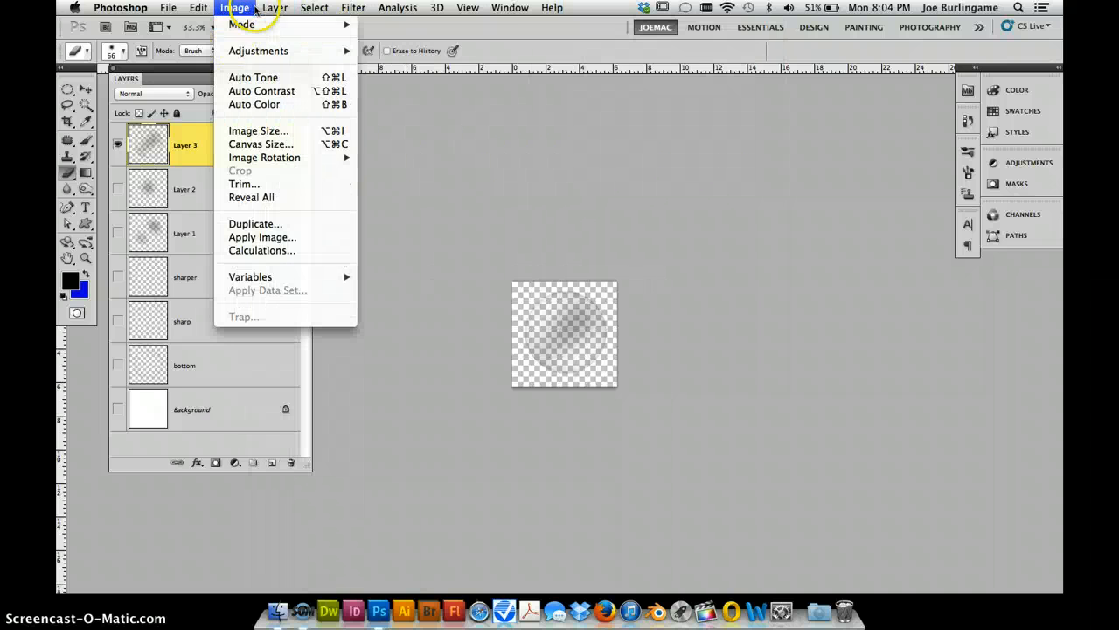
pyautogui.moveTo(258, 50)
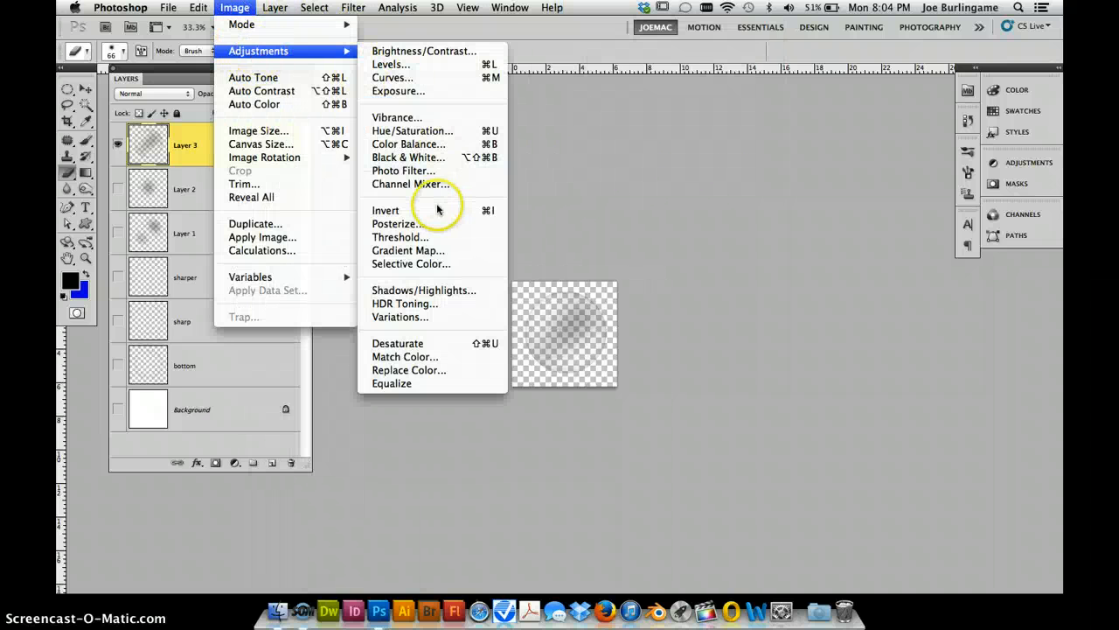
pyautogui.click(435, 210)
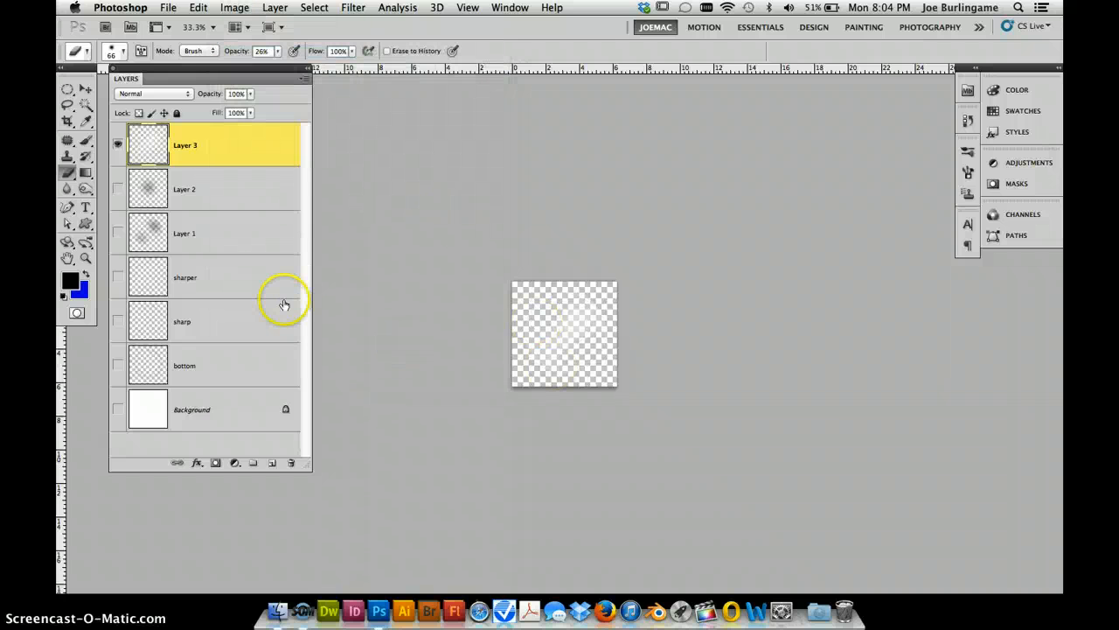
# - Add a new layer directly above the Background and fill it with the near-black colour #050505 at 100% opacity
pyautogui.click(260, 409)
pyautogui.click(271, 464)
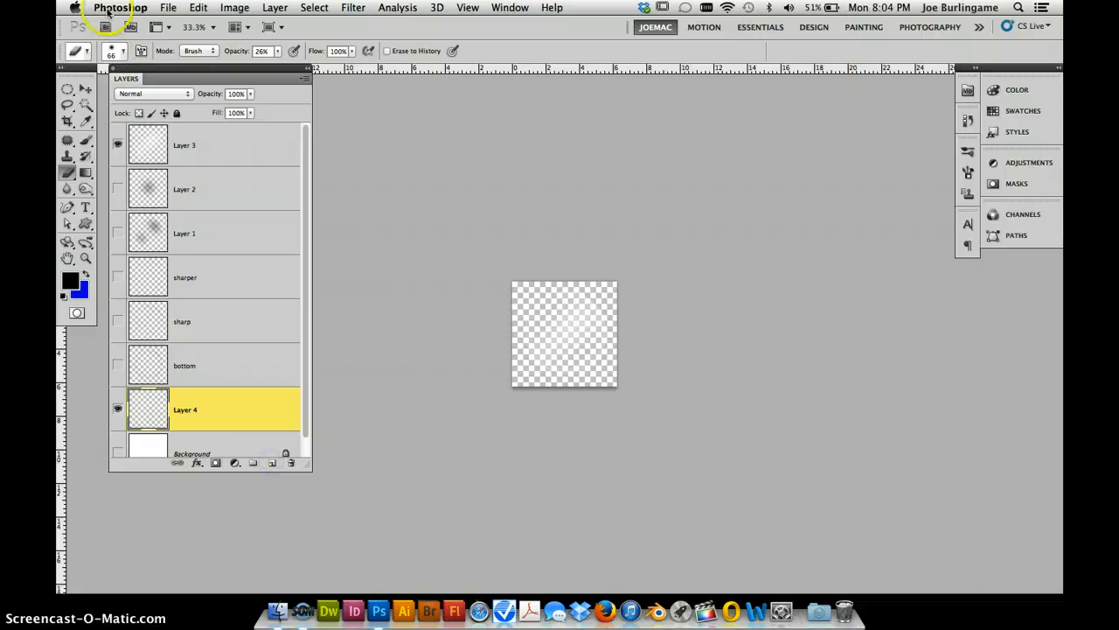
pyautogui.click(198, 8)
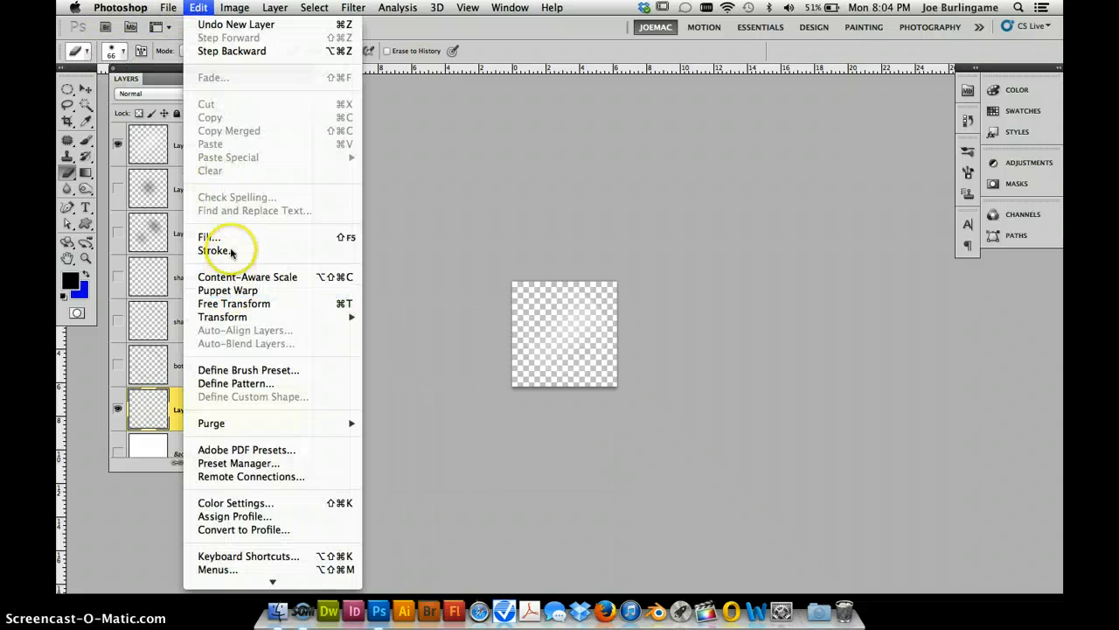
pyautogui.click(212, 237)
pyautogui.click(289, 199)
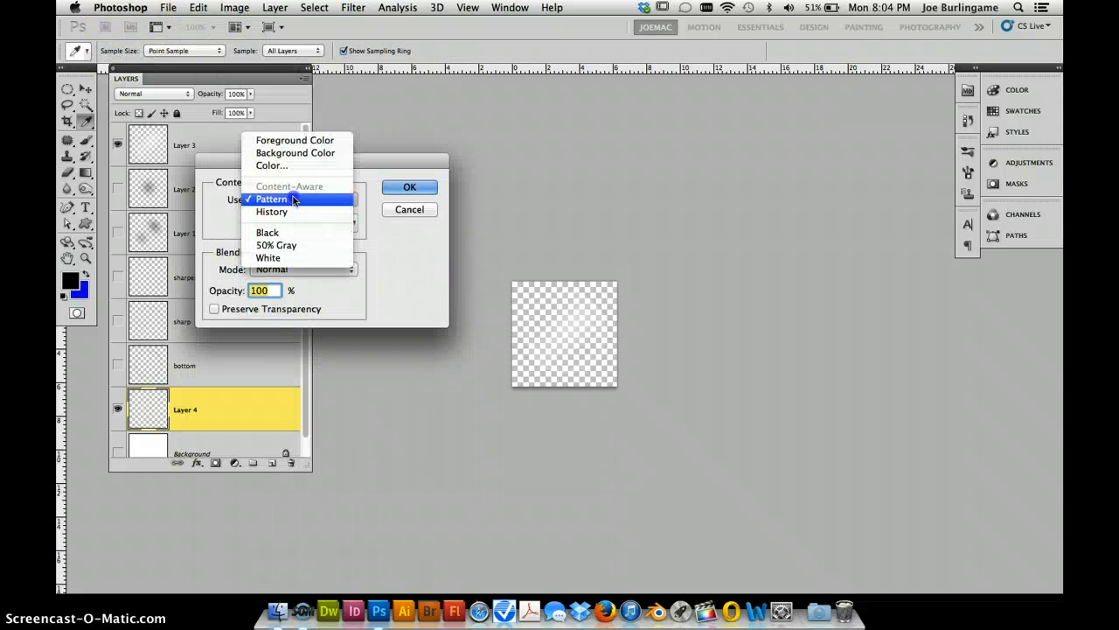
pyautogui.click(273, 165)
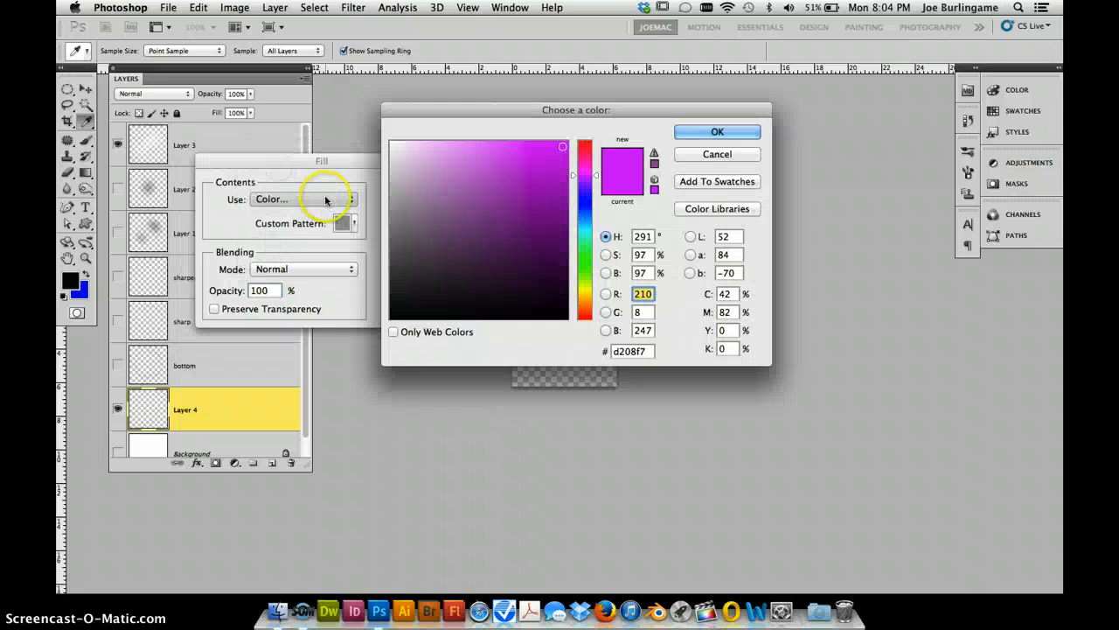
pyautogui.click(398, 312)
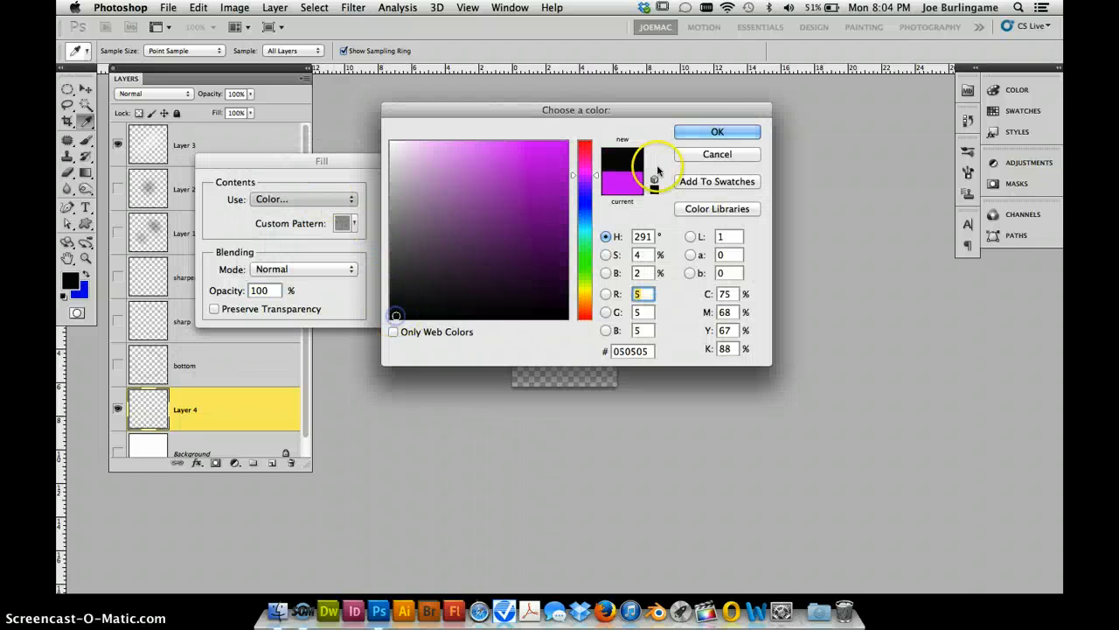
pyautogui.click(717, 131)
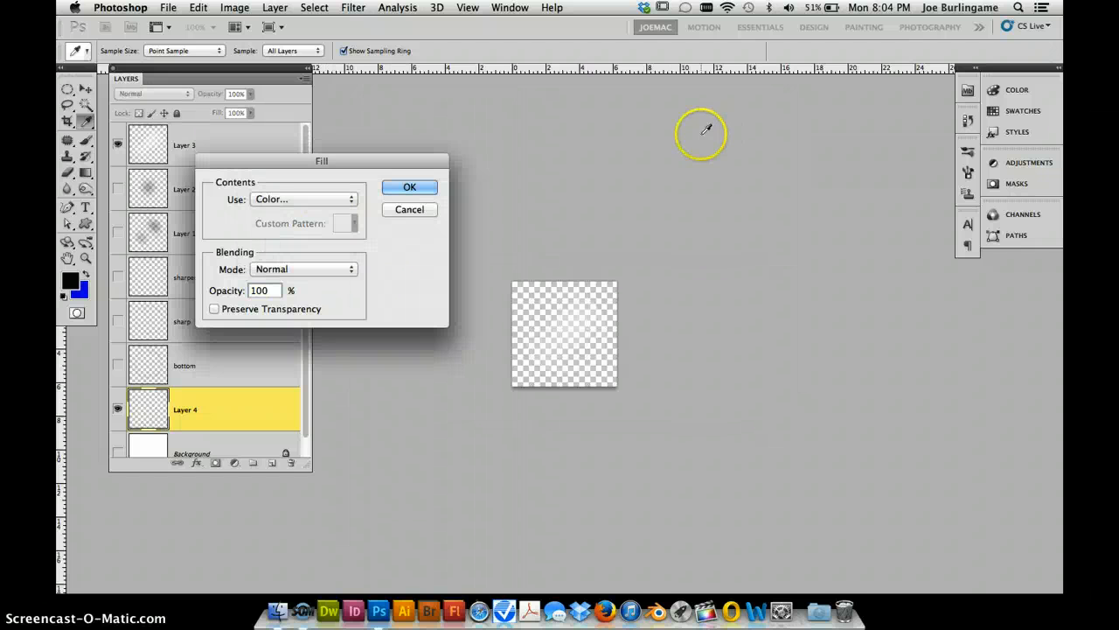
pyautogui.click(411, 187)
pyautogui.press('super+equal')
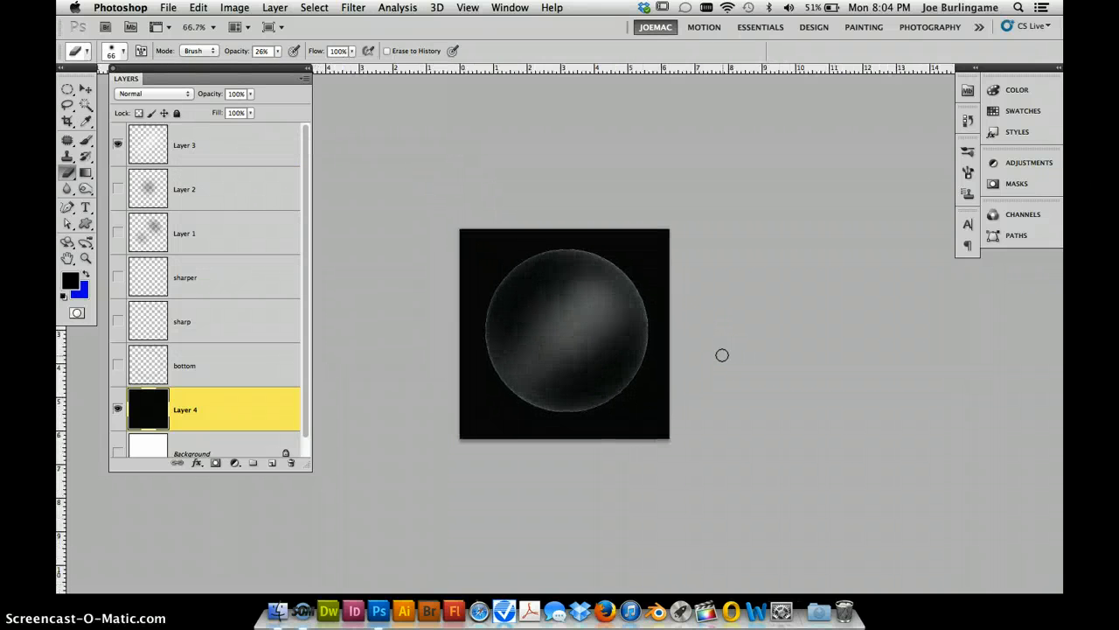
# - Save a JPEG copy of the image to the Desktop as joesbubble.jpg with maximum quality 12 and the Baseline ("Standard") format option
pyautogui.click(168, 8)
pyautogui.press('Escape')
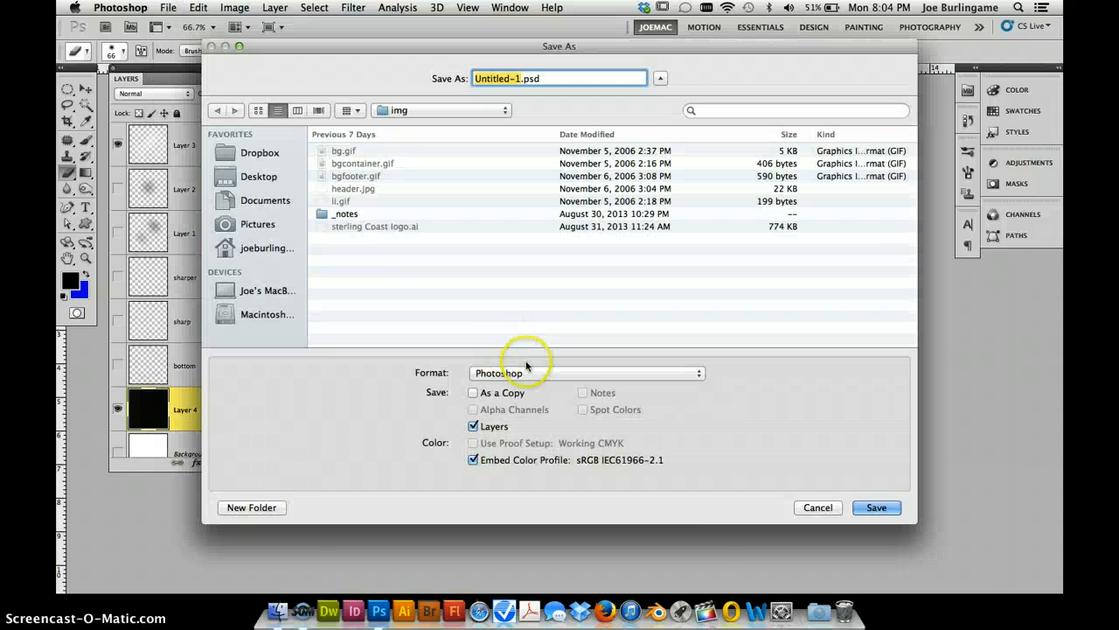
pyautogui.click(524, 374)
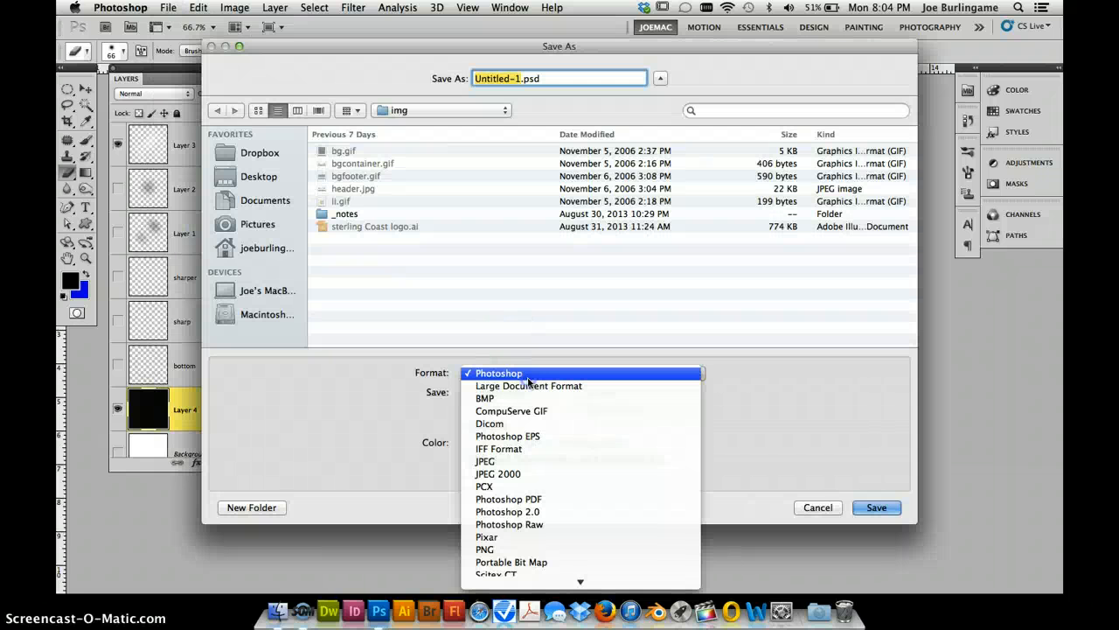
pyautogui.click(524, 461)
pyautogui.write('joesbu')
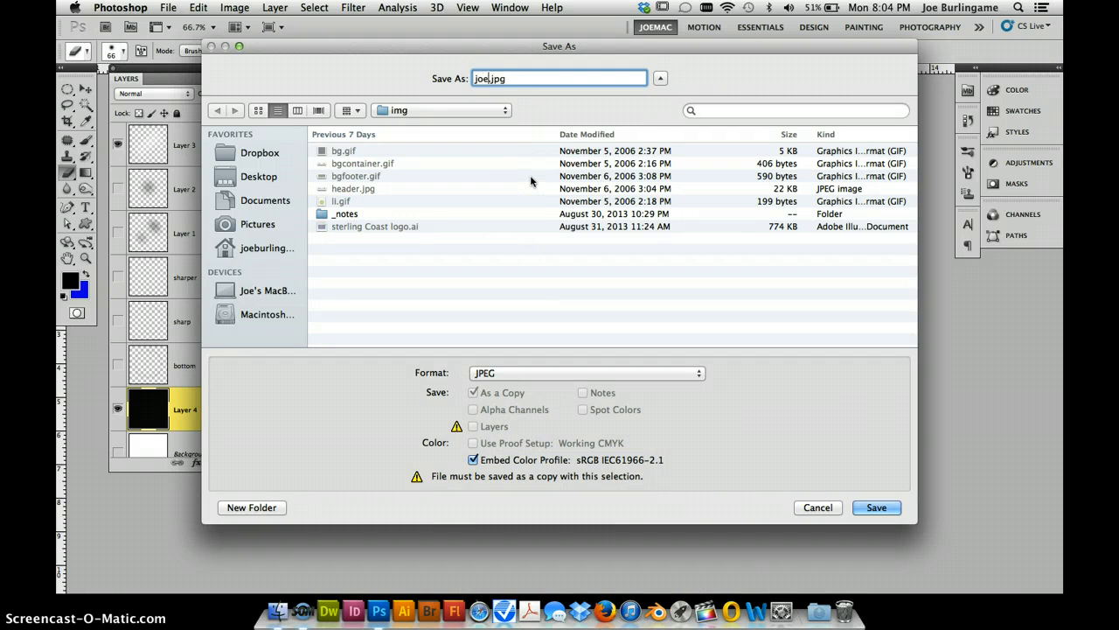
pyautogui.write('bble')
pyautogui.click(258, 183)
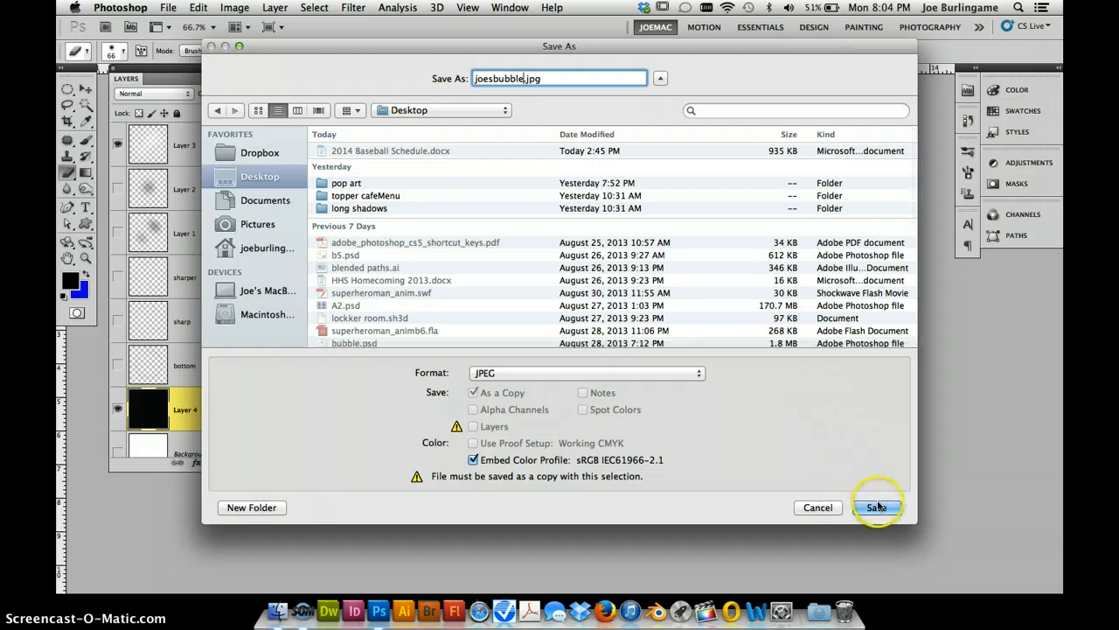
pyautogui.click(877, 507)
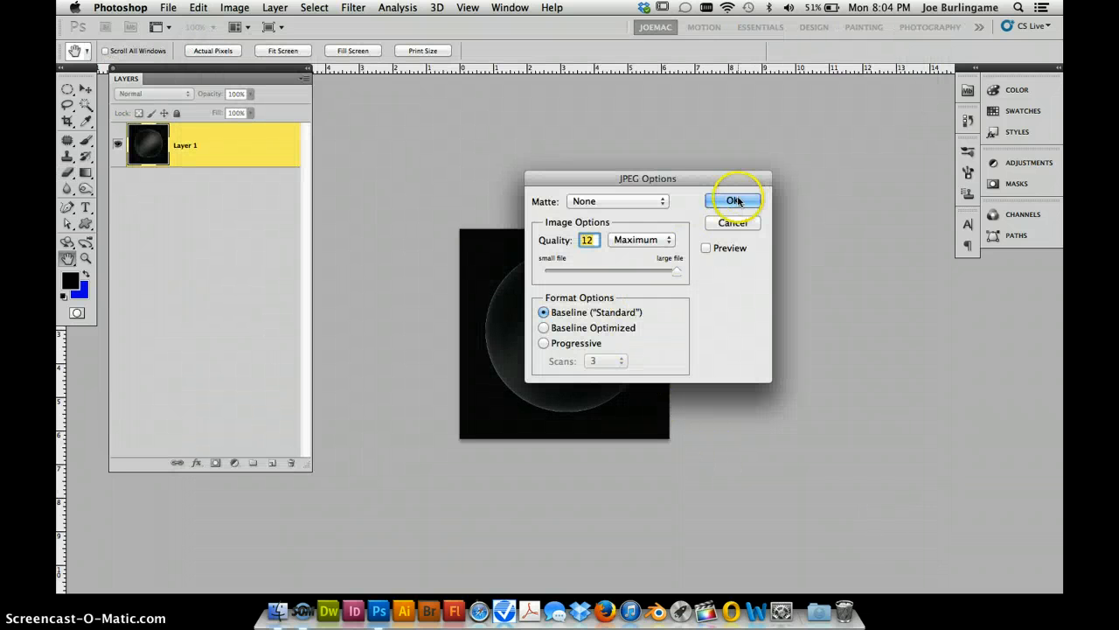
pyautogui.click(733, 201)
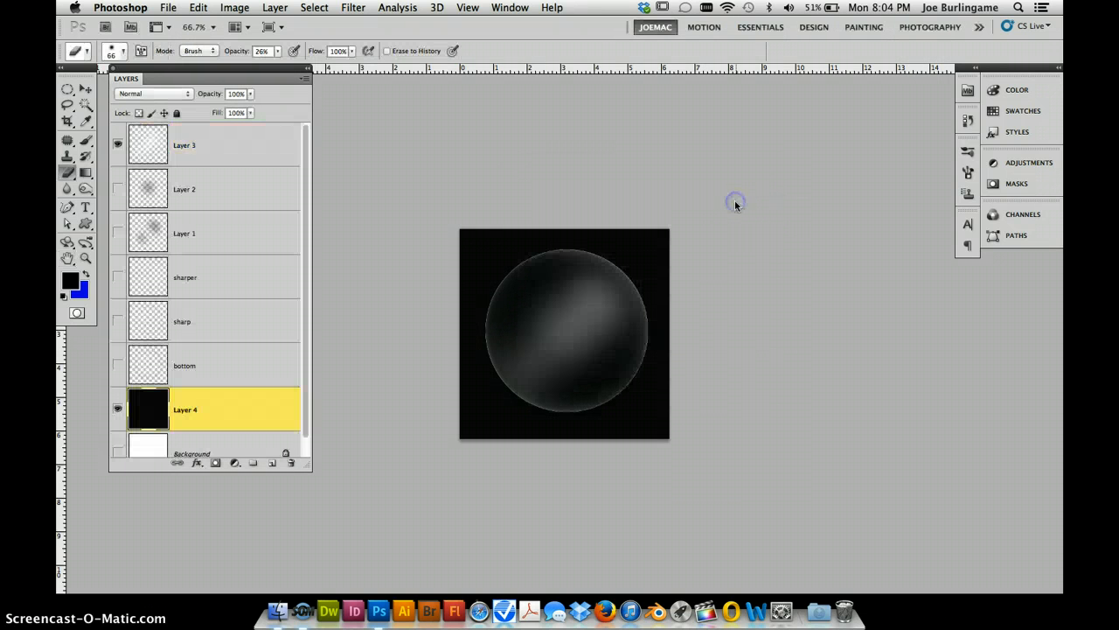